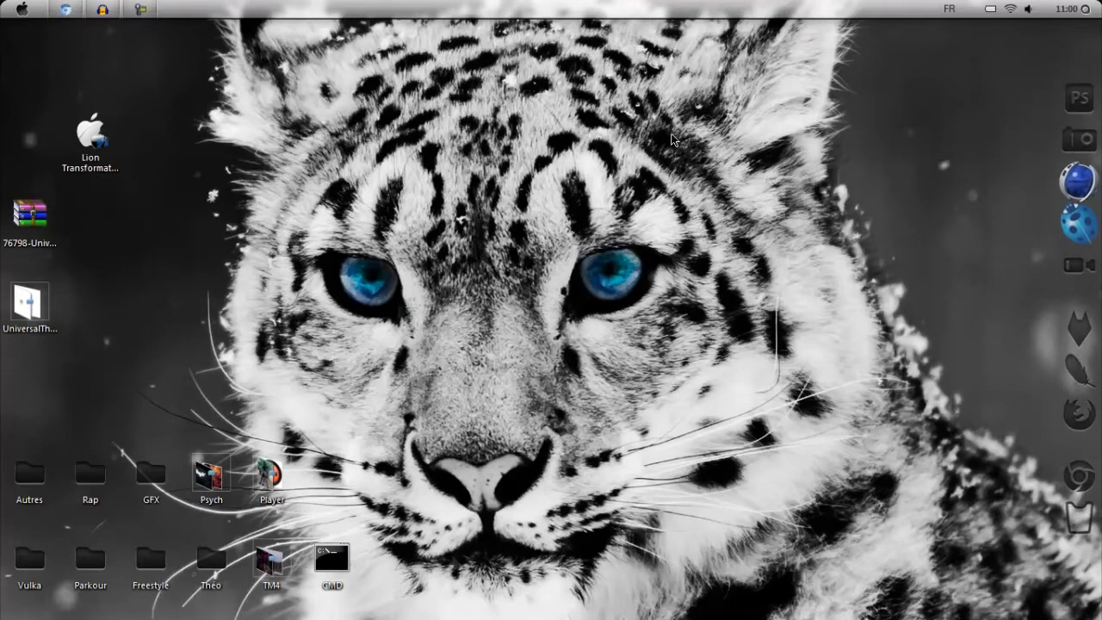
left_click_drag(775, 281, 820, 389)
left_click(101, 10)
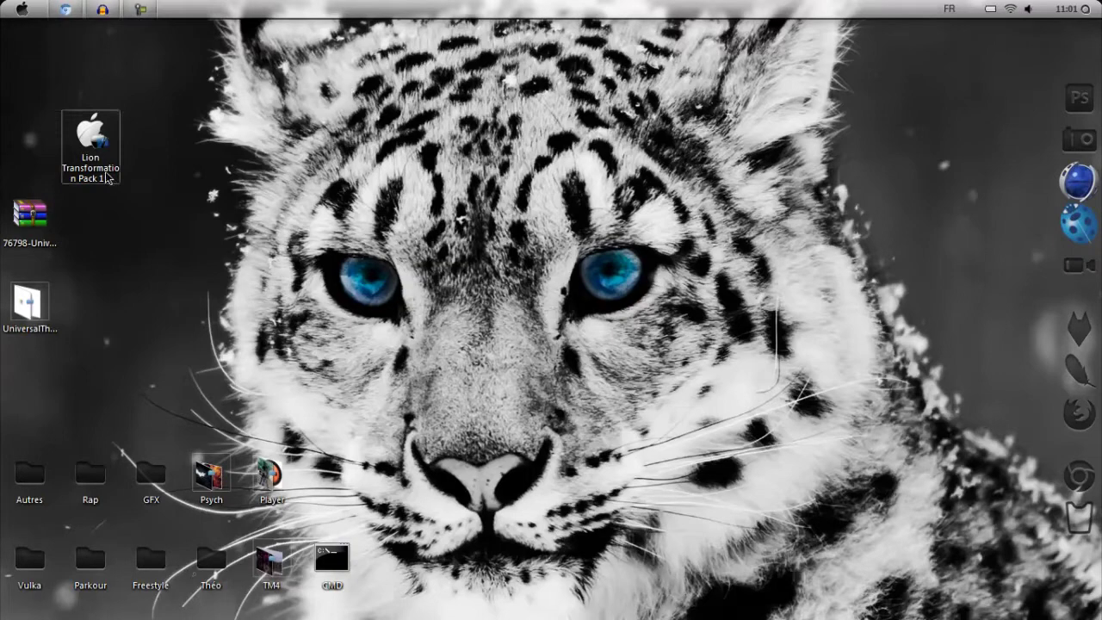
left_click(22, 10)
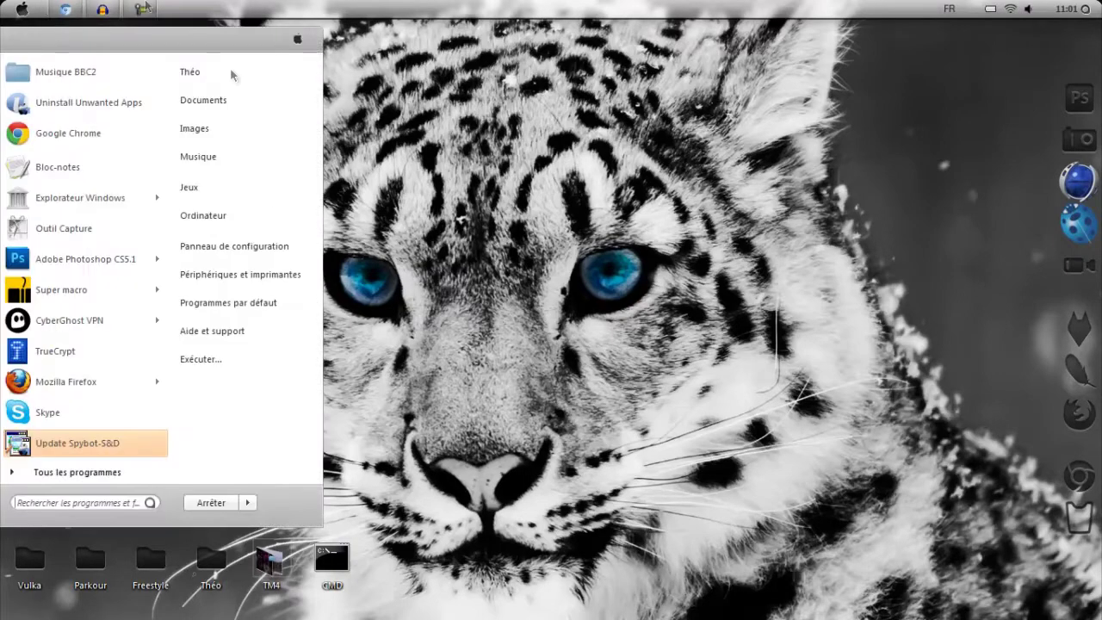
left_click(235, 226)
Step: Switch to Chrome to view the Lion Transformation Pack download page on Softonic, and return to the desktop
left_click(69, 9)
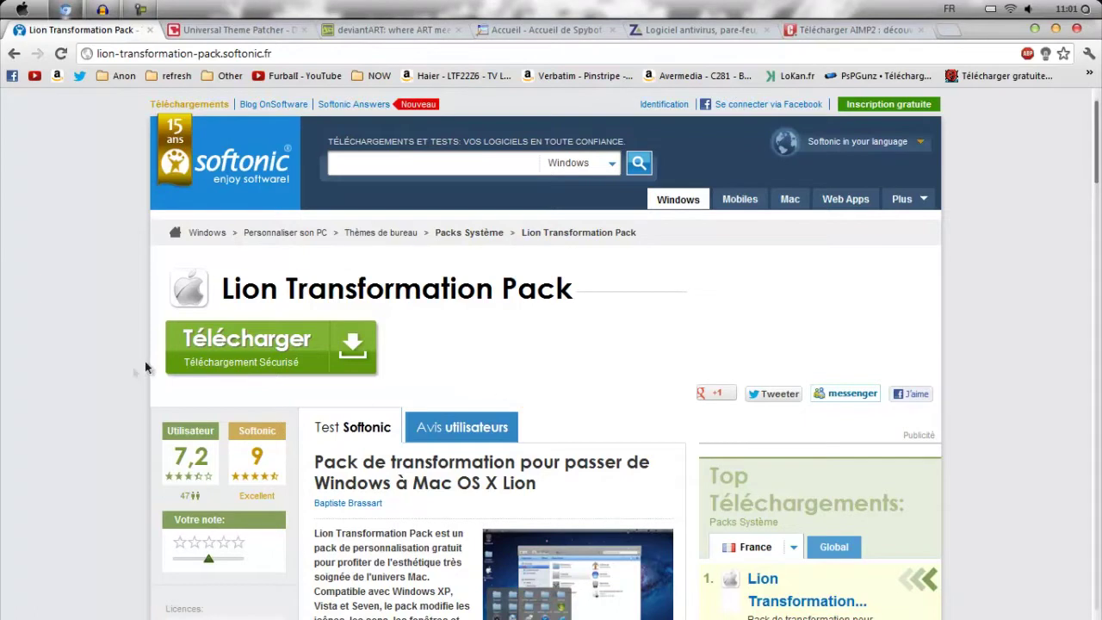
left_click(1035, 29)
left_click(699, 147)
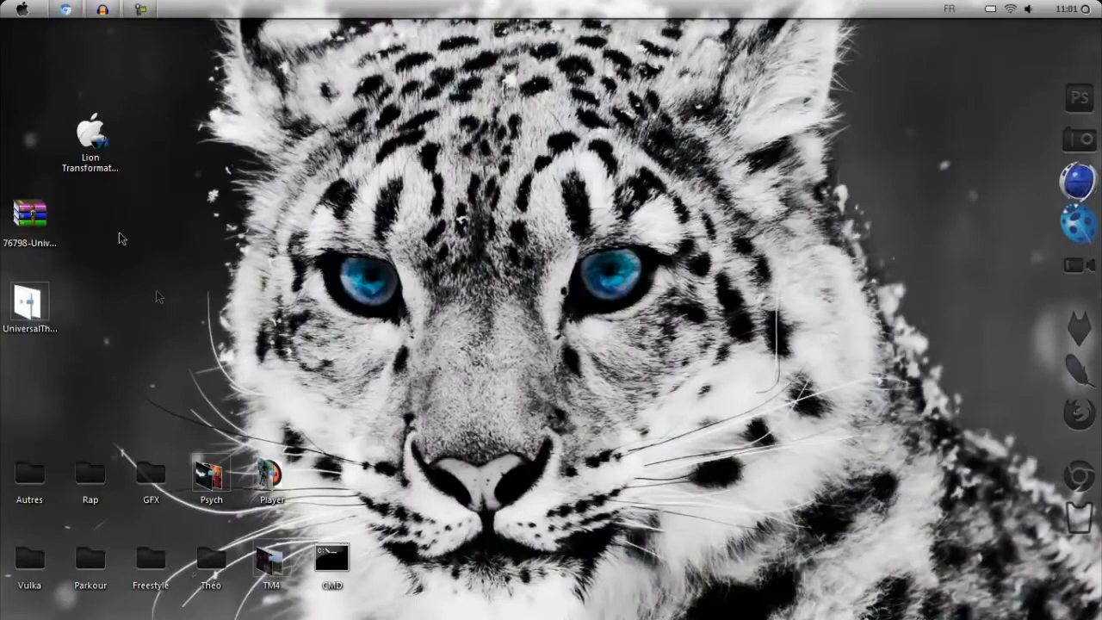
Step: Launch the Lion Transformation Pack 1.0 installer and review its system files, font, dock and taskbar options
left_click(86, 142)
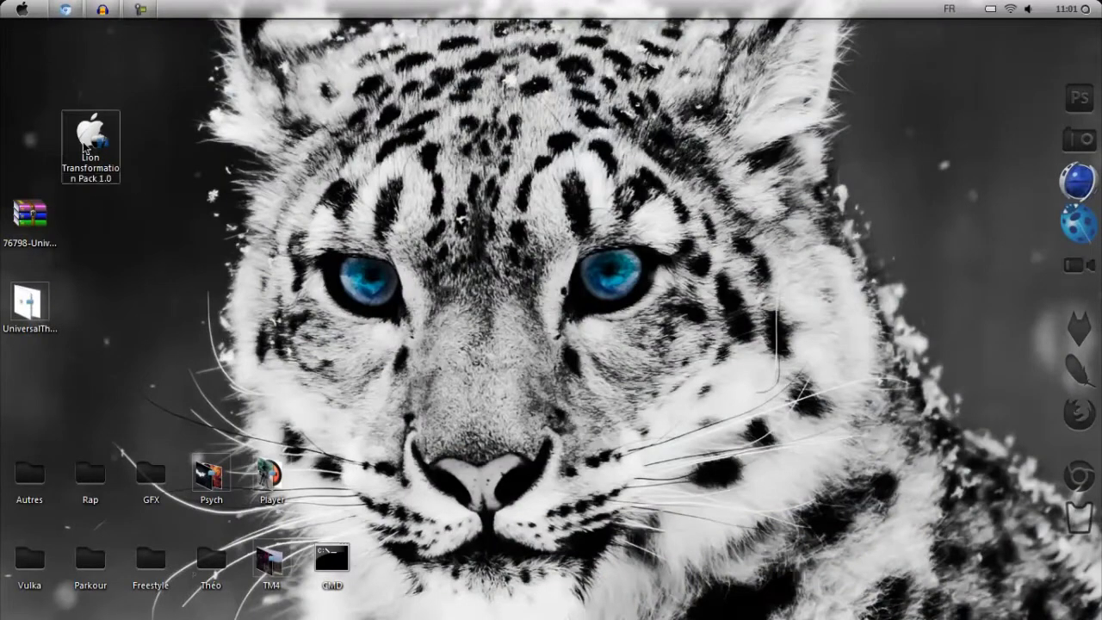
double_click(85, 148)
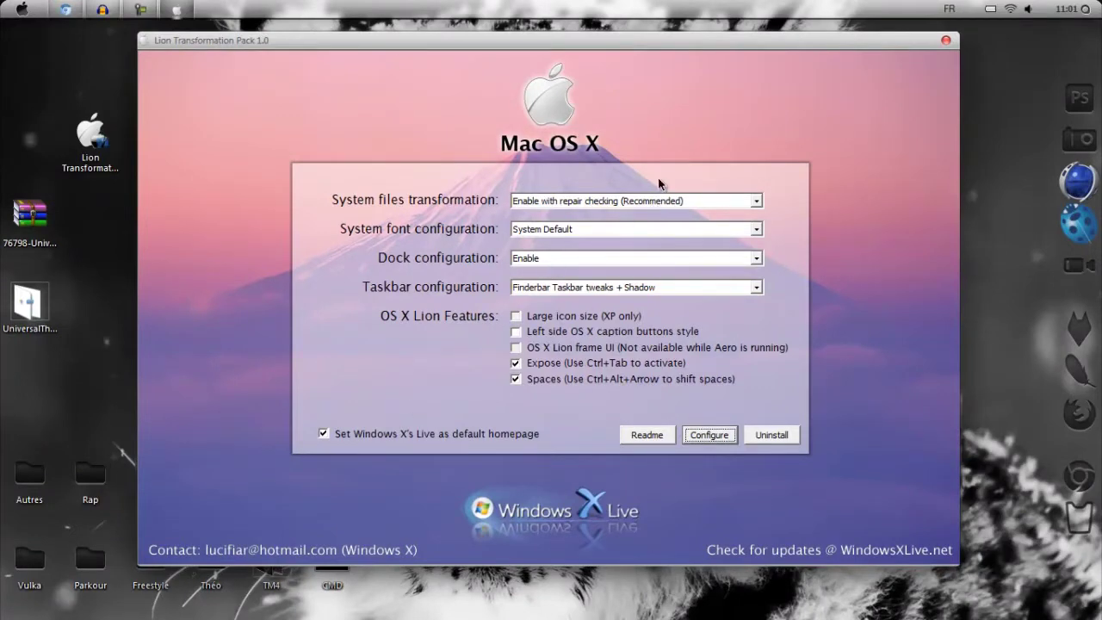
left_click(686, 202)
left_click(686, 203)
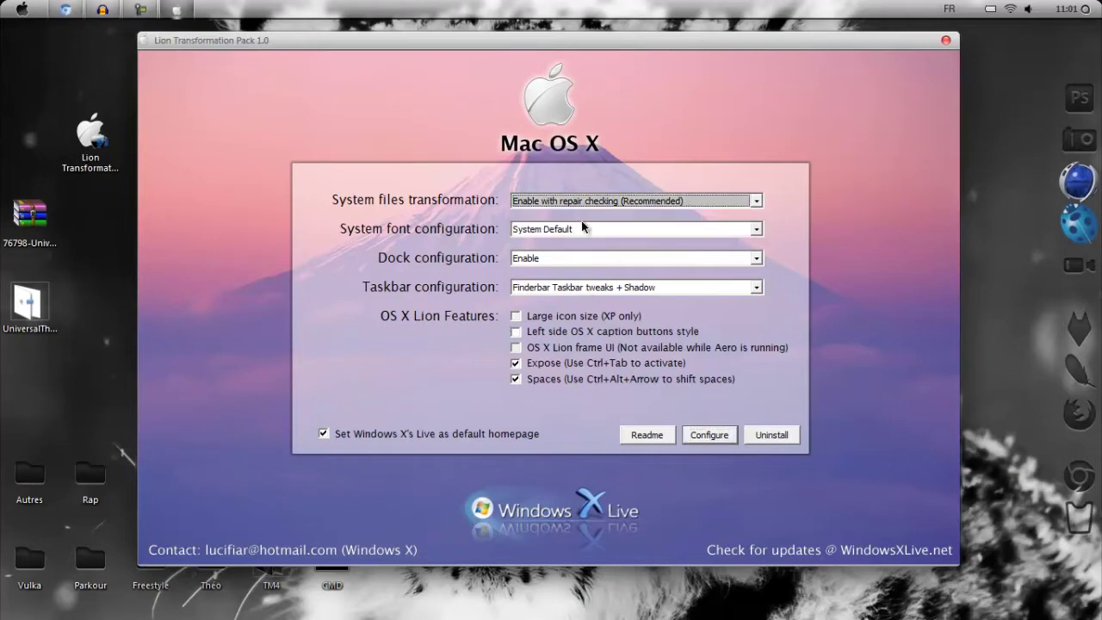
left_click(538, 229)
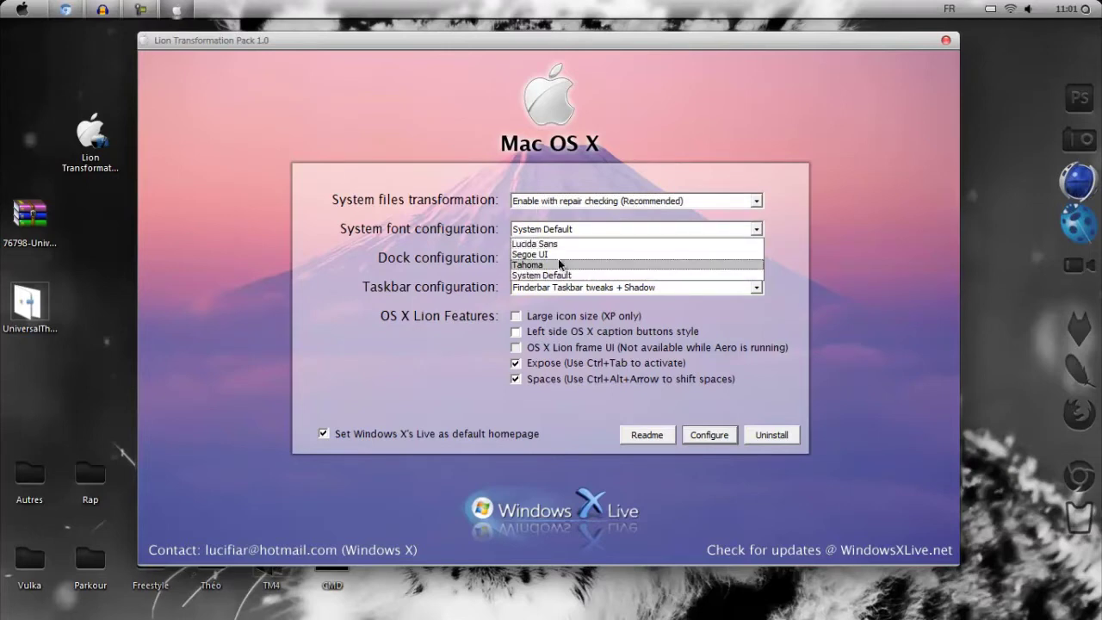
left_click(826, 231)
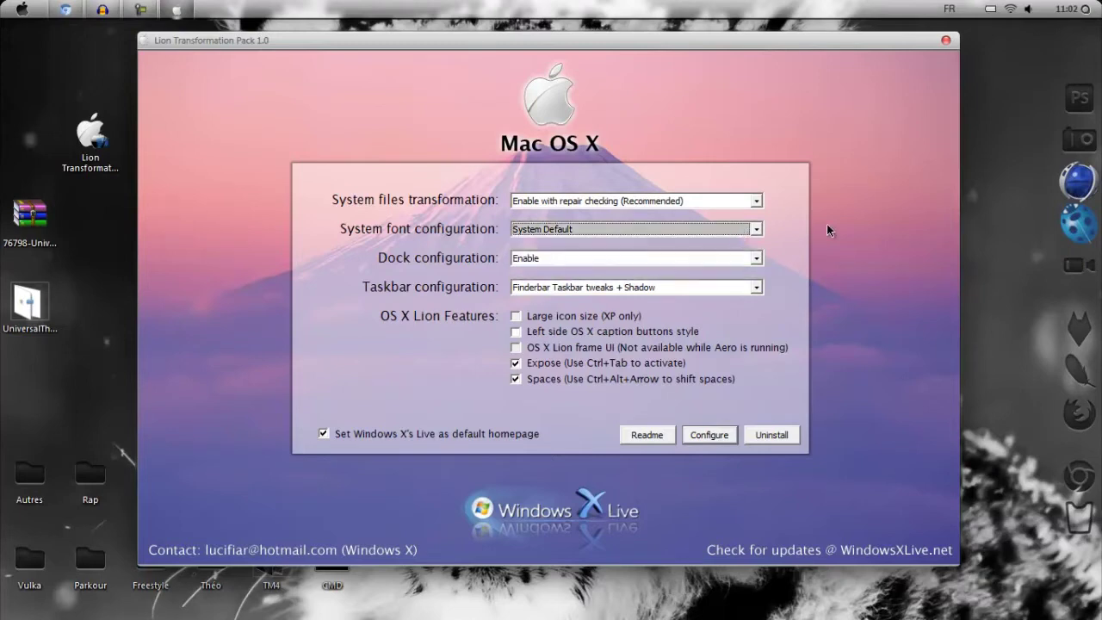
left_click(589, 260)
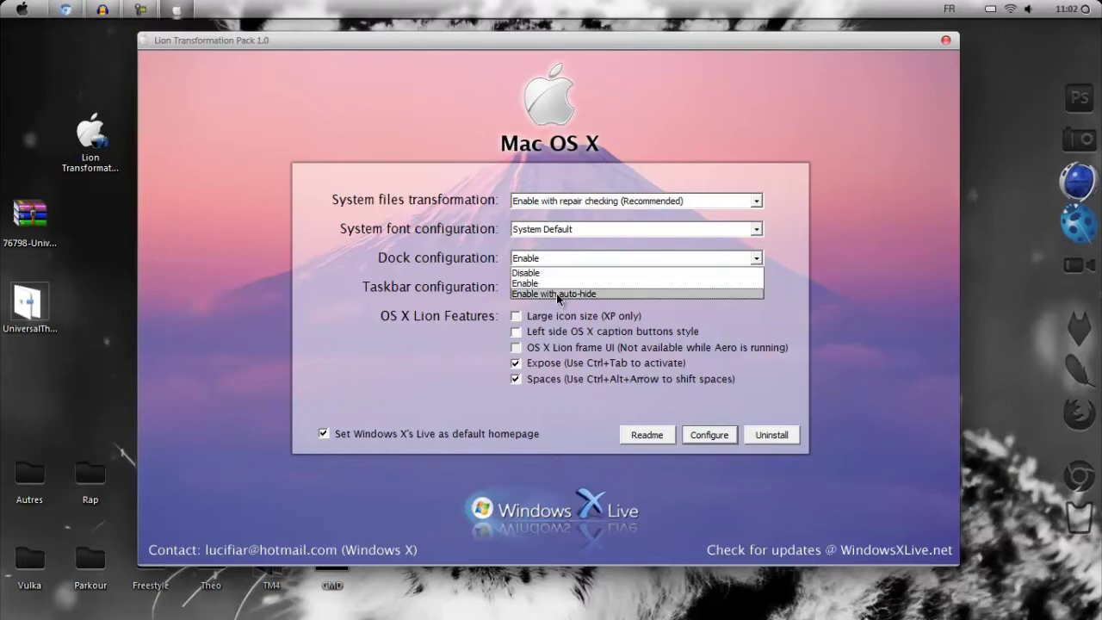
left_click(750, 261)
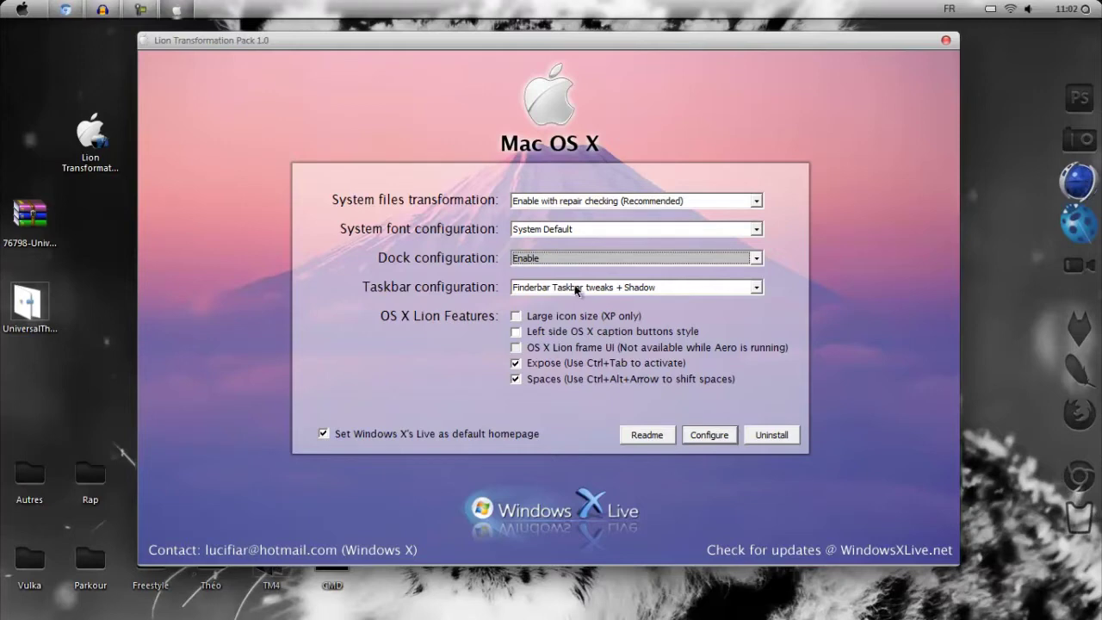
left_click(655, 287)
left_click(773, 316)
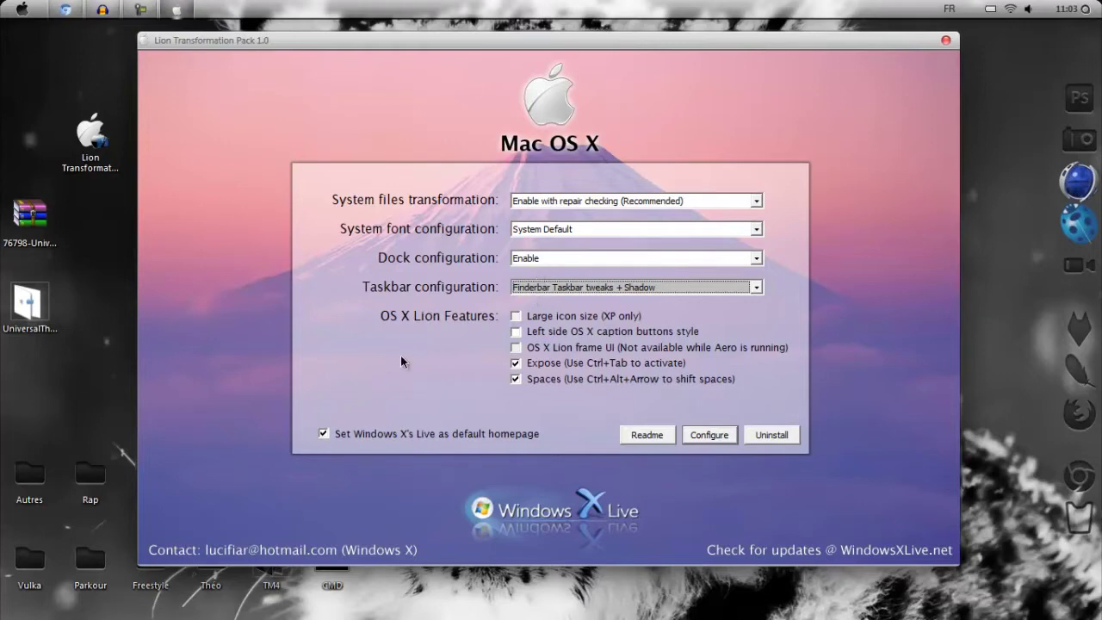
Step: Disable setting Windows X's Live as default homepage, and exit the setup without installing
left_click(324, 436)
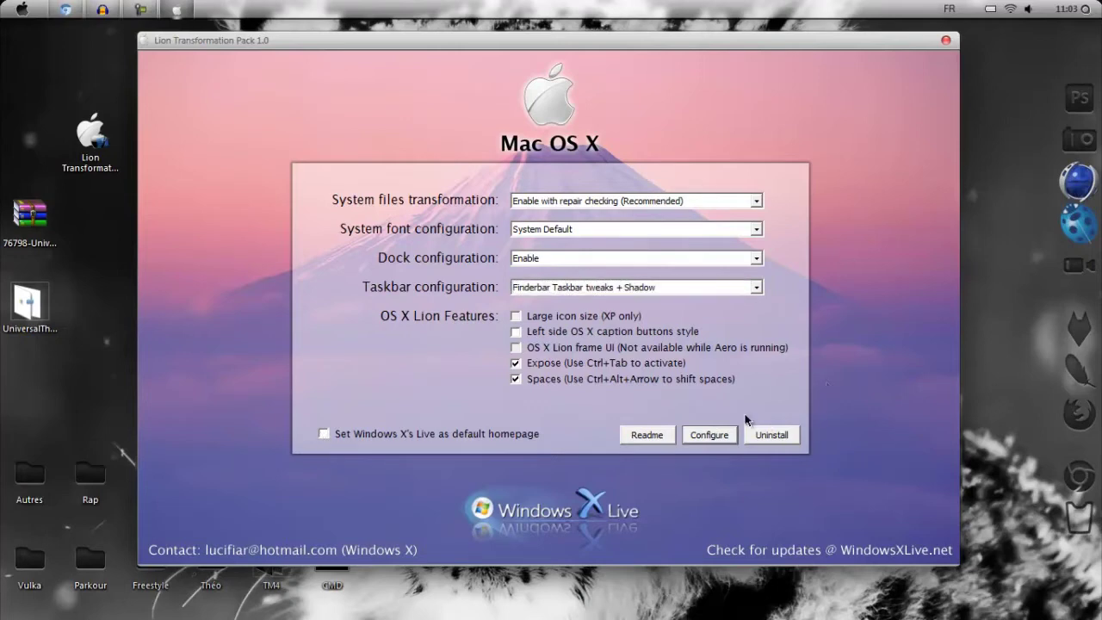
left_click(946, 41)
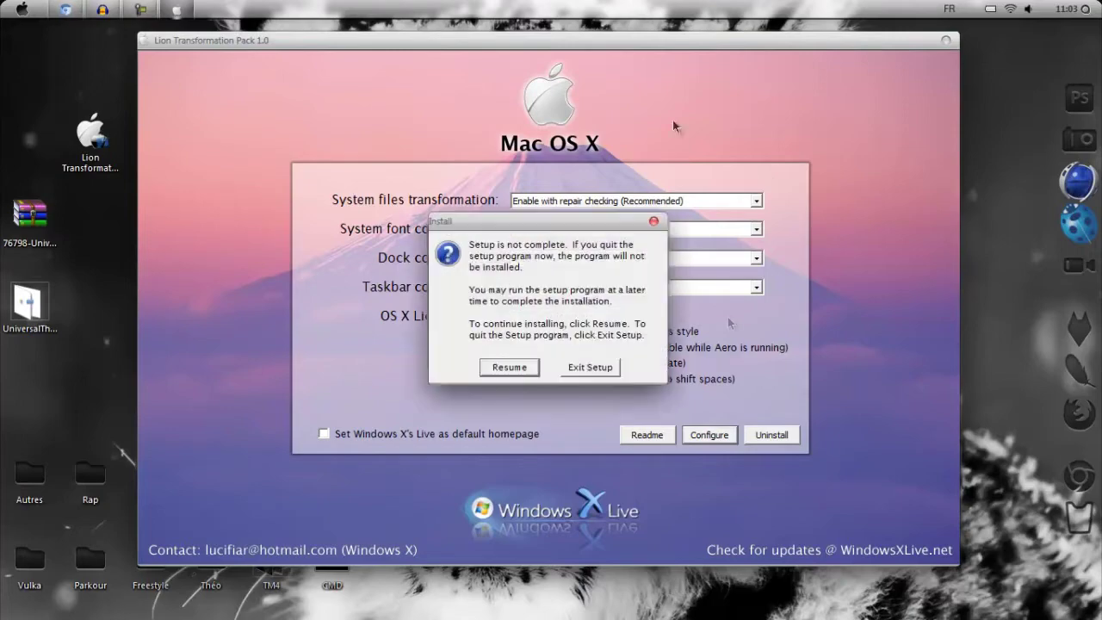
left_click(592, 368)
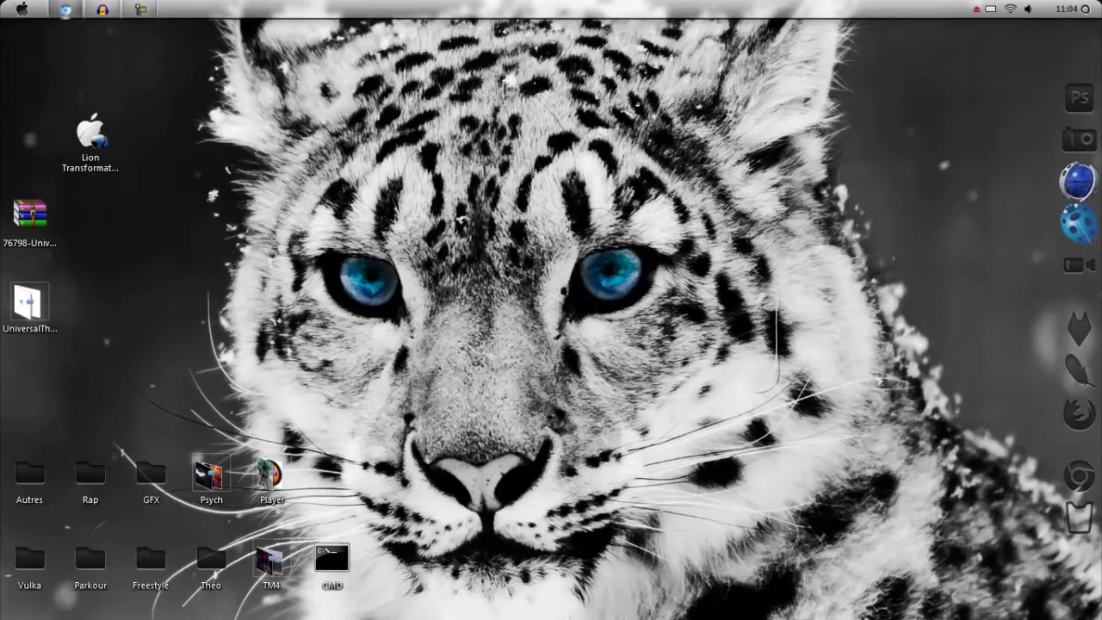
Step: Move the Lion Transformation Pack 1.0 icon on the desktop directly above the Universal Theme Patcher archive
left_click(19, 9)
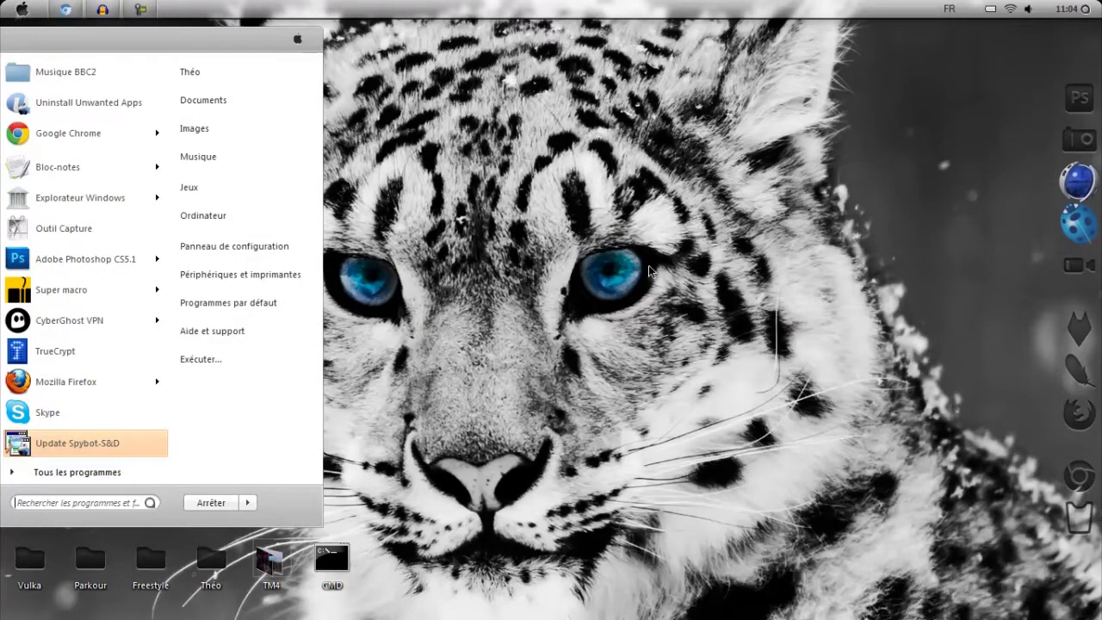
left_click(650, 271)
left_click_drag(93, 176, 35, 130)
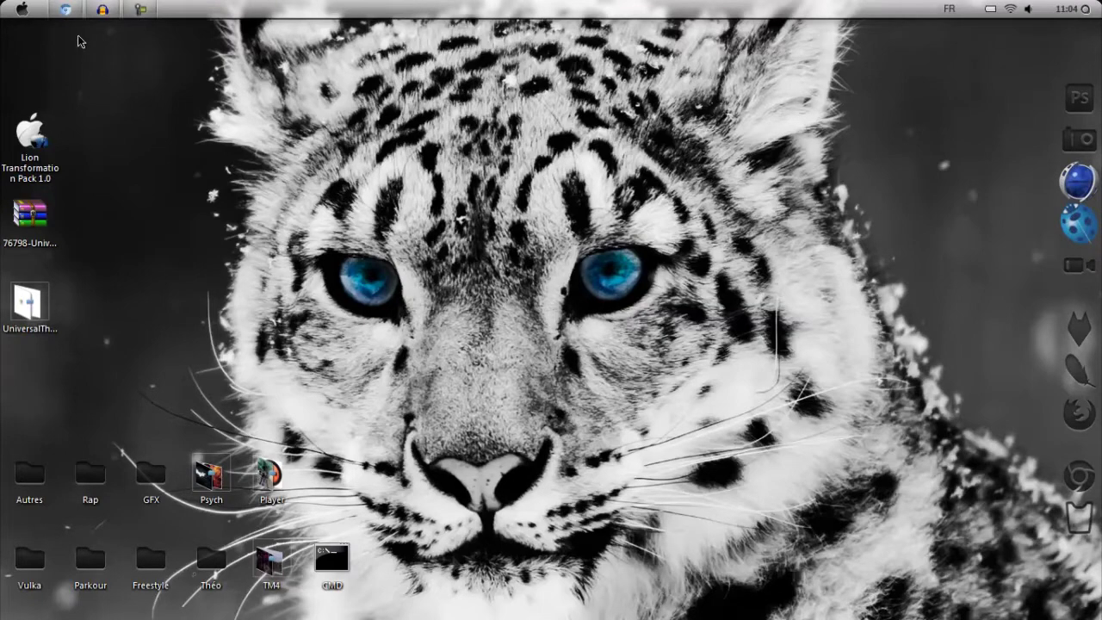
Step: Switch to Chrome, close the Softonic page and view the Universal Theme Patcher page on chip.de
left_click(65, 8)
left_click(149, 29)
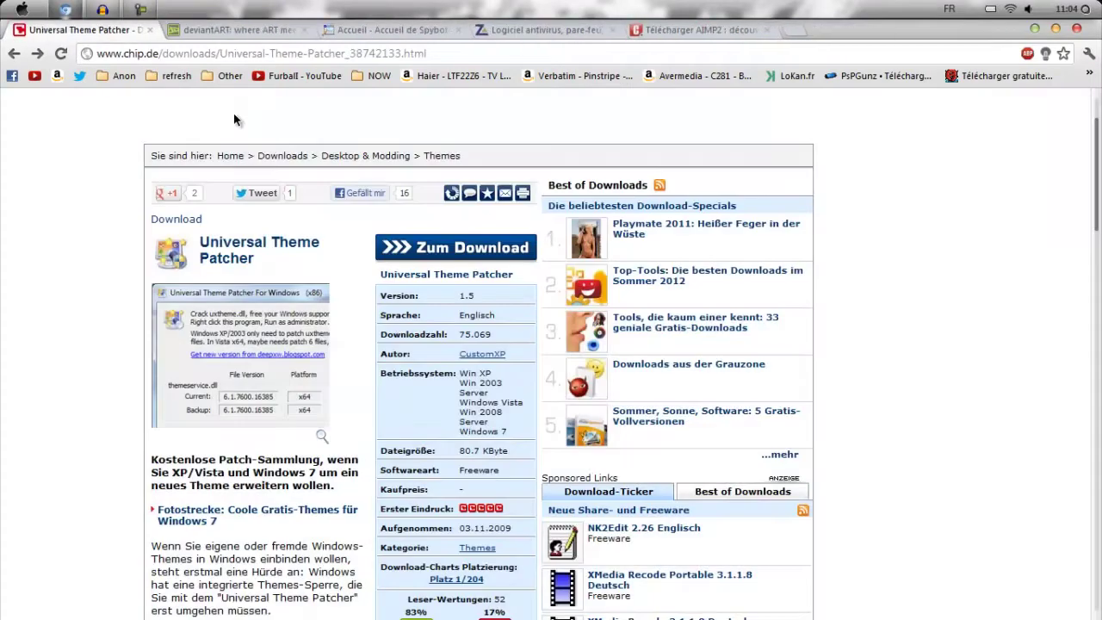
left_click(65, 8)
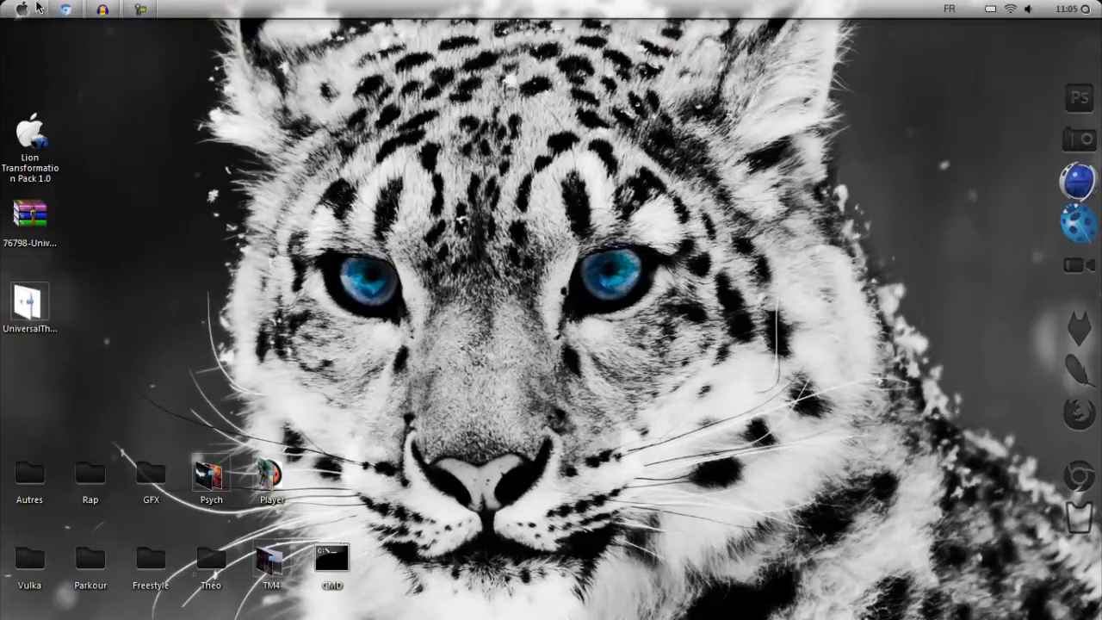
Step: Open the Universal Theme Patcher download server page on chip.de, and close that page
left_click(74, 7)
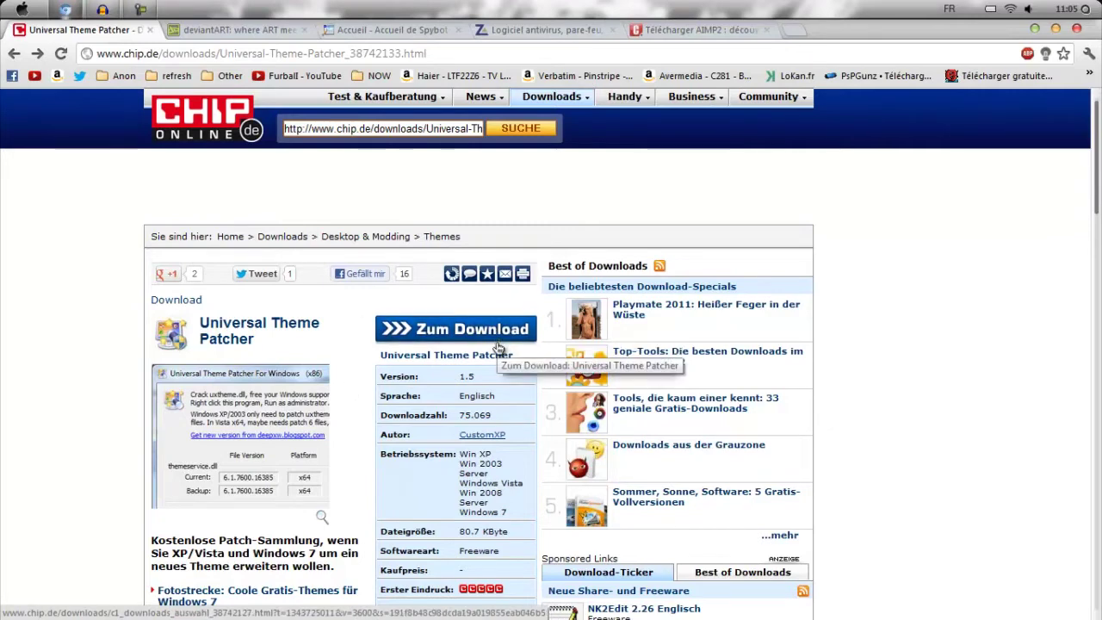
left_click(426, 332)
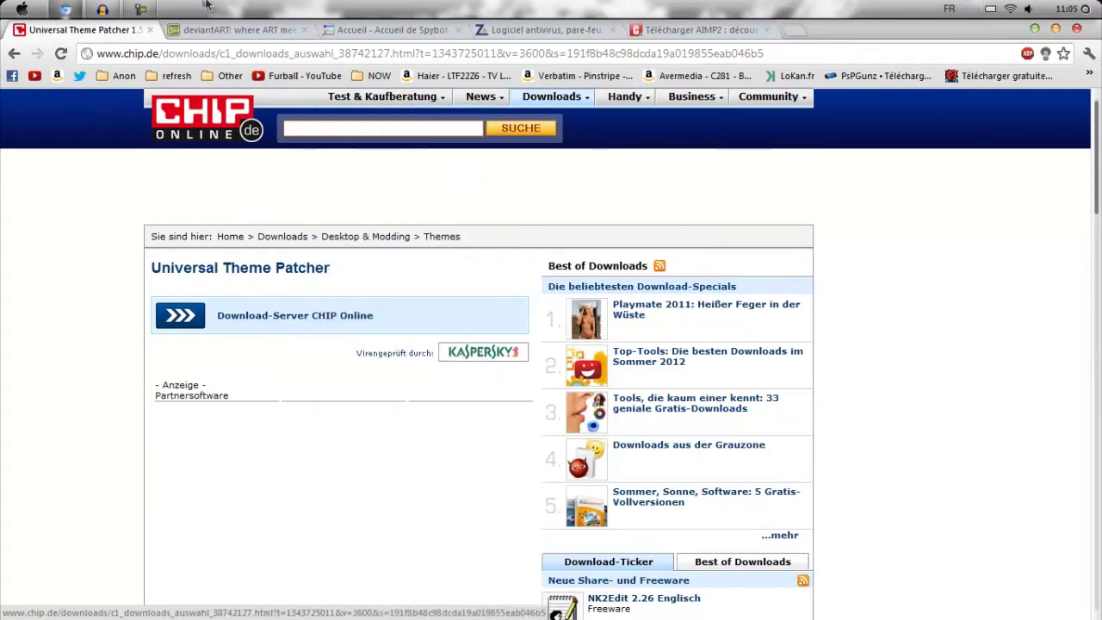
left_click(150, 29)
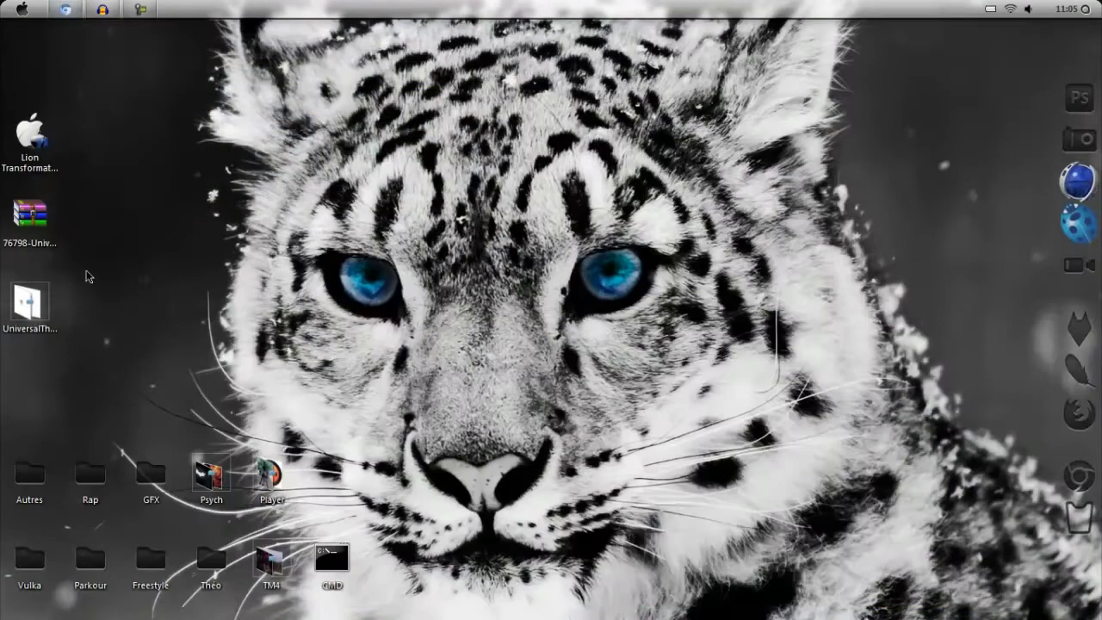
Step: Extract the 76798-UniversalThemePatcher_1.5.zip archive onto the desktop and open the UniversalThemePatcher_20090409 folder
left_click_drag(29, 214, 43, 231)
right_click(43, 231)
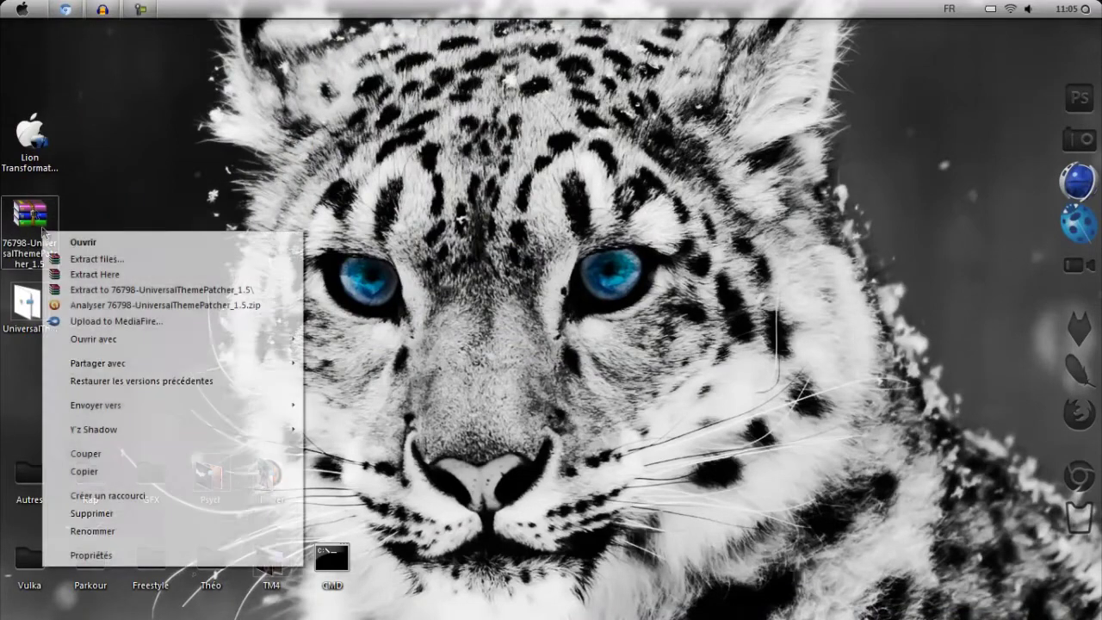
left_click(140, 279)
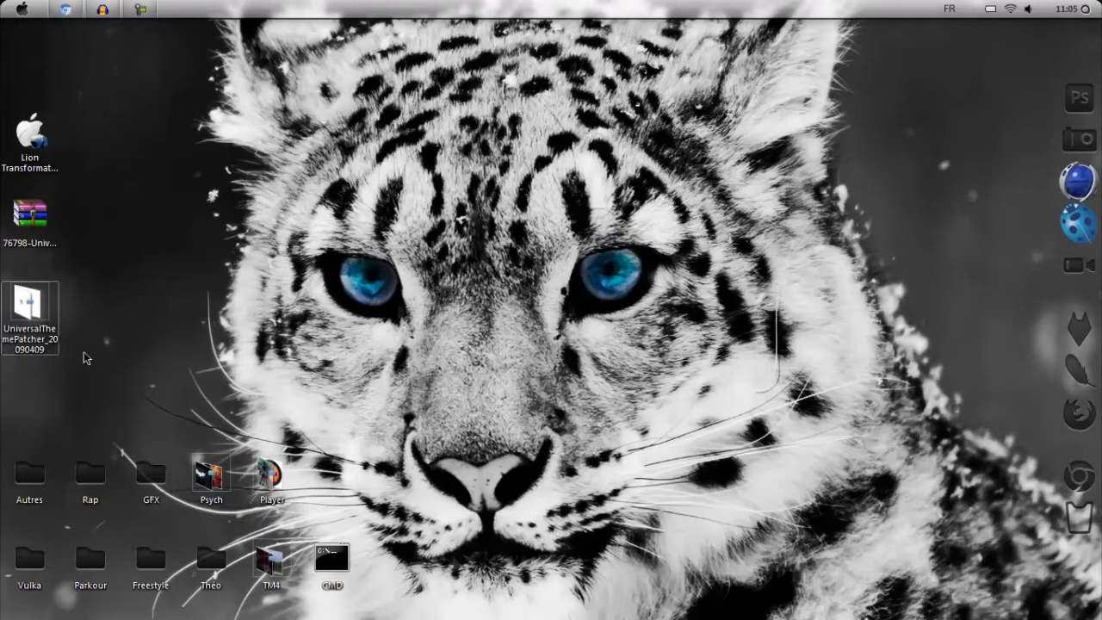
double_click(38, 331)
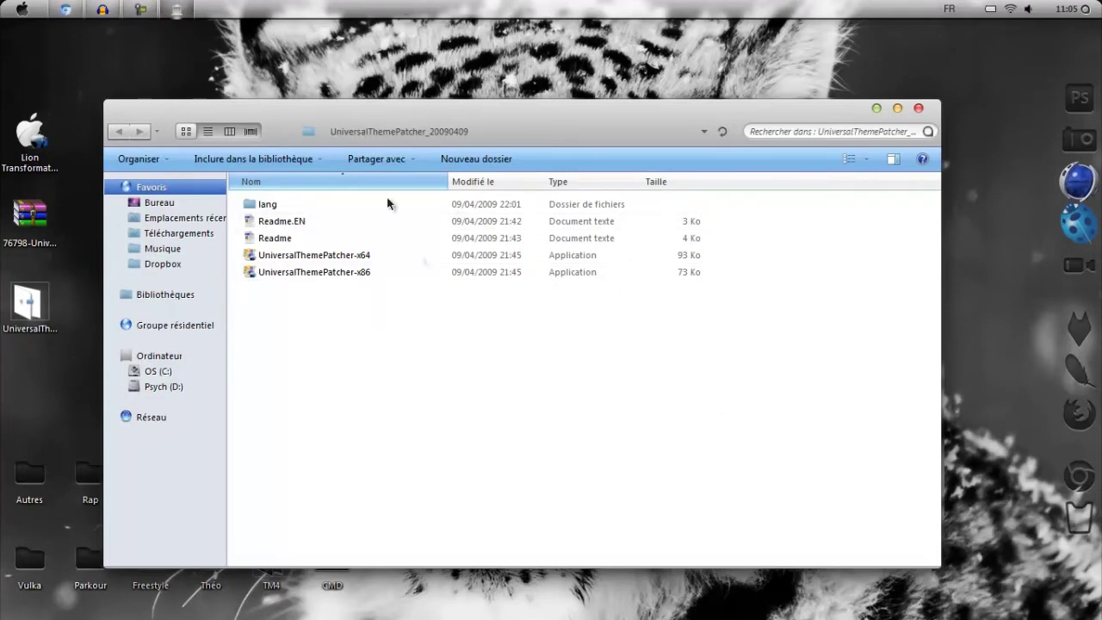
Step: Compare the x64 and x86 patcher applications, leave UniversalThemePatcher-x86 selected and minimize the folder window
left_click(358, 276)
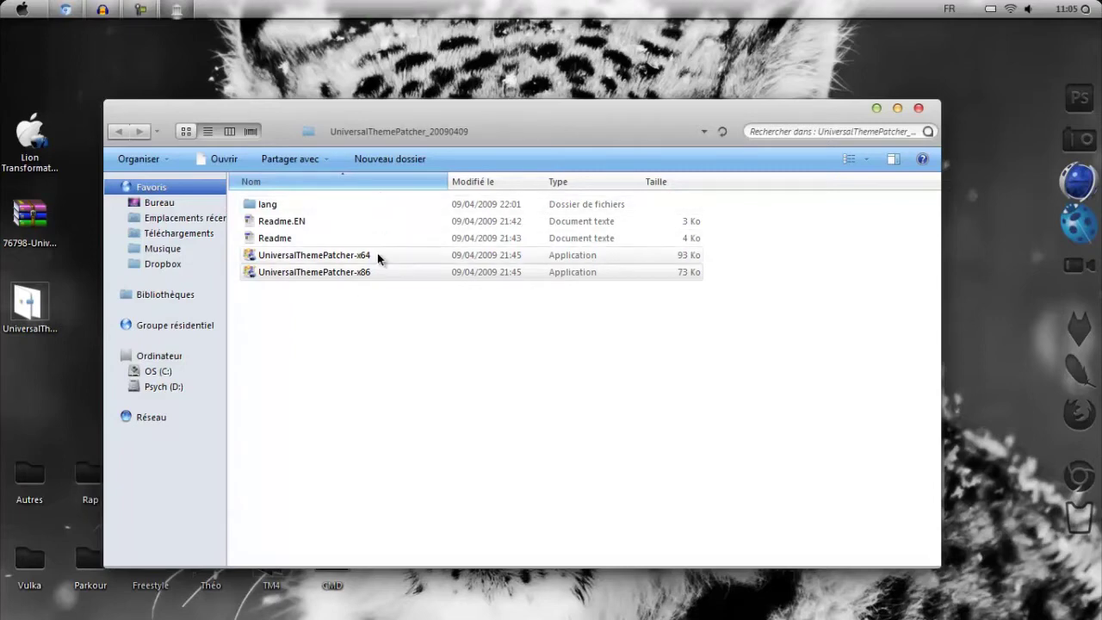
left_click(377, 258)
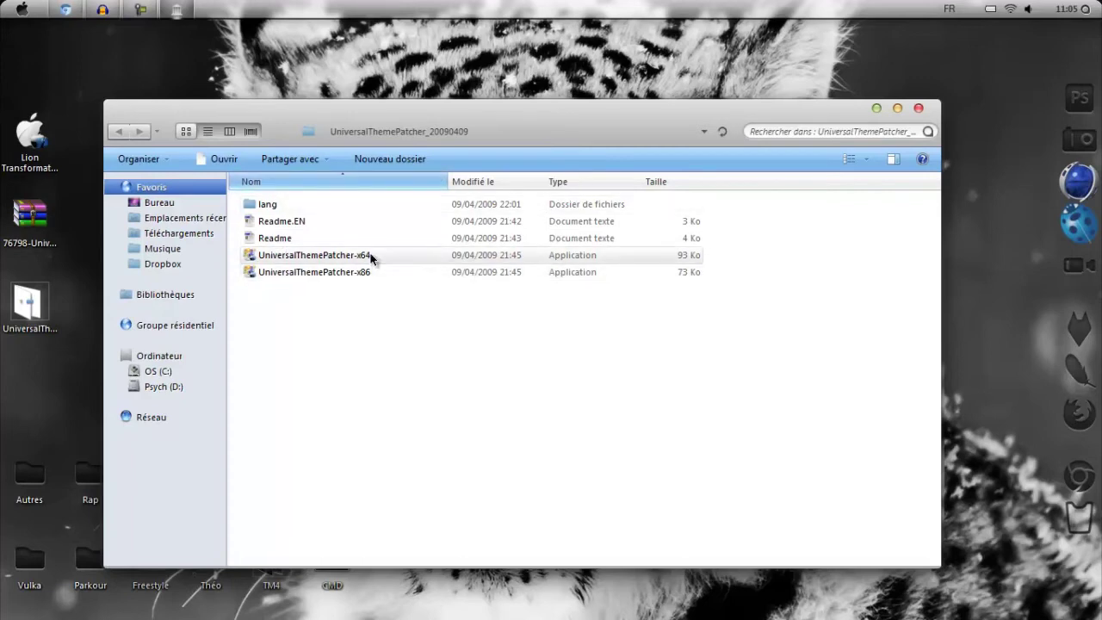
left_click(410, 273)
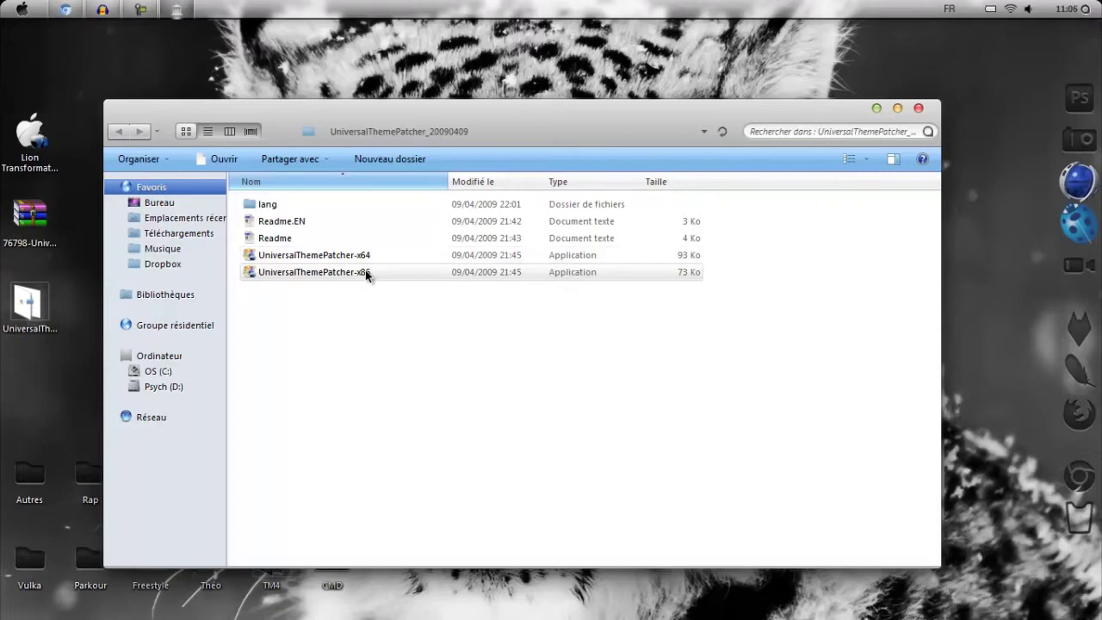
left_click(876, 108)
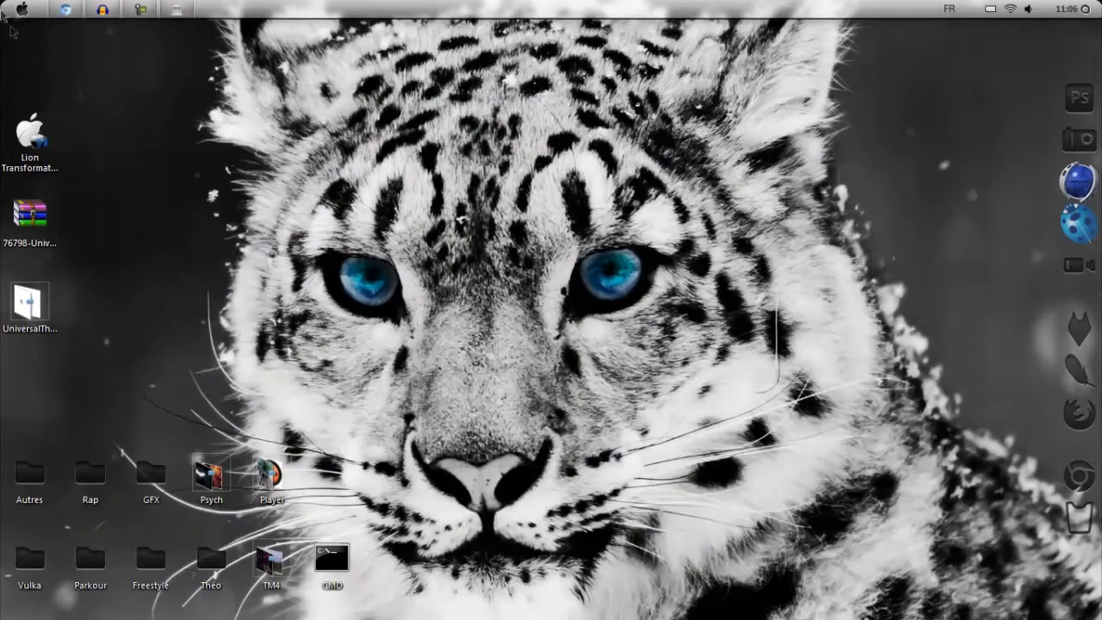
Step: Check the computer's system type in the system properties, and return to the UniversalThemePatcher_20090409 folder
left_click(22, 8)
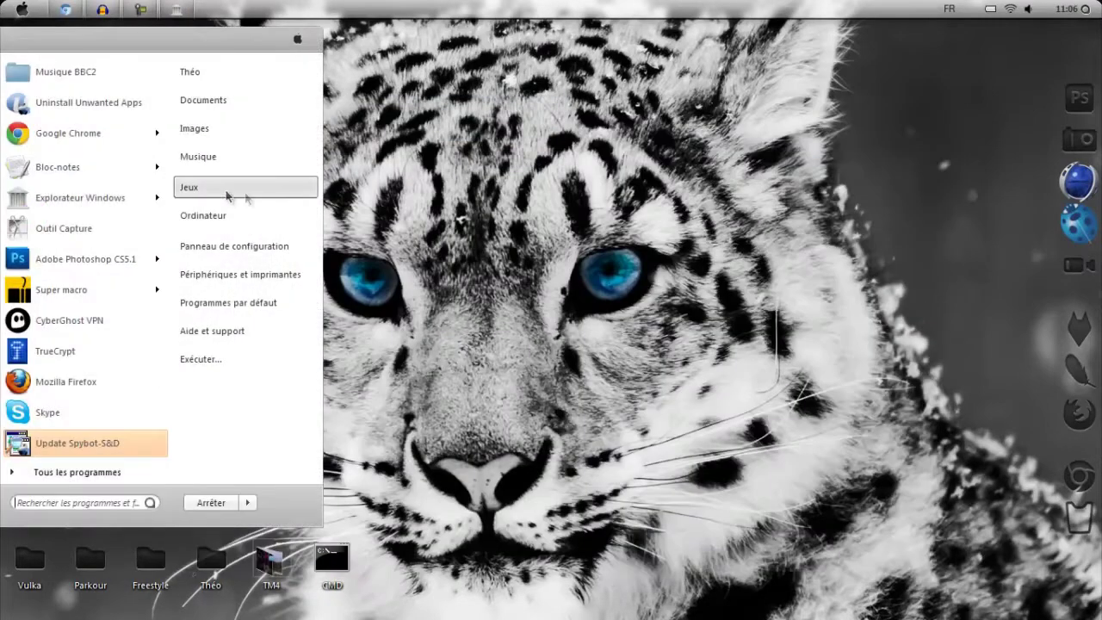
left_click(268, 215)
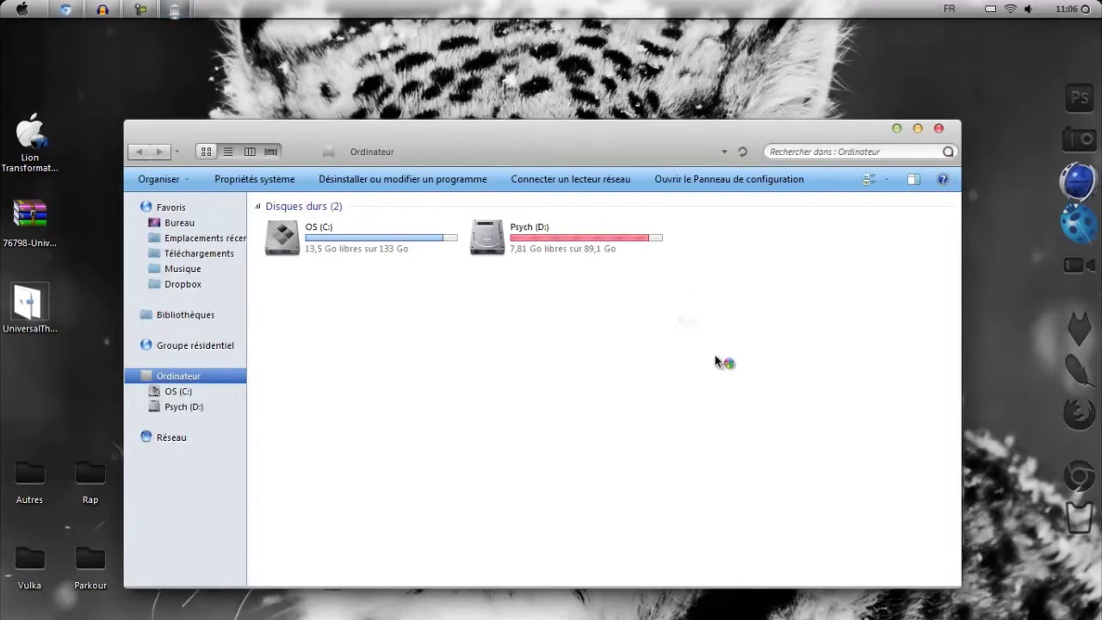
right_click(759, 384)
left_click(873, 548)
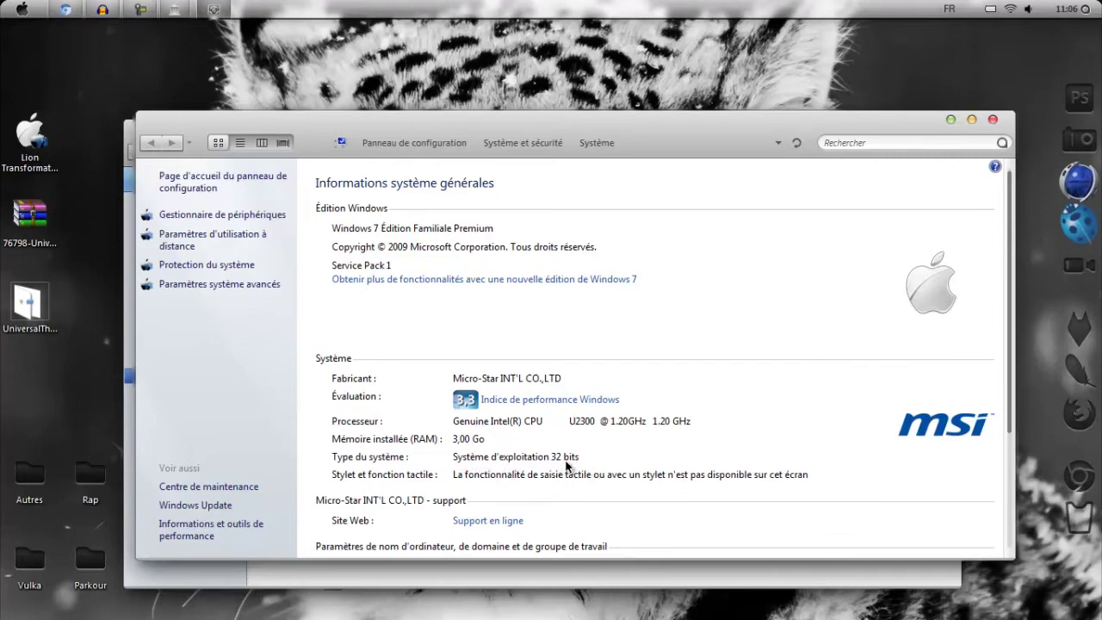
left_click(992, 121)
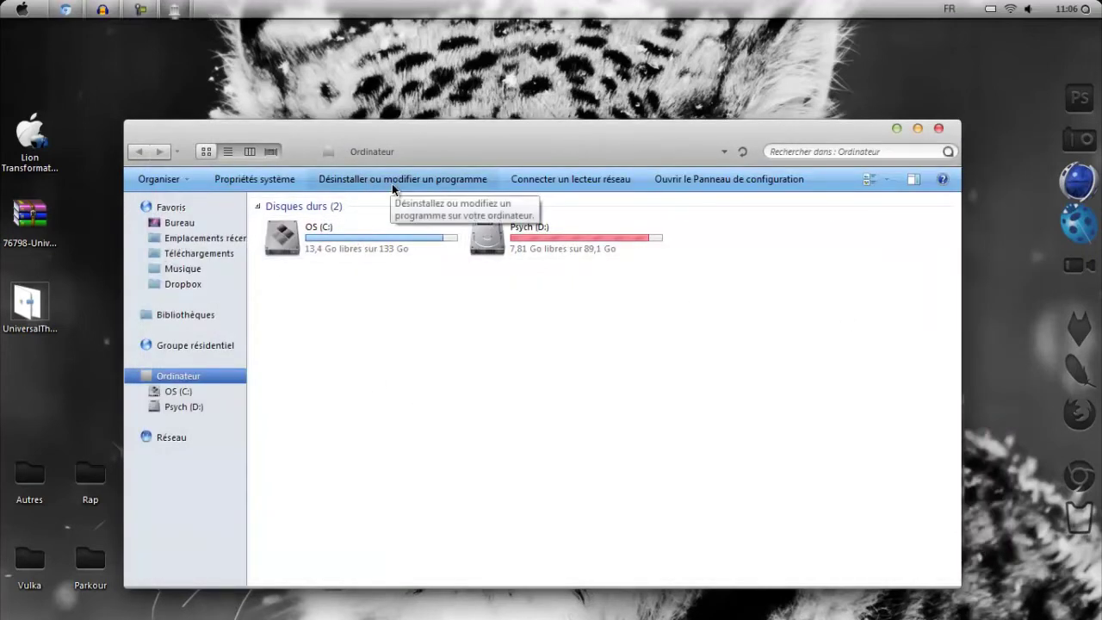
left_click(939, 127)
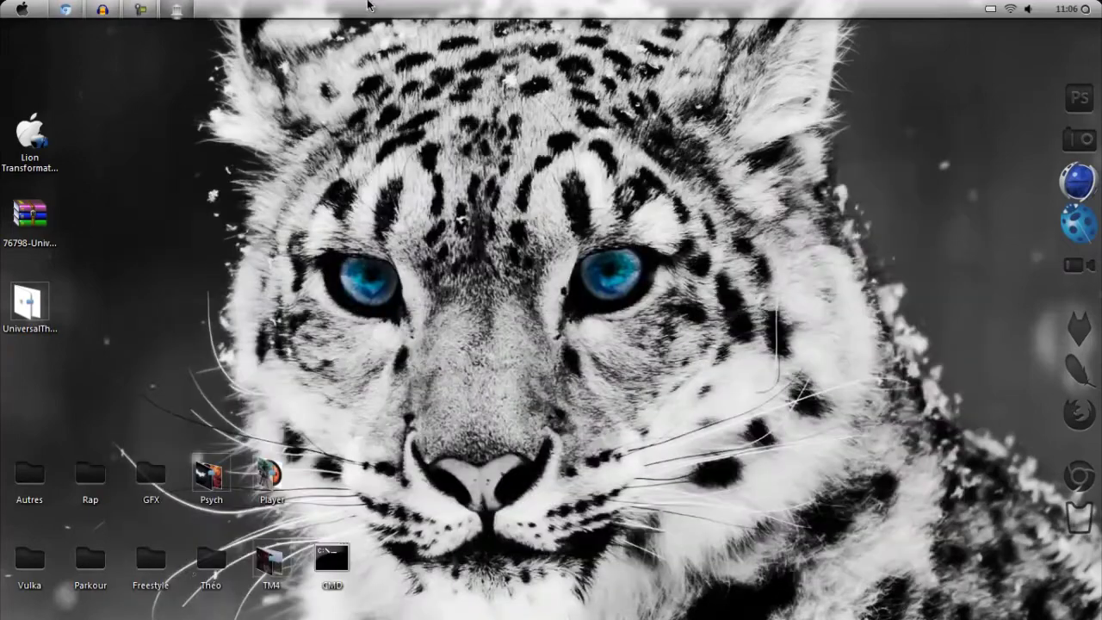
left_click(179, 8)
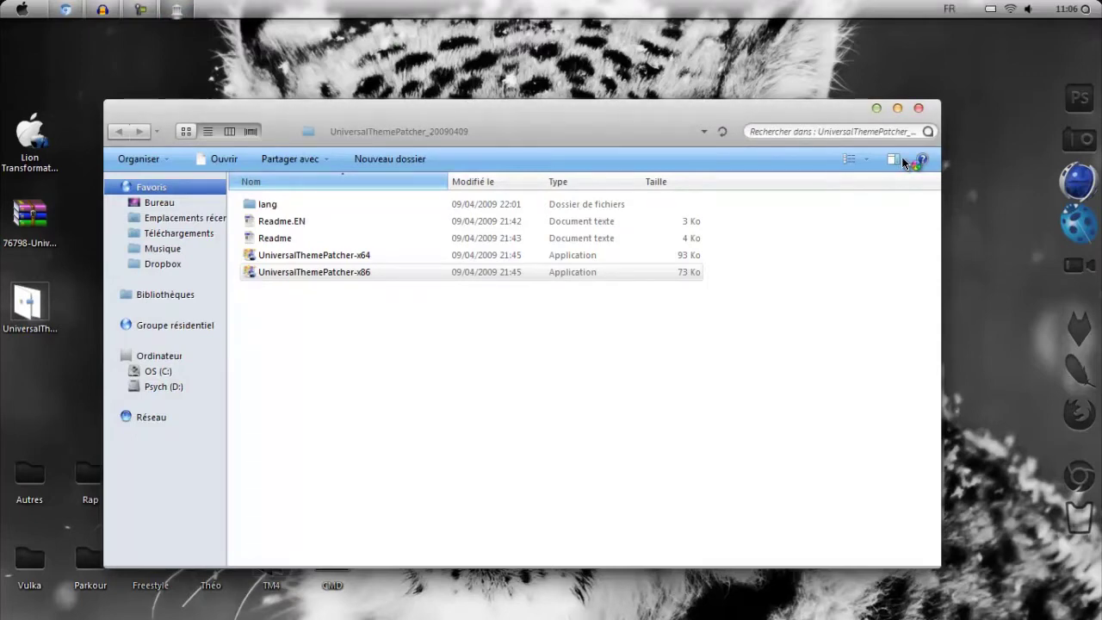
Step: Launch UniversalThemePatcher-x86 and accept English as the user interface language
left_click(525, 306)
left_click(525, 307)
left_click(554, 306)
left_click(552, 304)
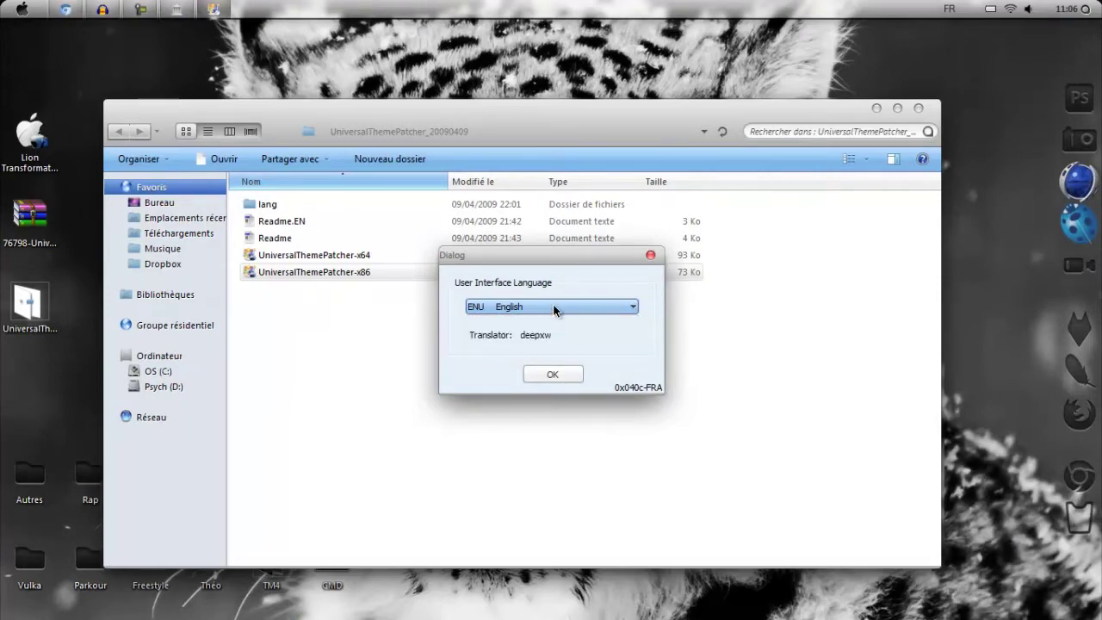
left_click(553, 374)
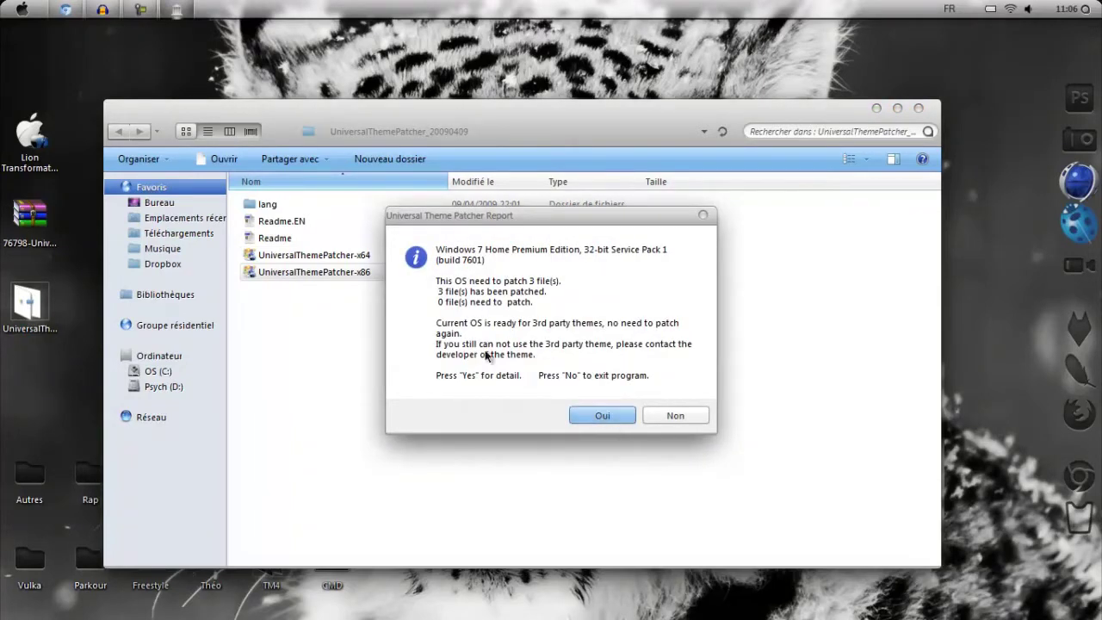
Step: View the patch details for the three system theme files, and close the patcher and its folder
left_click(605, 416)
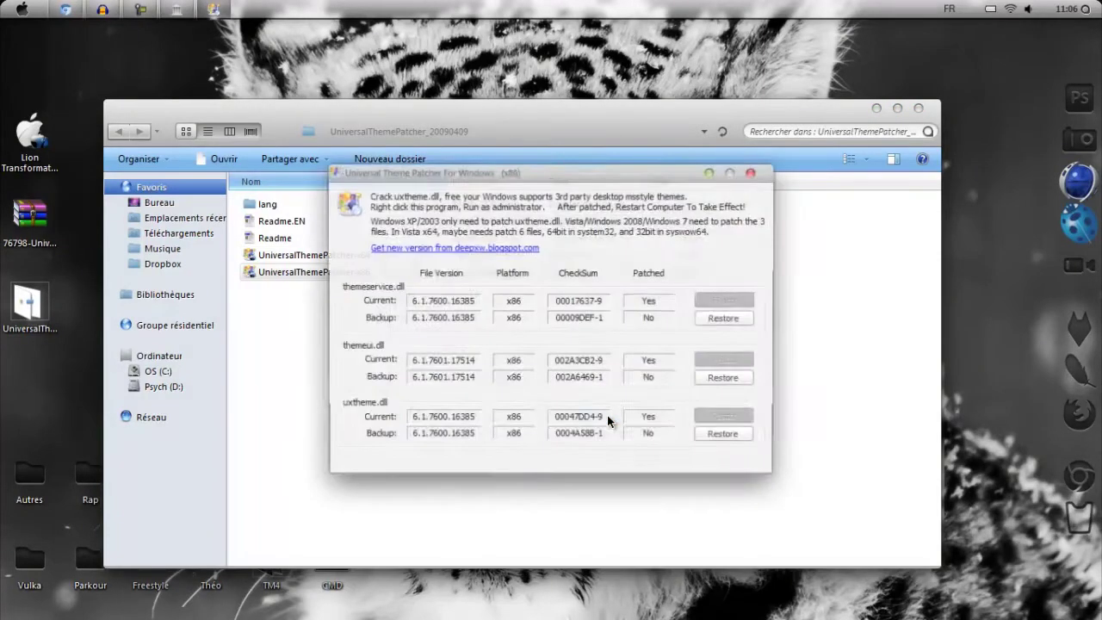
left_click(736, 327)
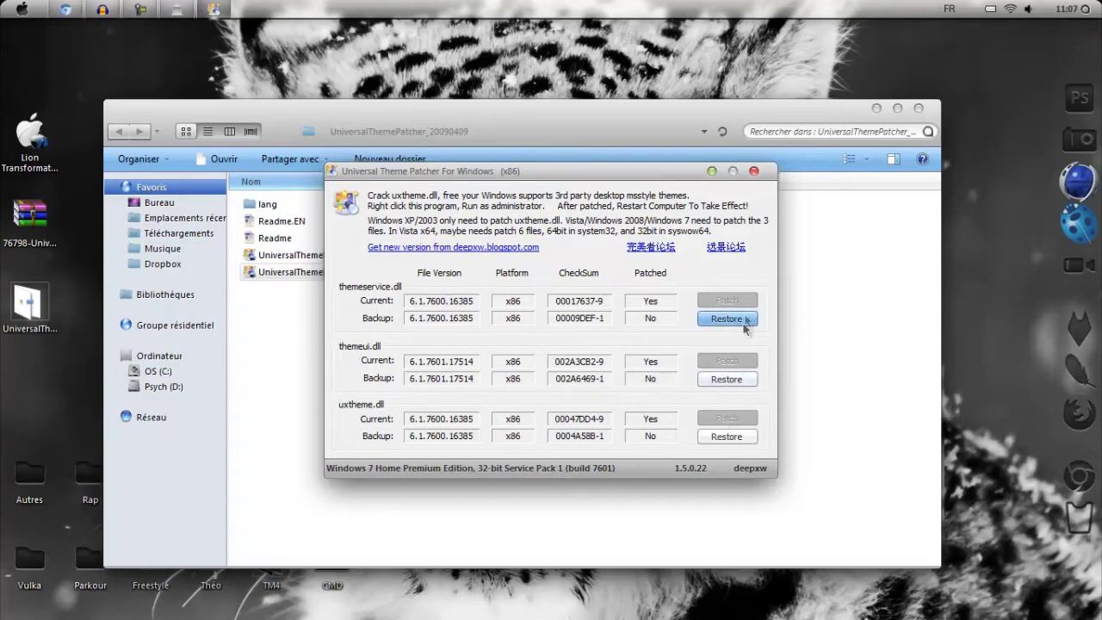
left_click(757, 172)
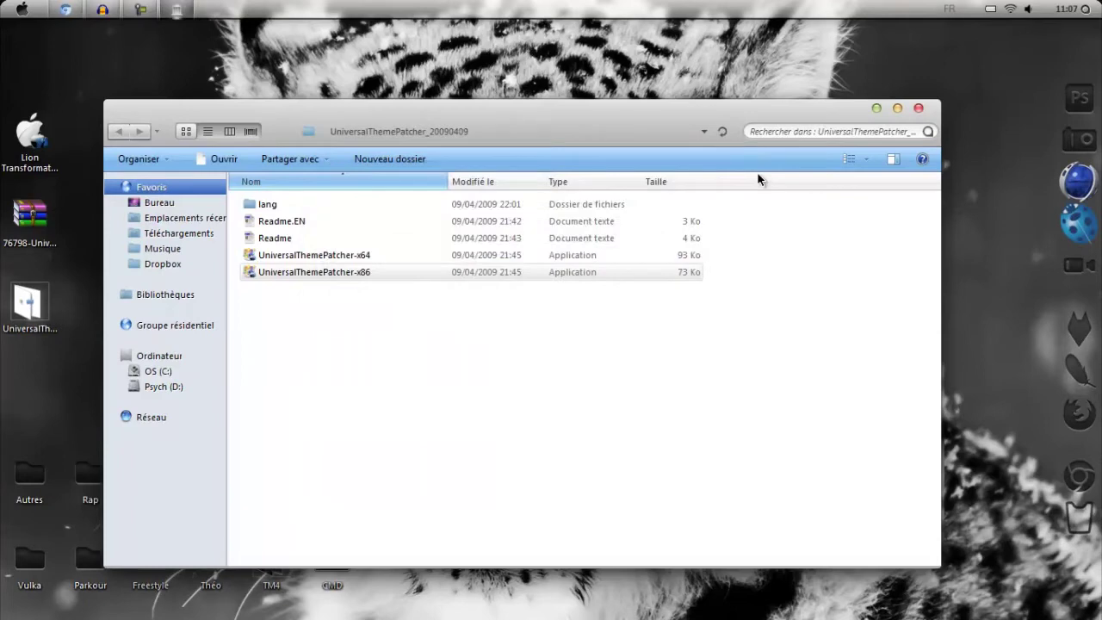
left_click(930, 111)
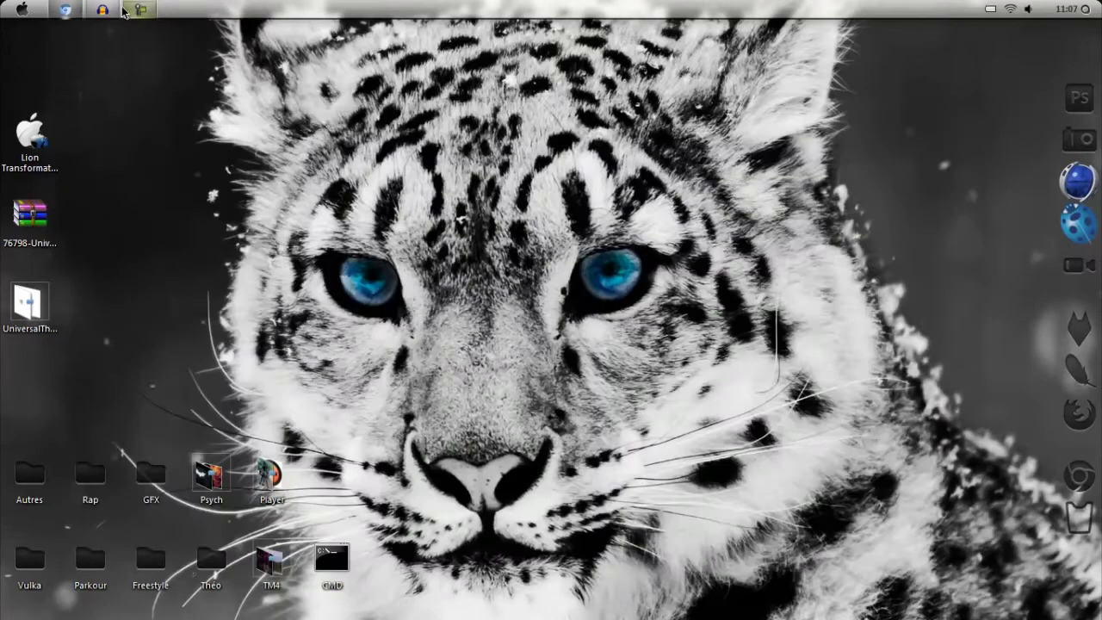
Step: Switch to the Chrome window on deviantART and search for "windows 7 theme"
mouse_move(78, 23)
left_click(95, 90)
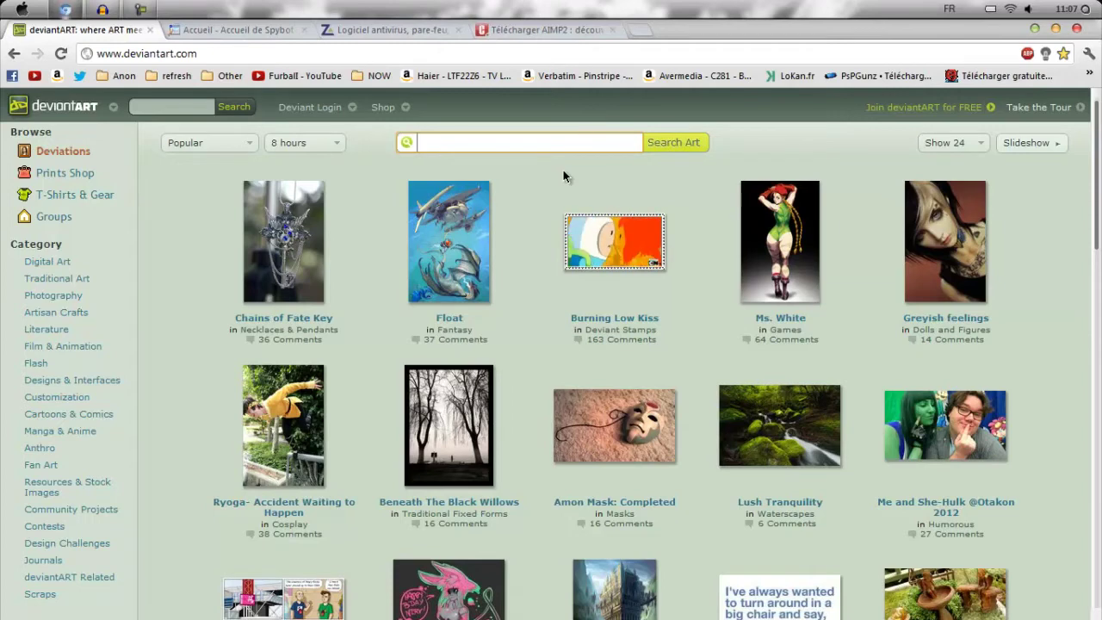
type("wi")
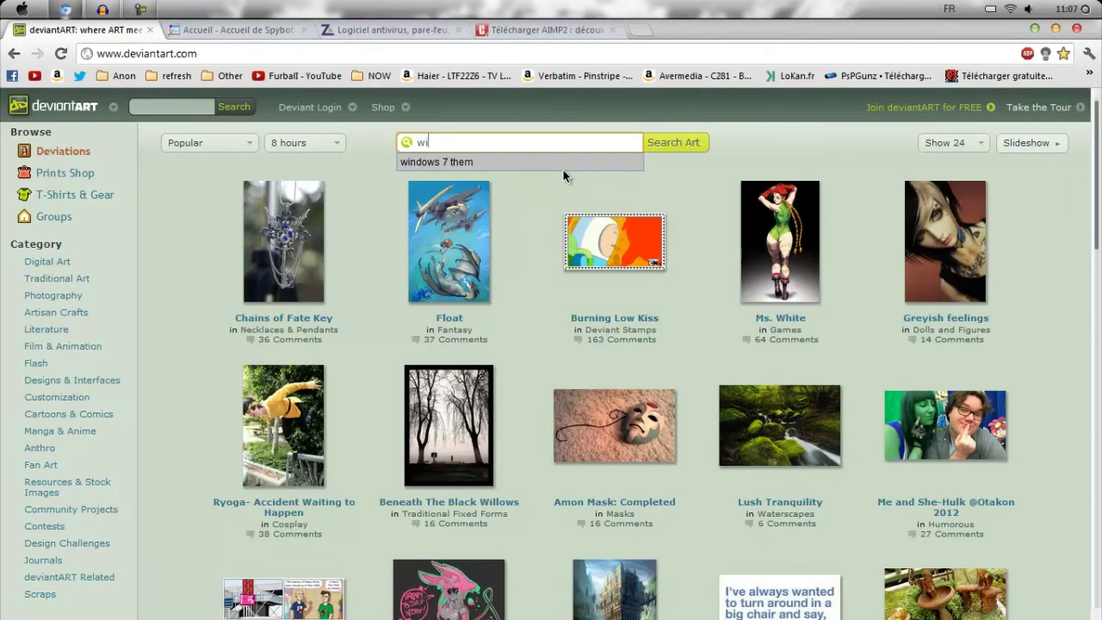
key("Down")
key("Return")
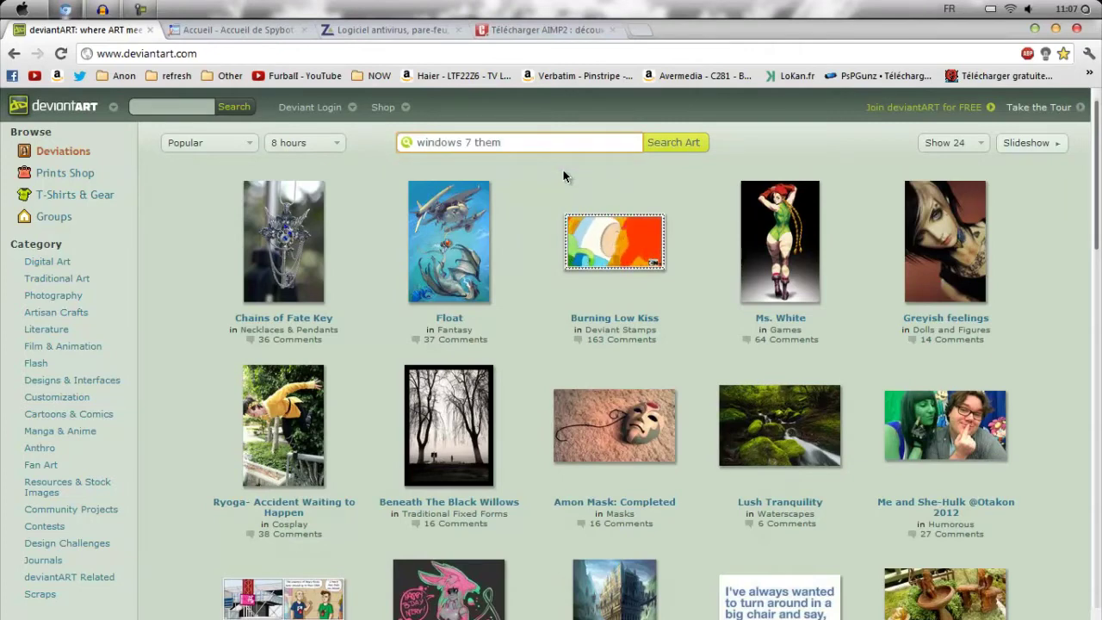
type("e")
key("Return")
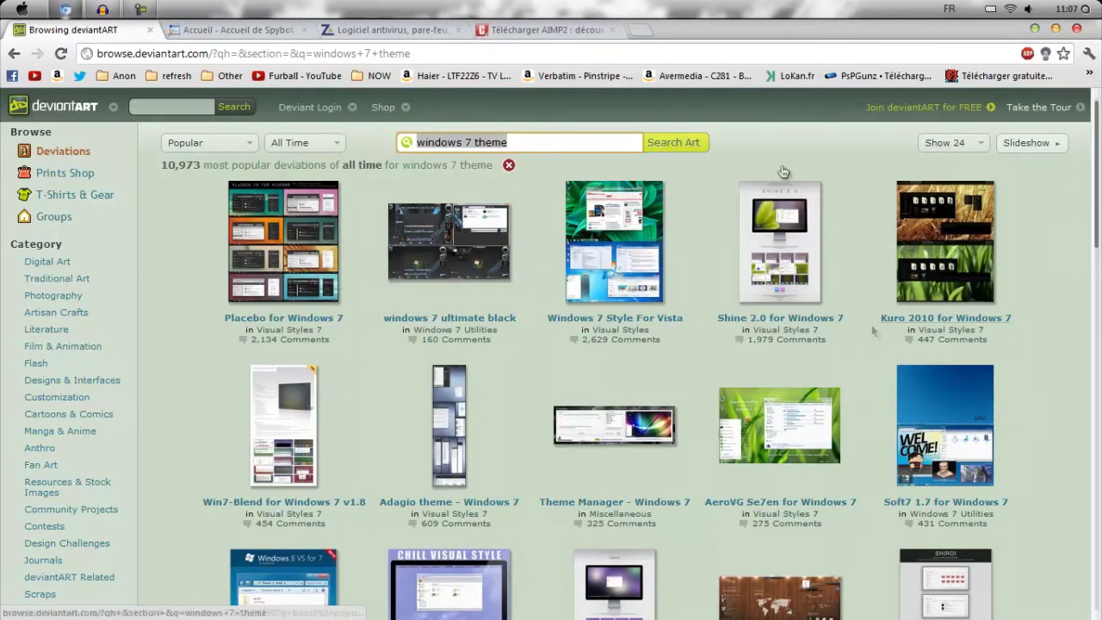
Step: Browse the theme search results and open the Windows 7 Skull Visual Style page
scroll(694, 299, "down", 2)
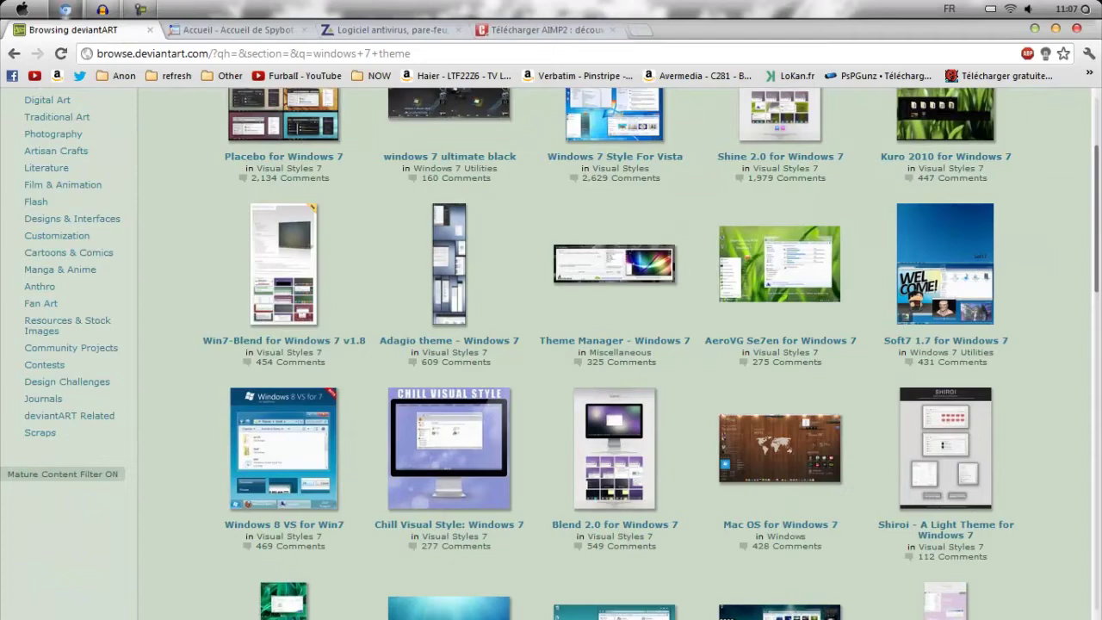
scroll(603, 353, "down", 3)
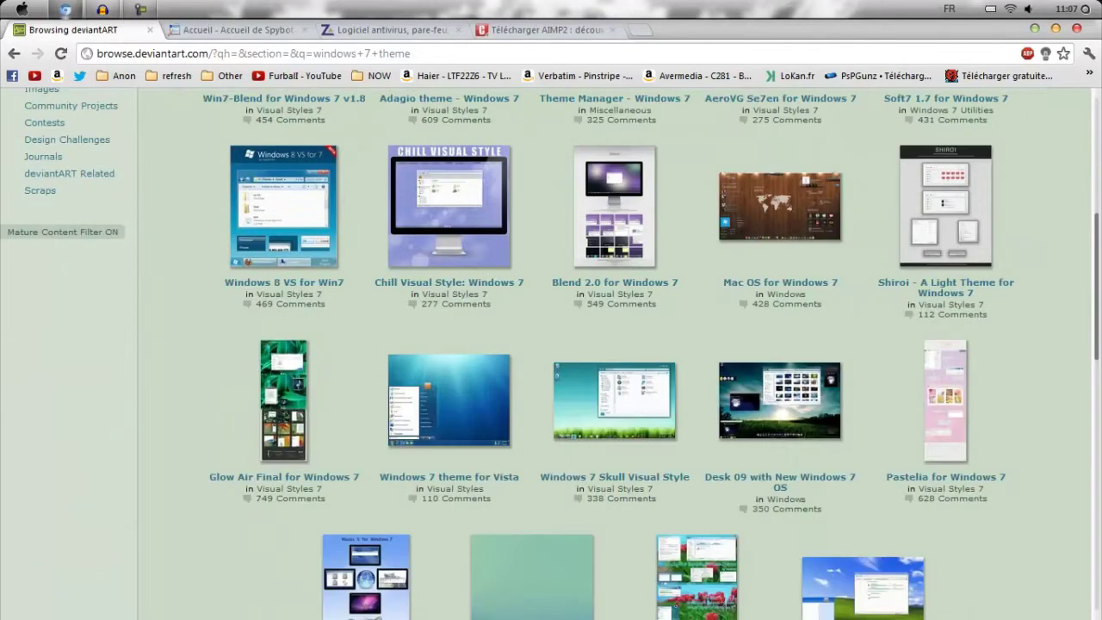
scroll(616, 353, "down", 1)
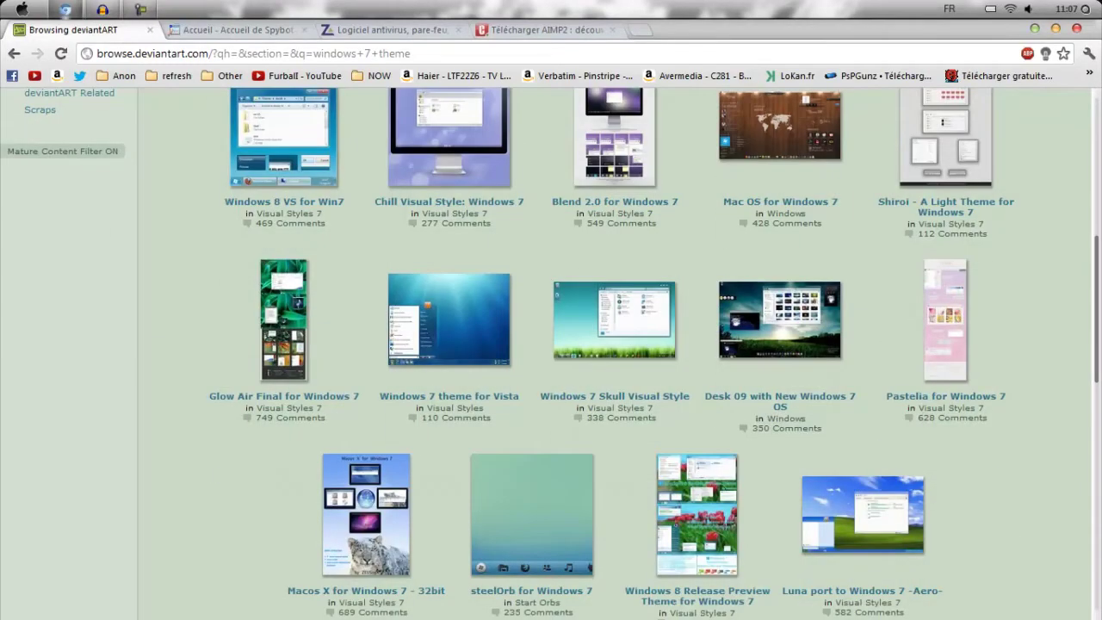
left_click(620, 320)
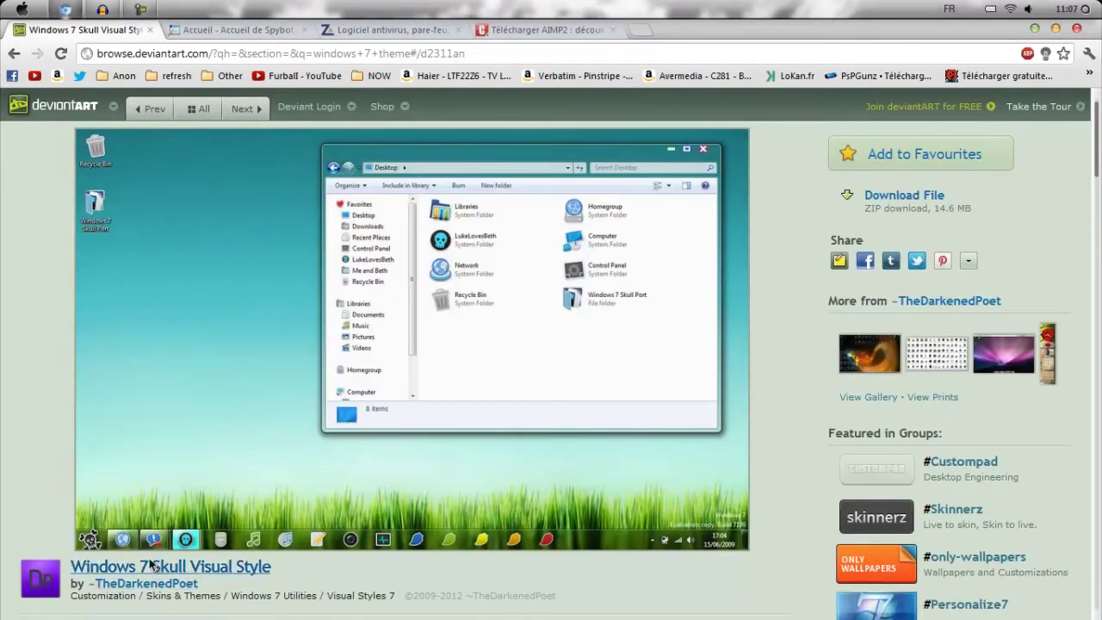
Step: Inspect the Skull Visual Style preview at full size, and download the theme's ZIP file
left_click(86, 546)
scroll(86, 546, "down", 5)
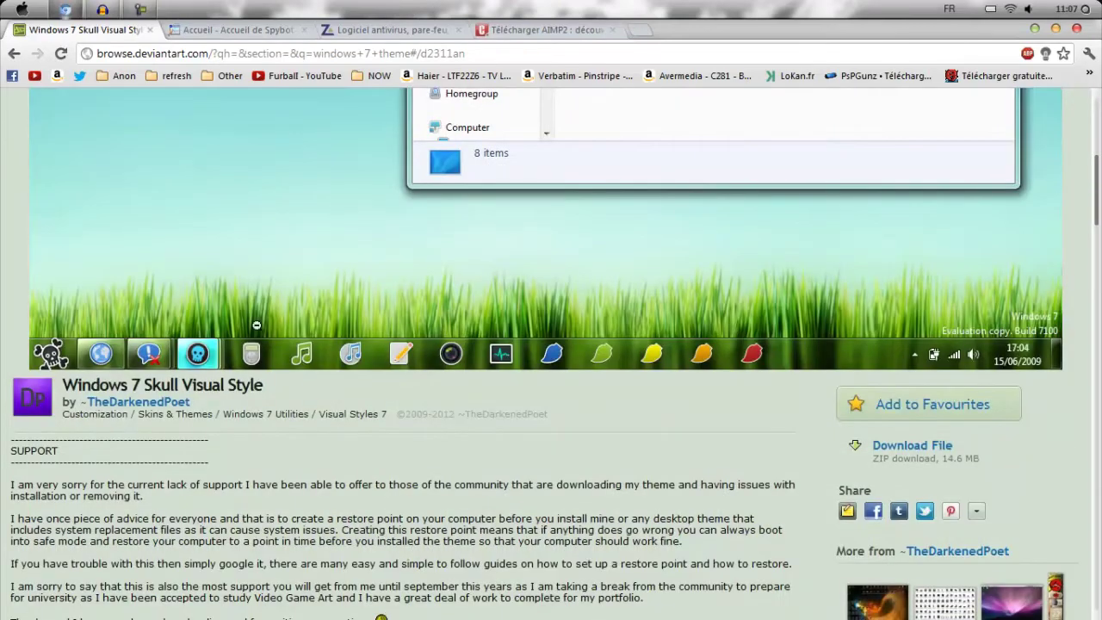
left_click(630, 307)
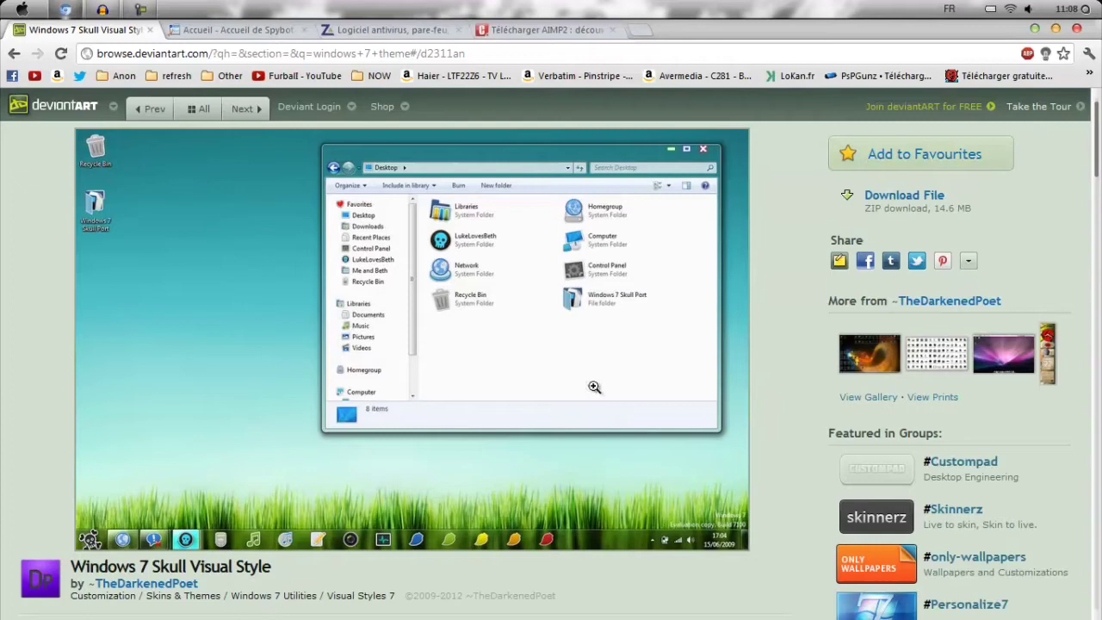
left_click(900, 200)
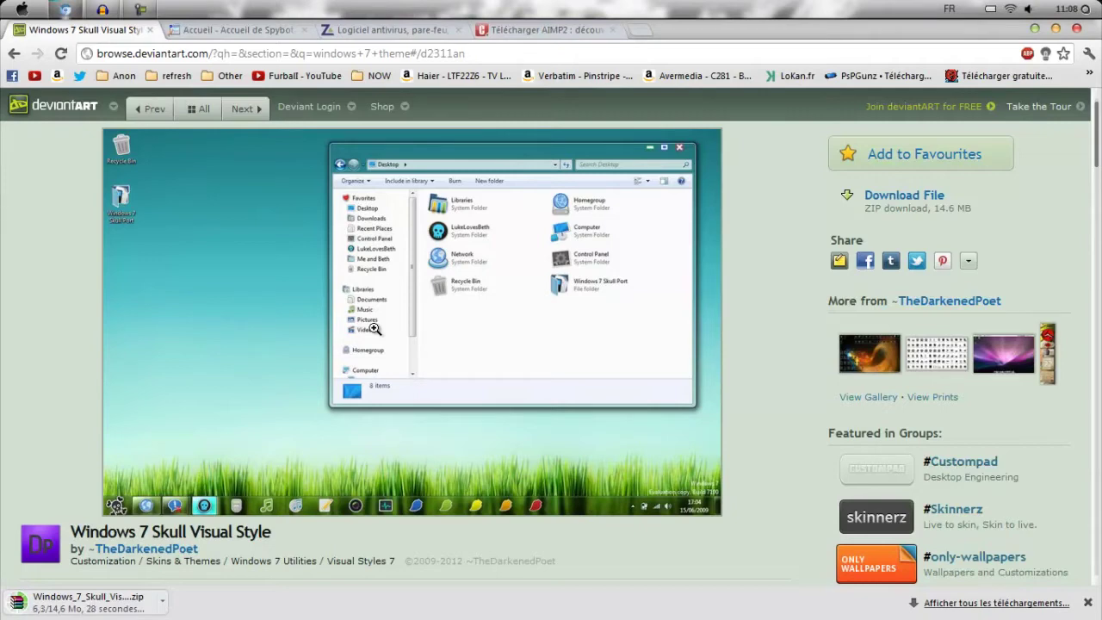
Step: Minimize the browser, browse the C: drive to the Windows\Resources folder that holds Themes, and minimize the folder window
left_click(64, 8)
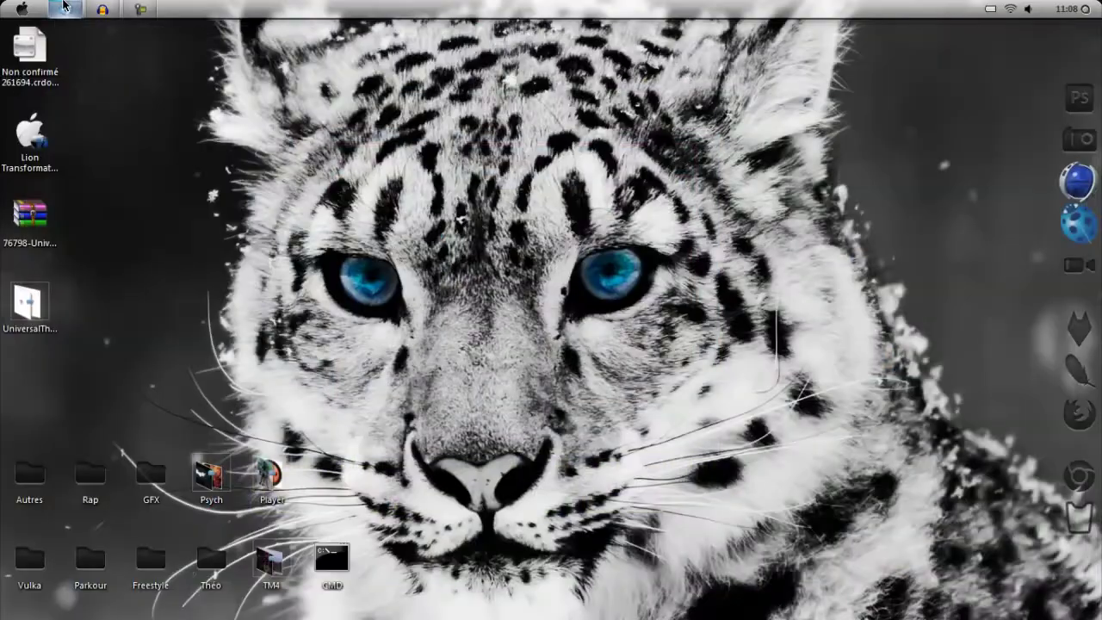
left_click(10, 8)
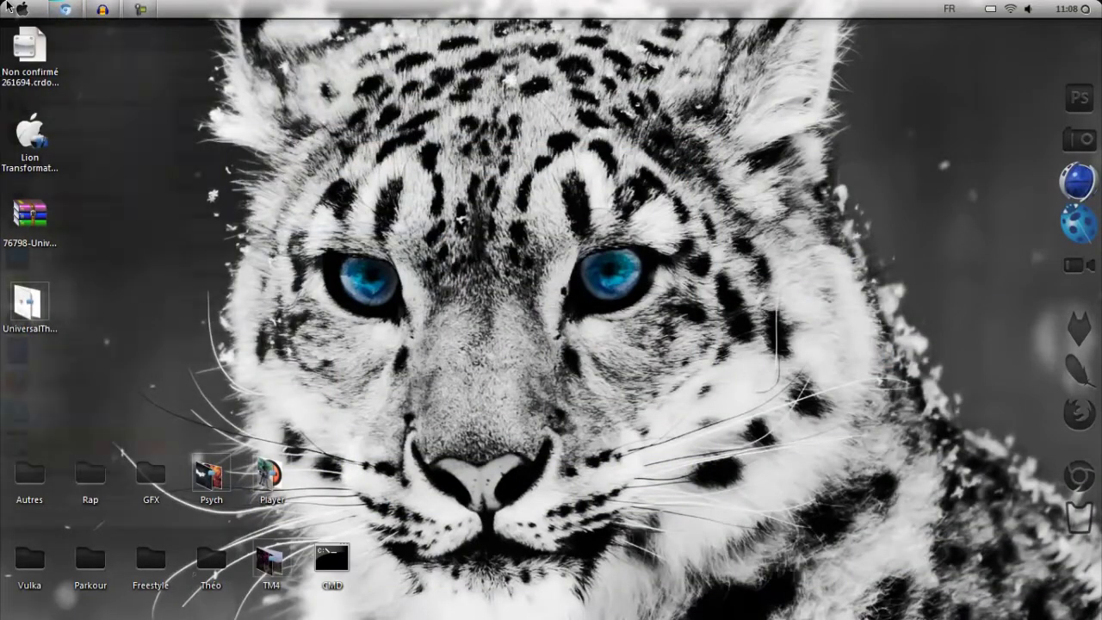
left_click(212, 218)
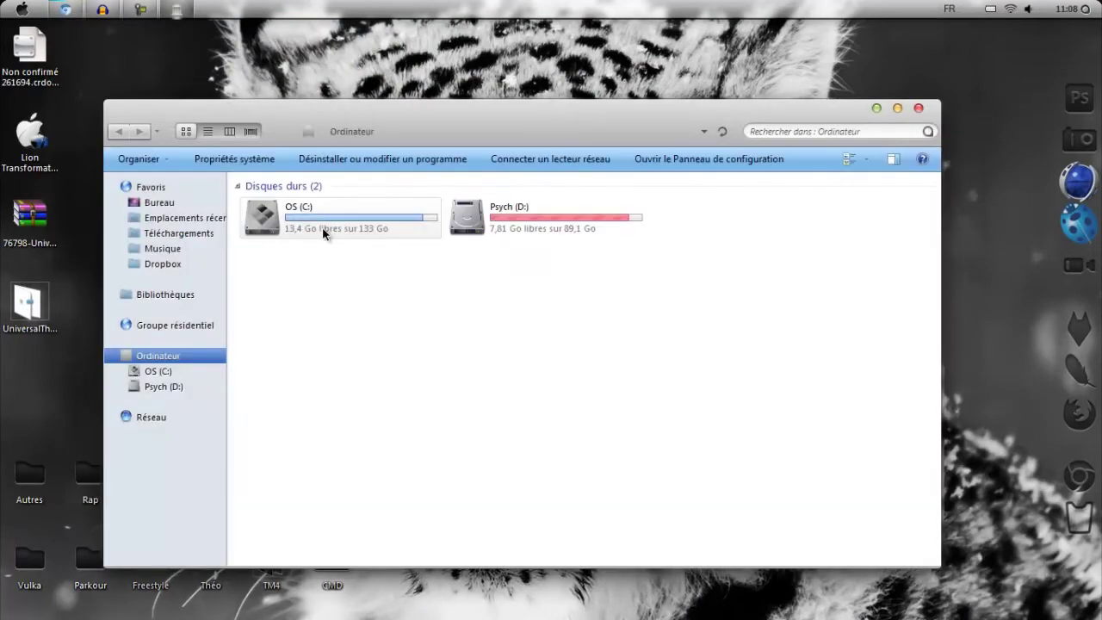
double_click(319, 229)
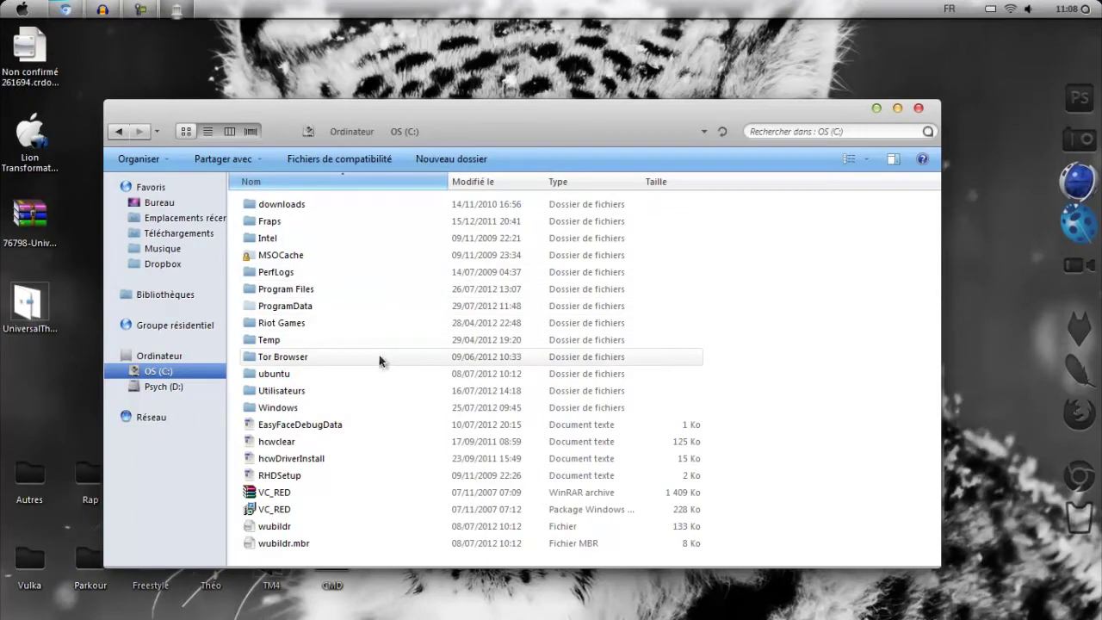
left_click(318, 407)
double_click(303, 409)
scroll(296, 410, "down", 4)
scroll(295, 411, "down", 6)
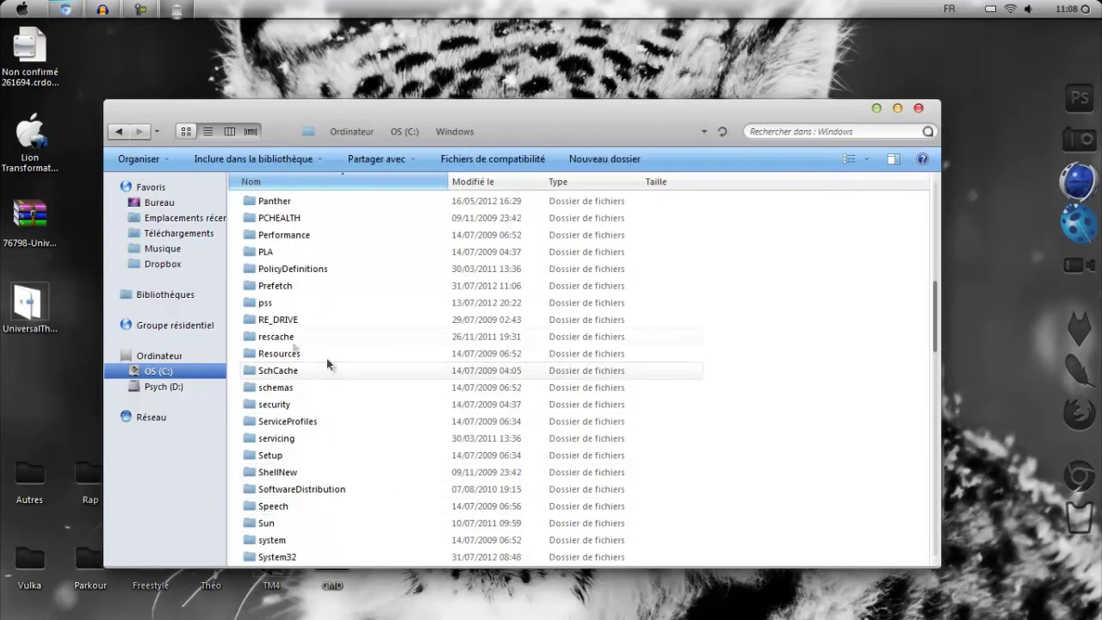
double_click(295, 353)
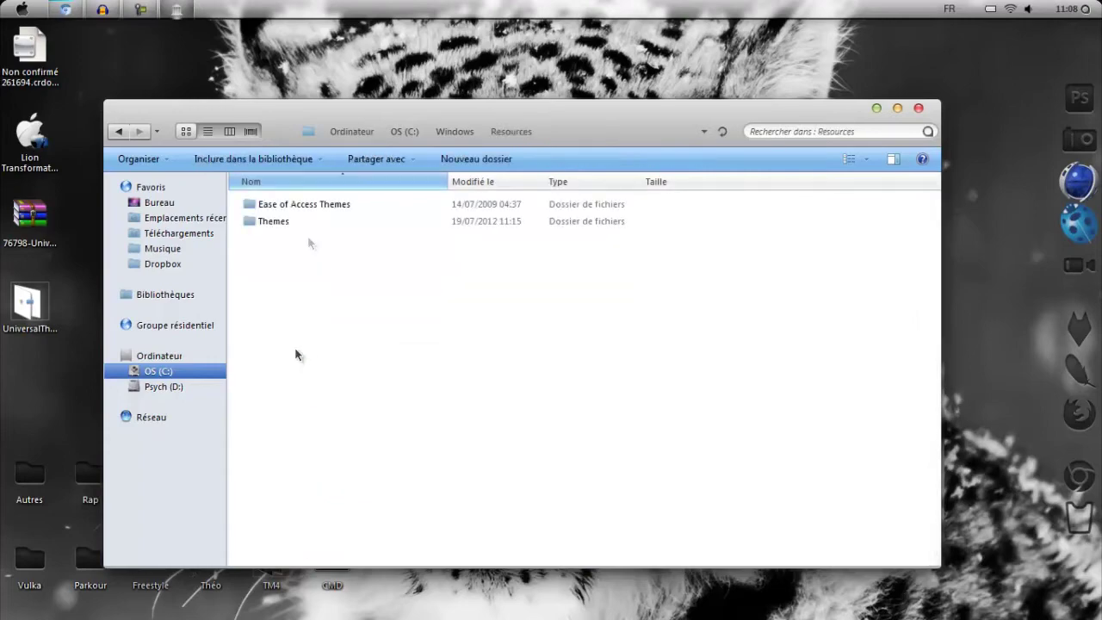
left_click(877, 108)
Step: Return to Chrome, dismiss the finished download notice, close the deviantART page and minimize the browser
left_click(73, 12)
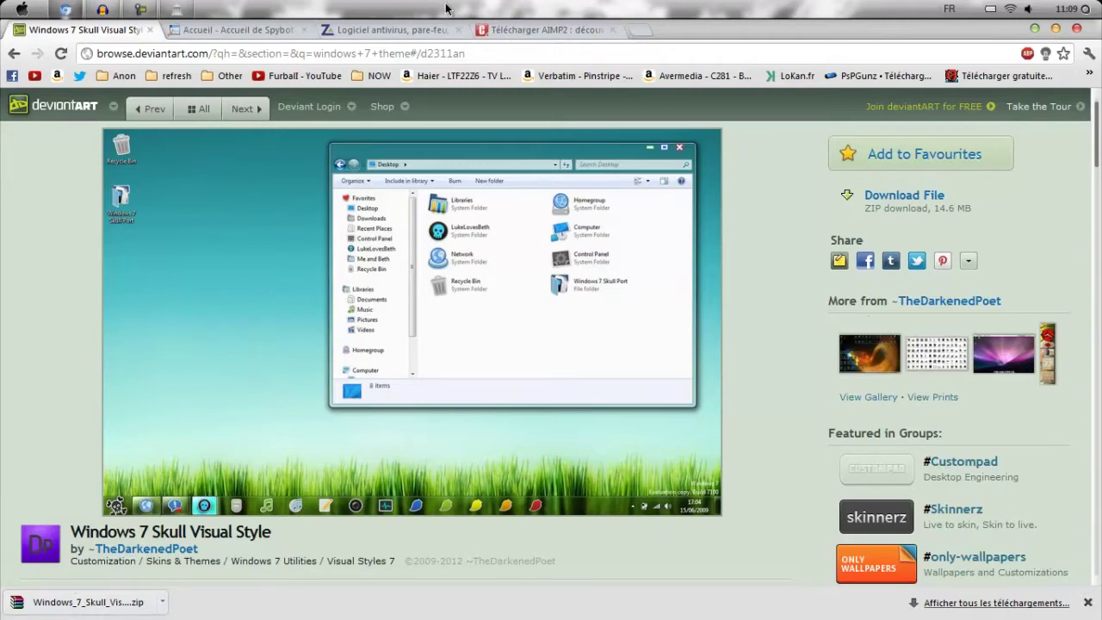
left_click(1087, 602)
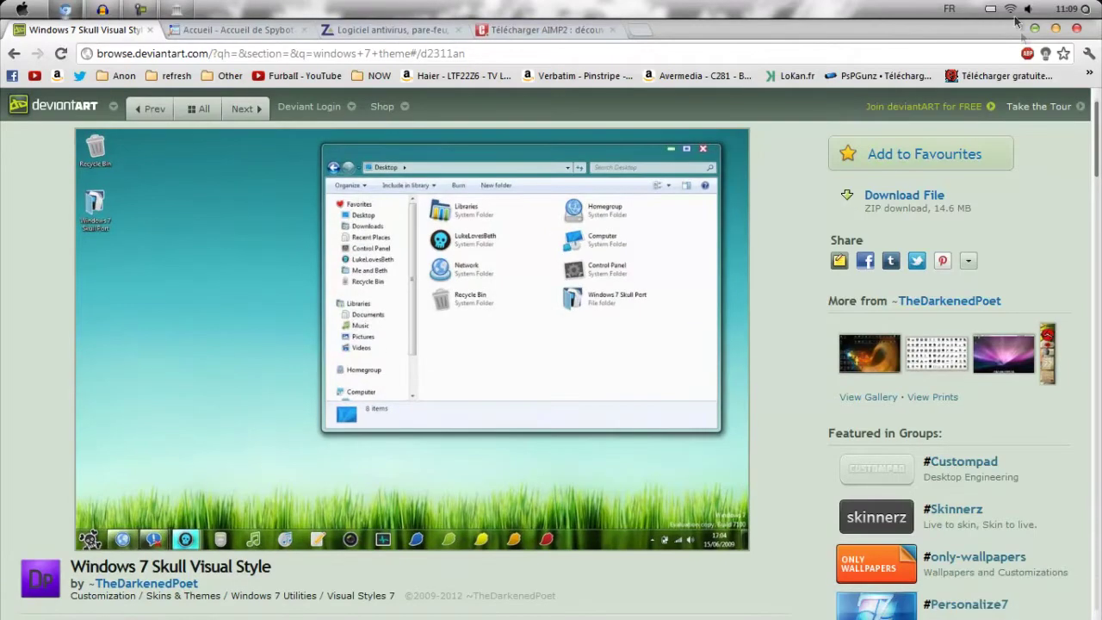
key("ctrl+w")
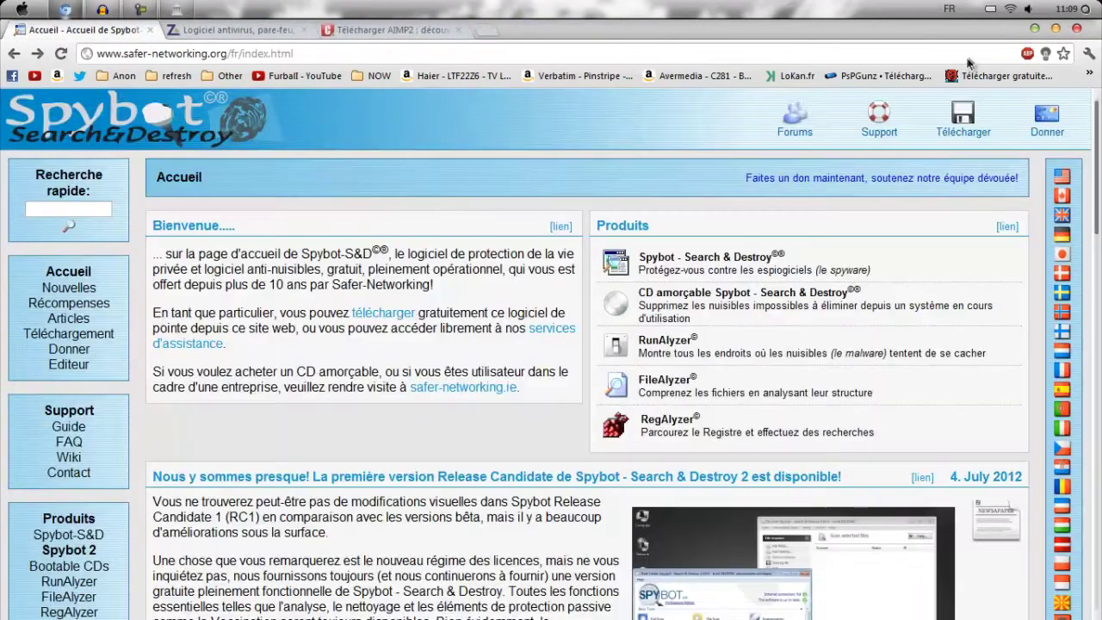
left_click(1036, 28)
Step: Extract the downloaded Windows 7 Skull Visual Style archive onto the desktop and open the Windows 7 Skull Port folder
left_click_drag(30, 43, 277, 217)
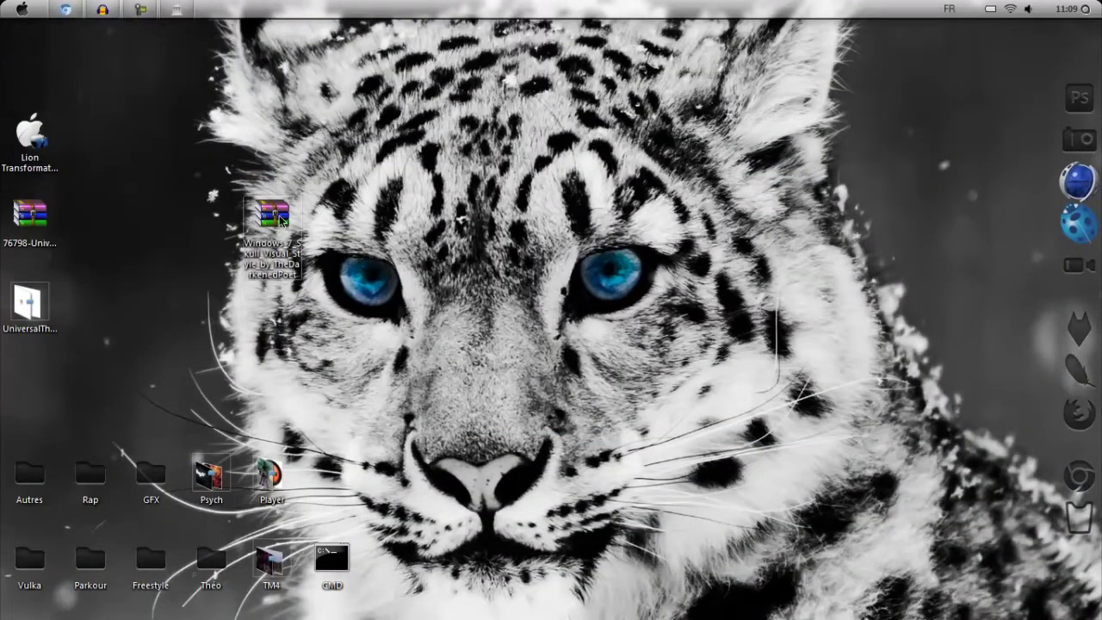
right_click(277, 217)
left_click(379, 258)
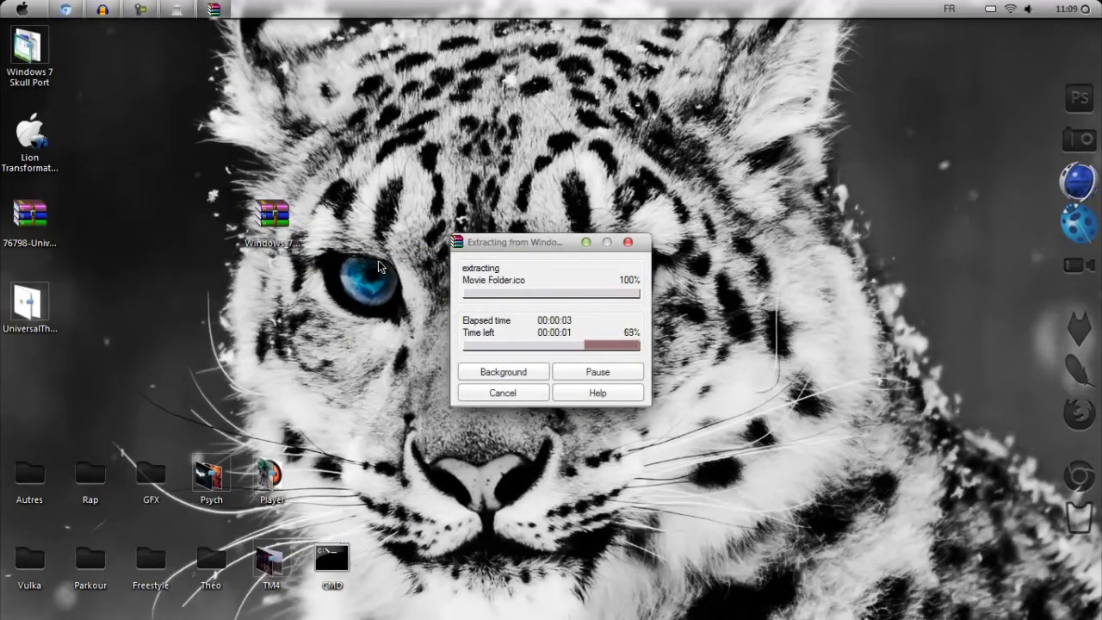
left_click_drag(27, 48, 150, 153)
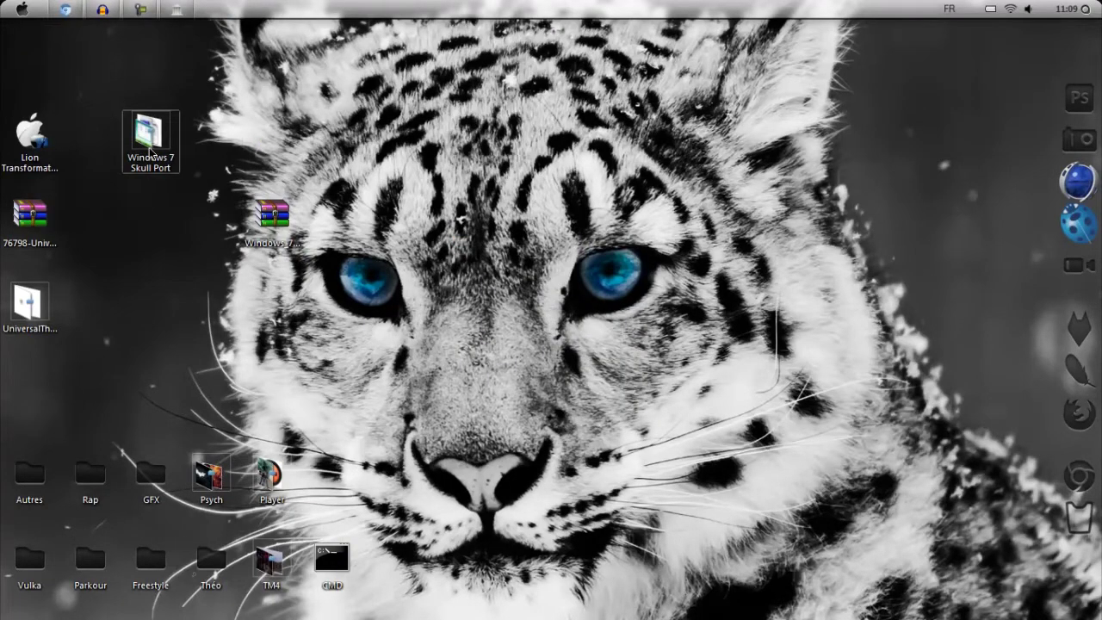
double_click(151, 152)
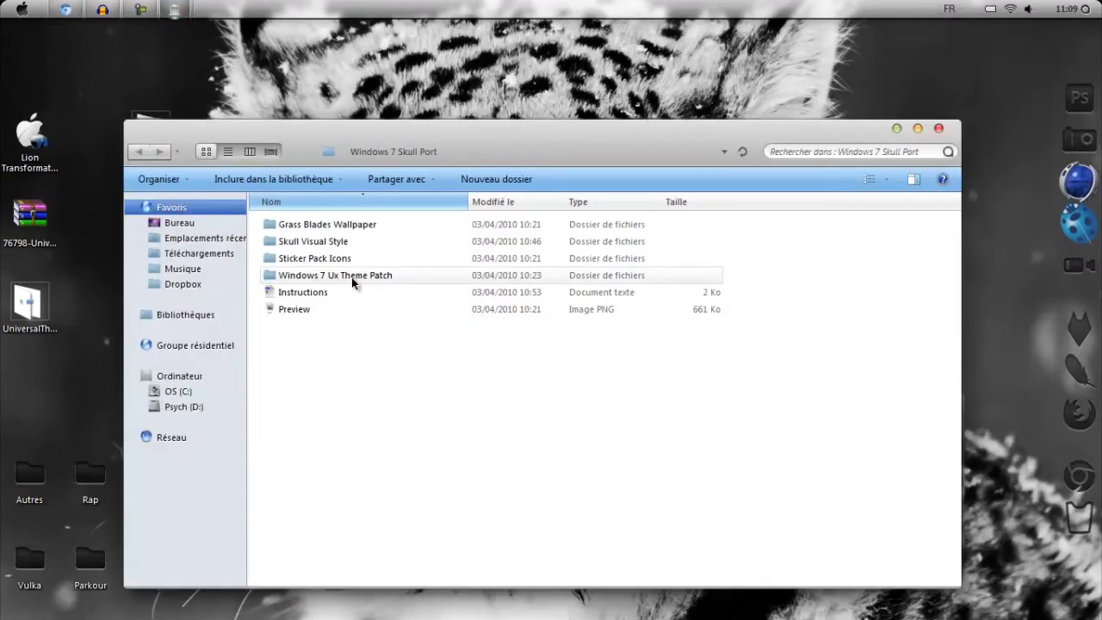
Step: Examine the contents of the Windows 7 Ux Theme Patch and Skull Visual Style folders, and return to Windows 7 Skull Port
double_click(352, 278)
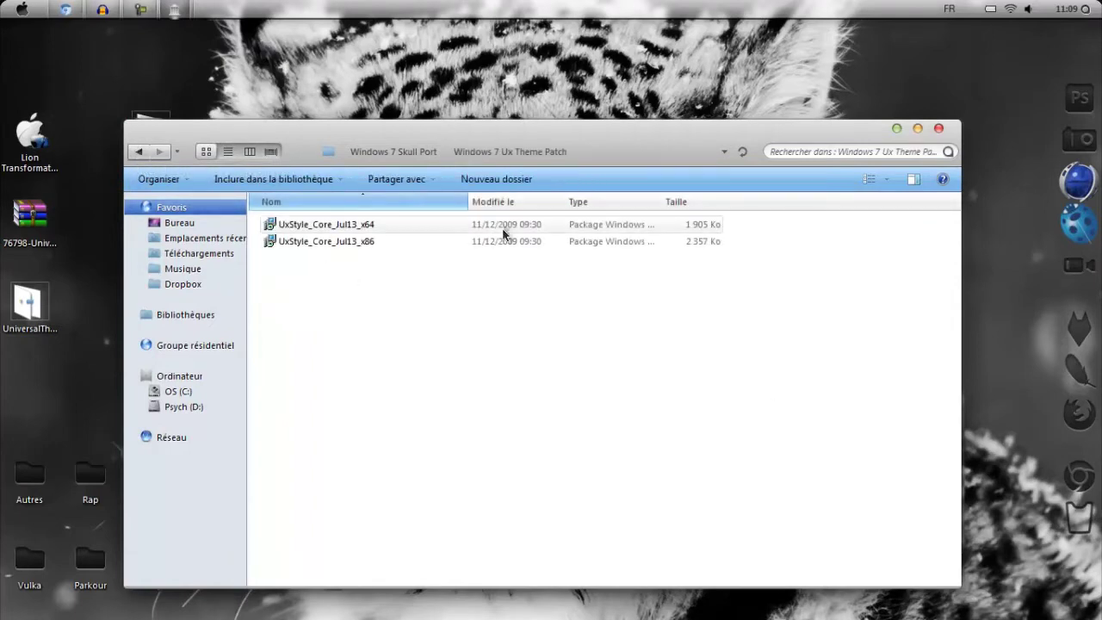
left_click(138, 151)
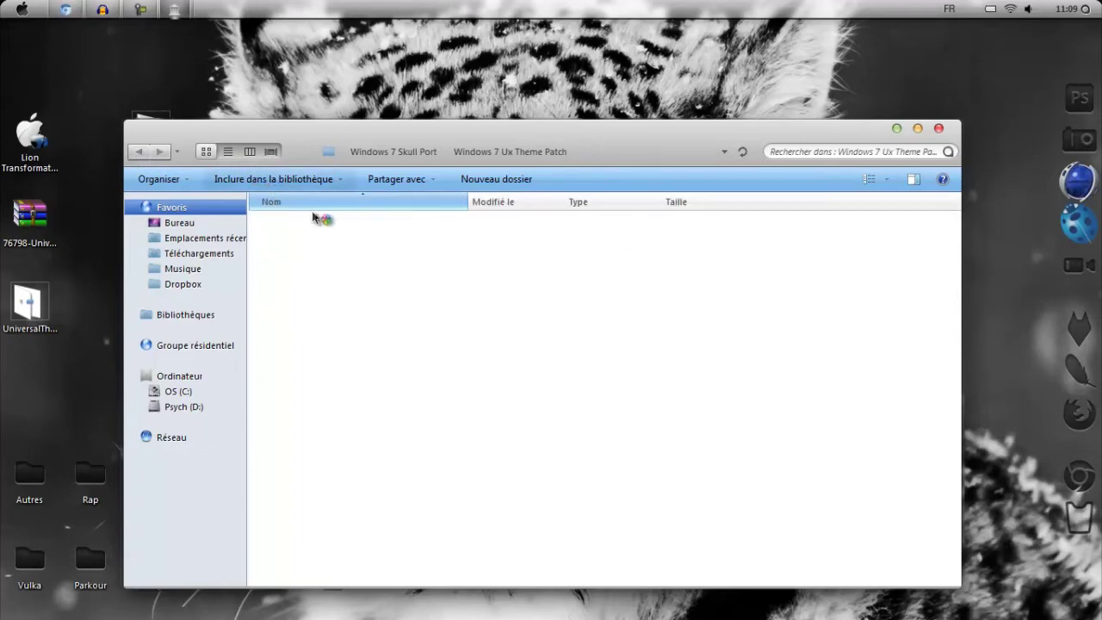
double_click(349, 224)
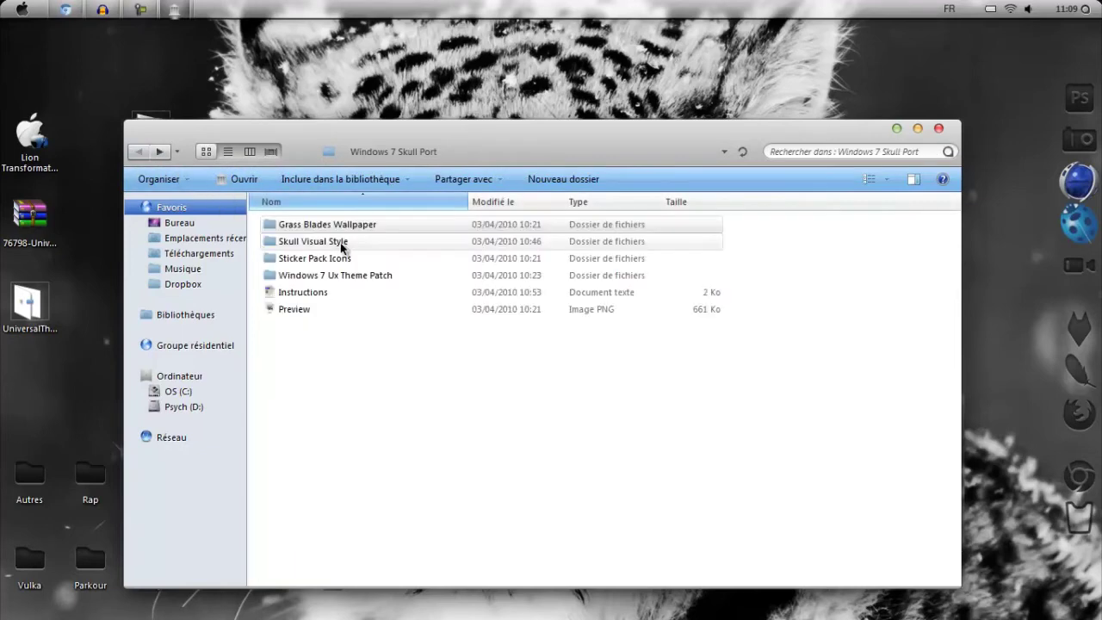
double_click(341, 248)
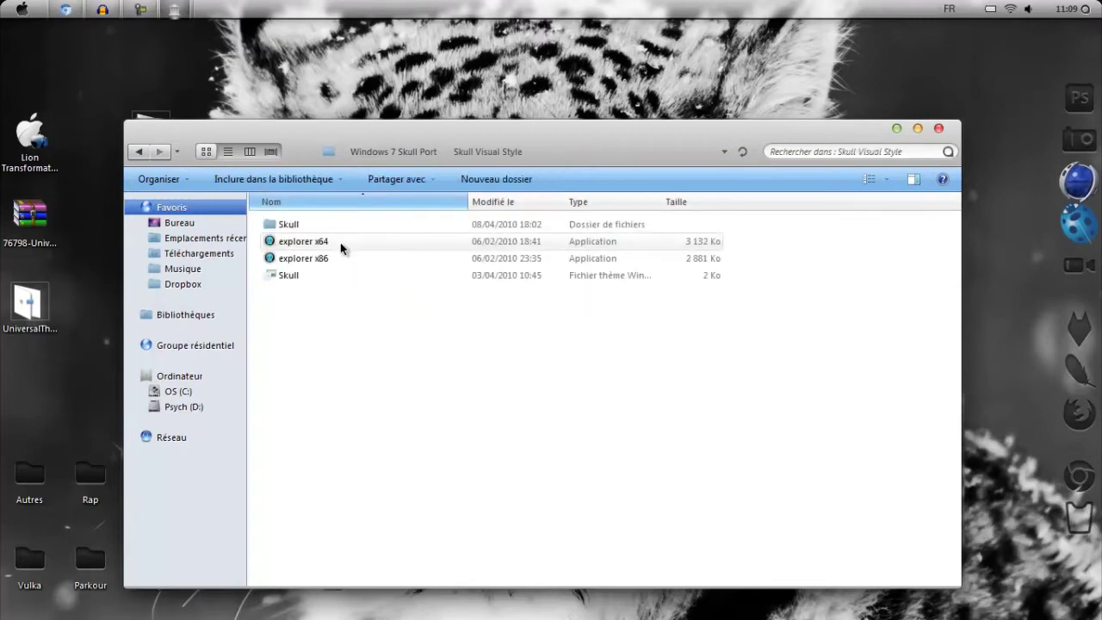
left_click(143, 154)
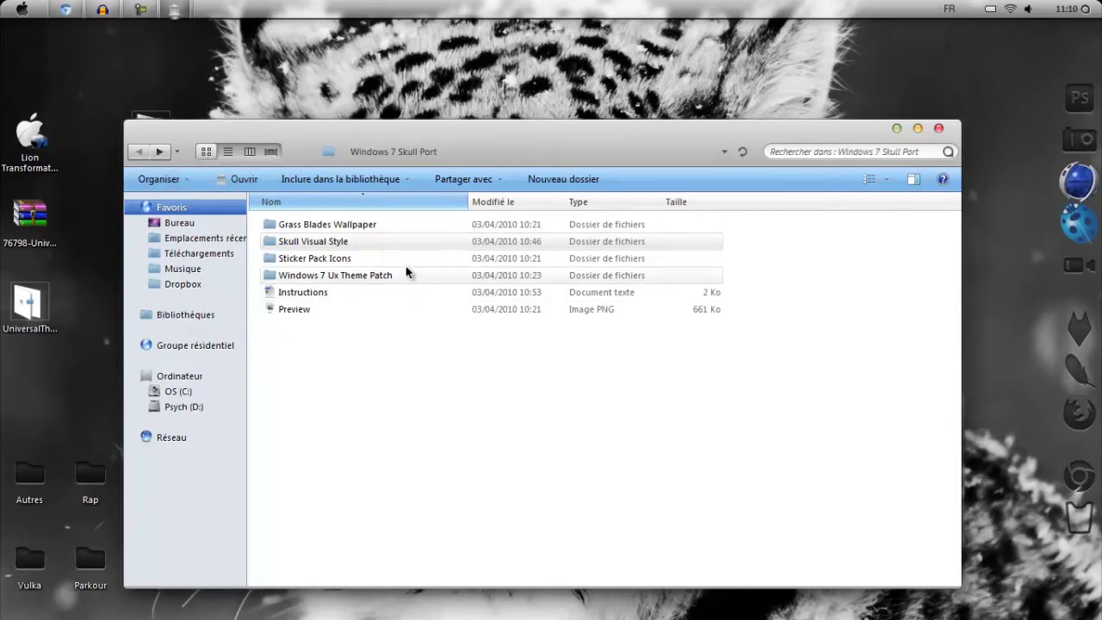
Step: Open the Skull Visual Style folder and cut the Skull Windows theme file for moving
double_click(356, 245)
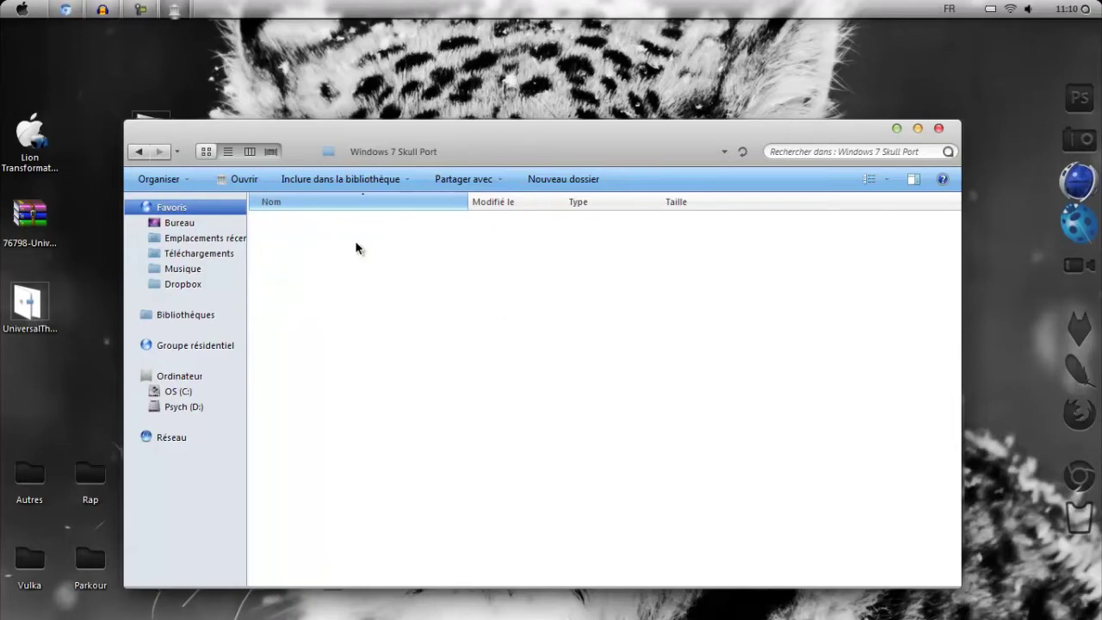
left_click(312, 274)
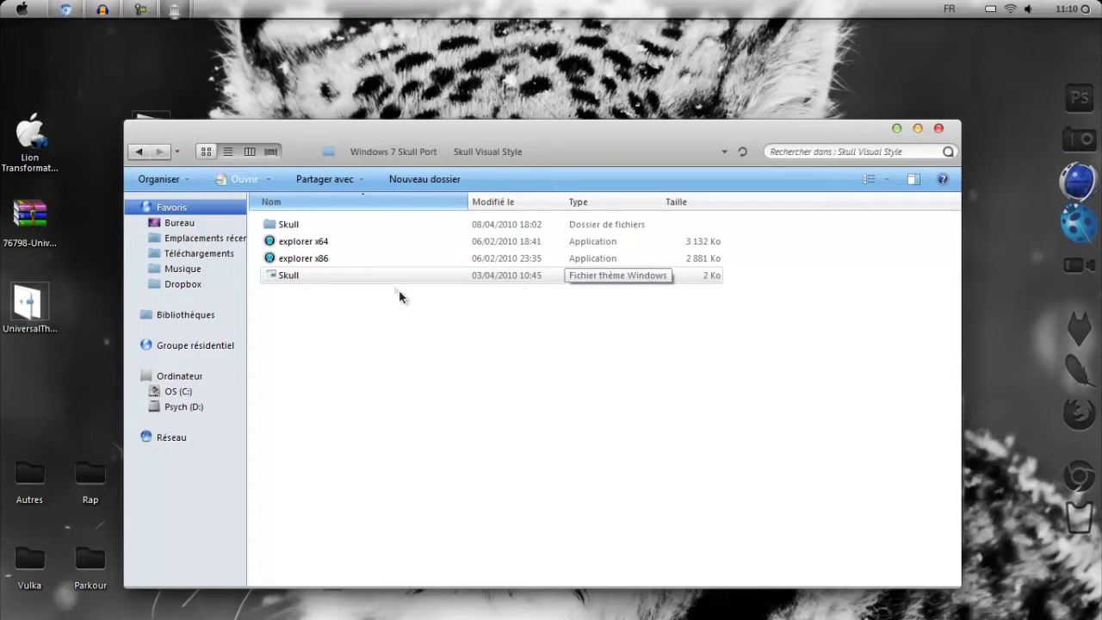
left_click_drag(283, 275, 300, 323)
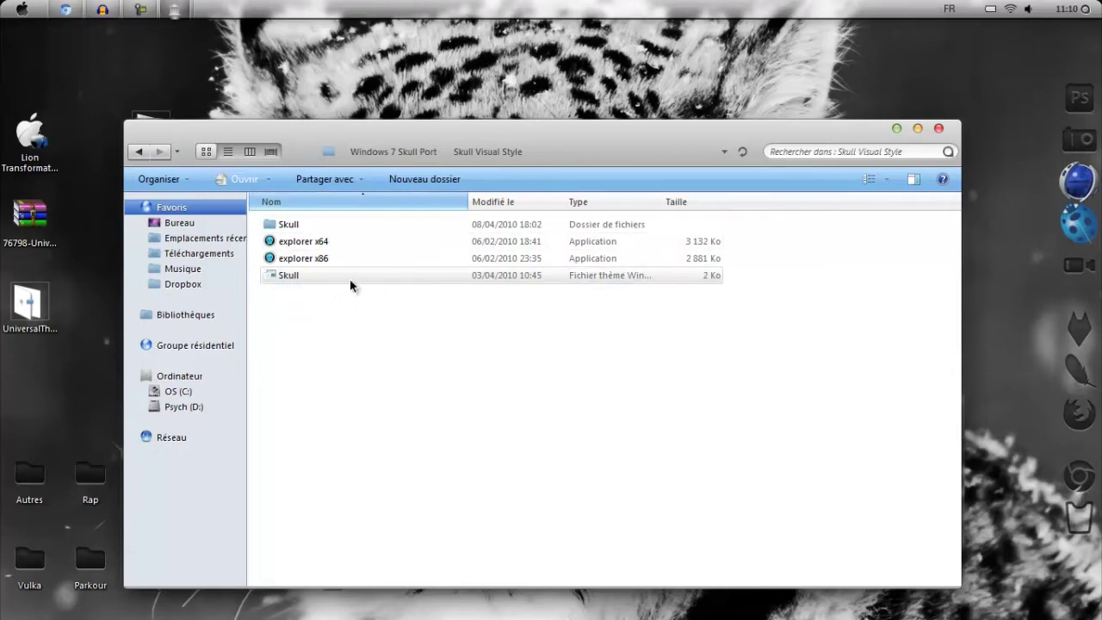
right_click(287, 280)
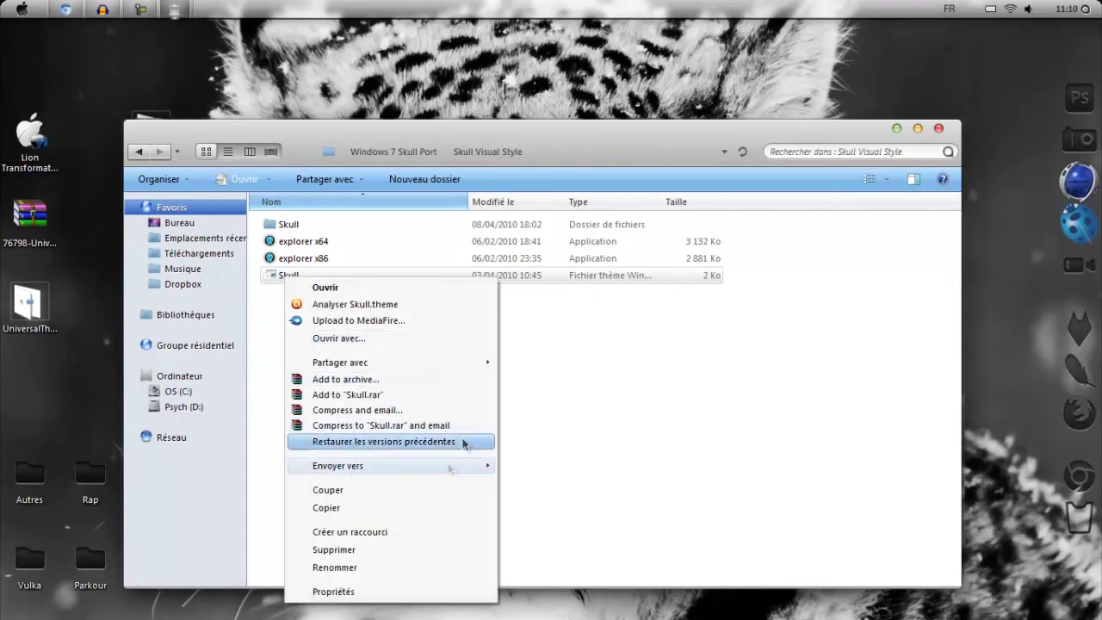
left_click(379, 493)
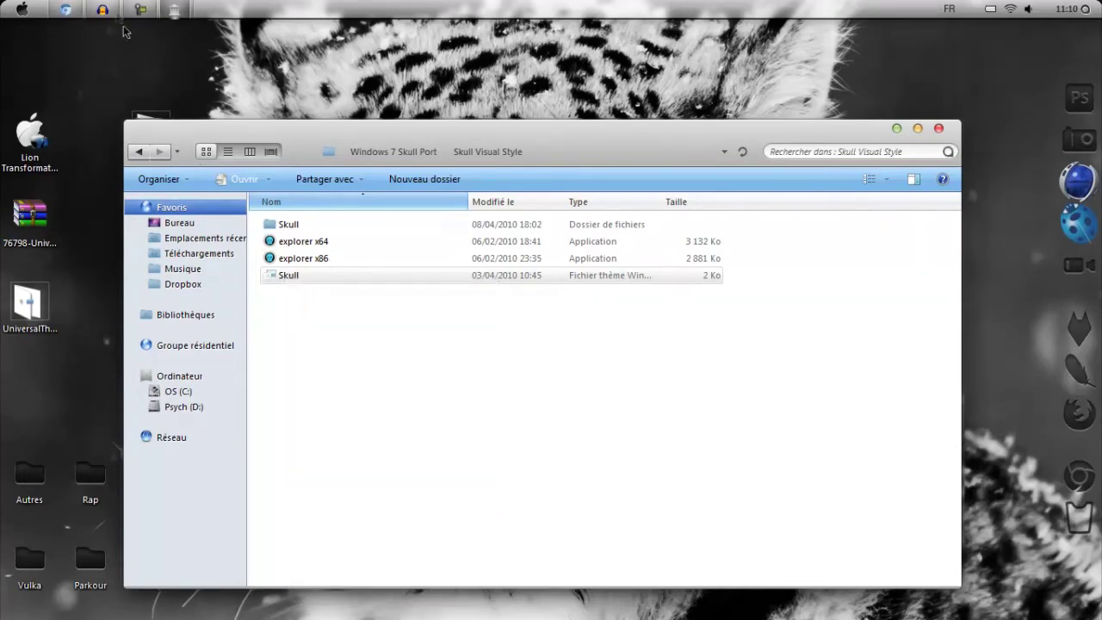
Step: Switch to the Resources folder window, open Themes and create a new folder named SKULL there
mouse_move(171, 12)
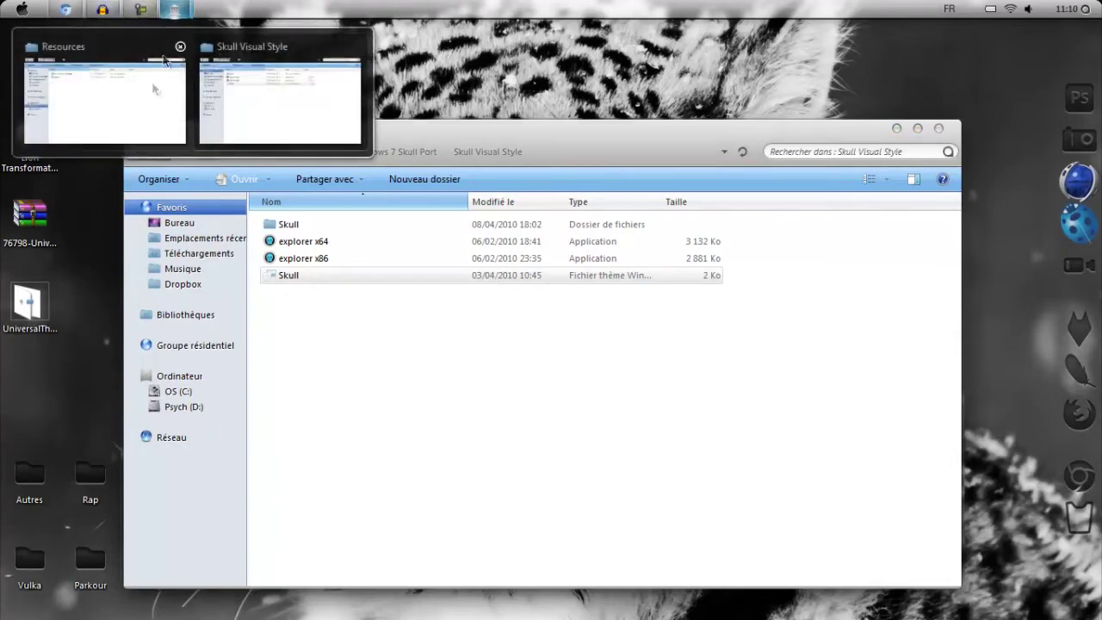
left_click(129, 82)
double_click(288, 222)
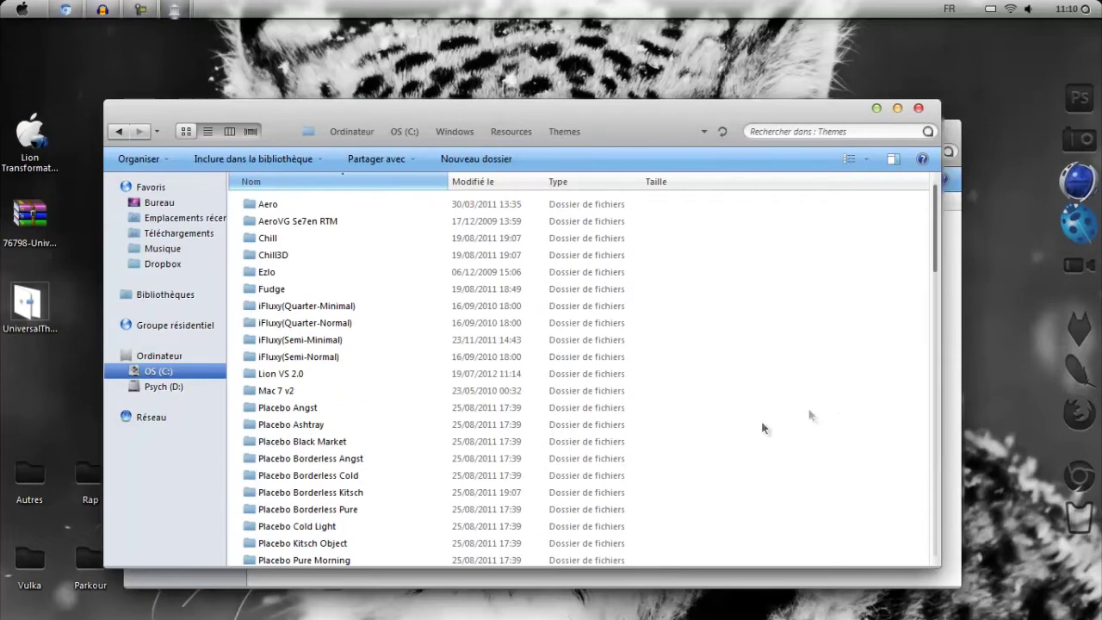
right_click(831, 401)
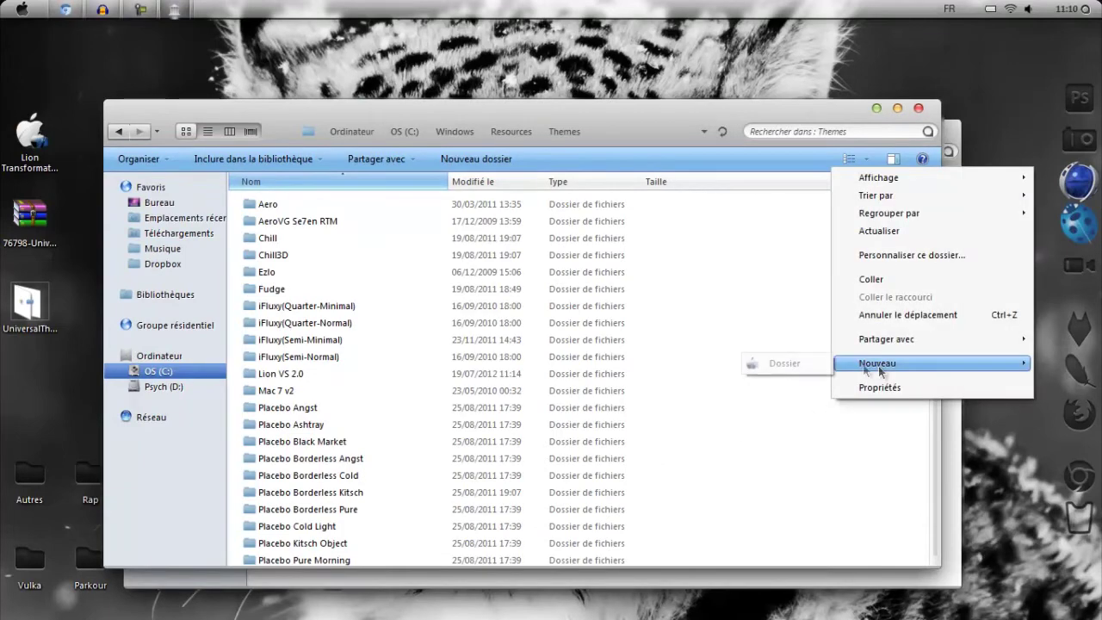
mouse_move(878, 364)
left_click(793, 363)
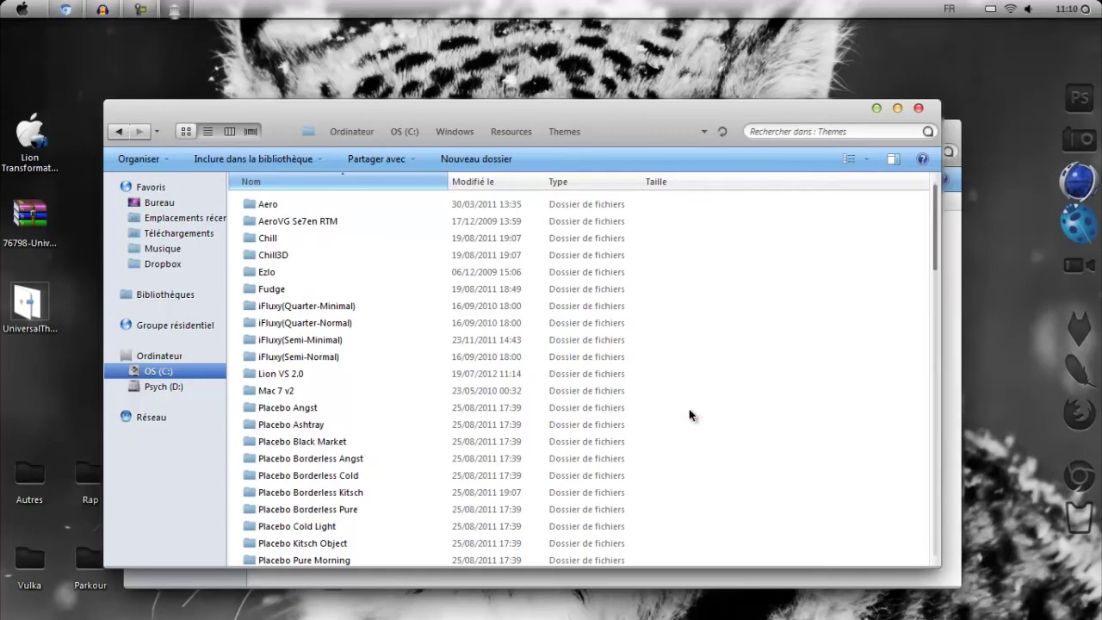
type("SKULL")
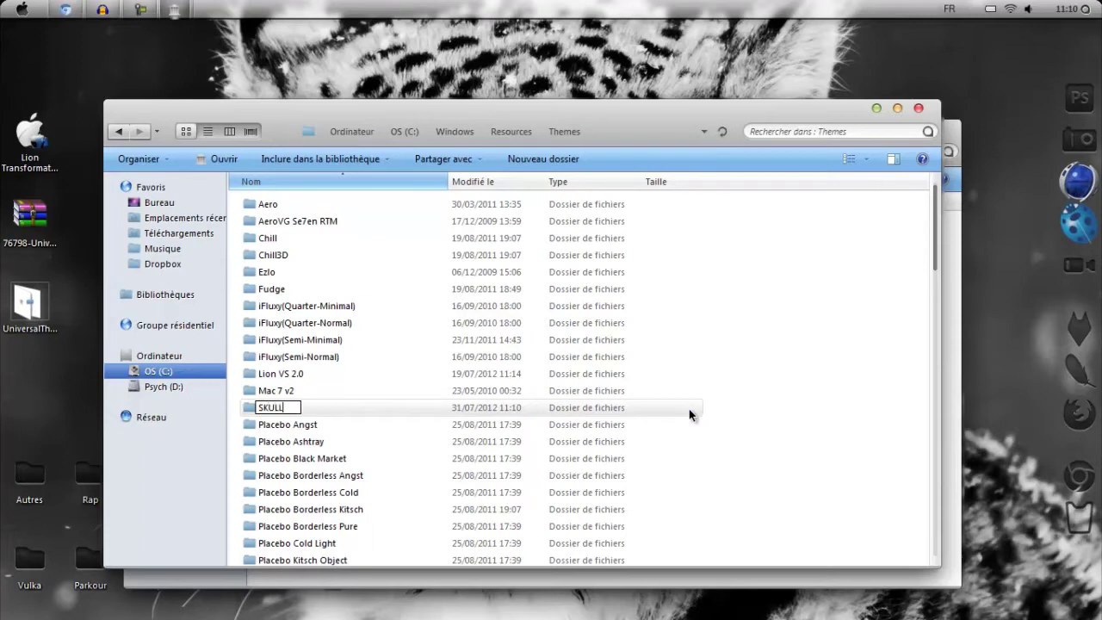
key("Return")
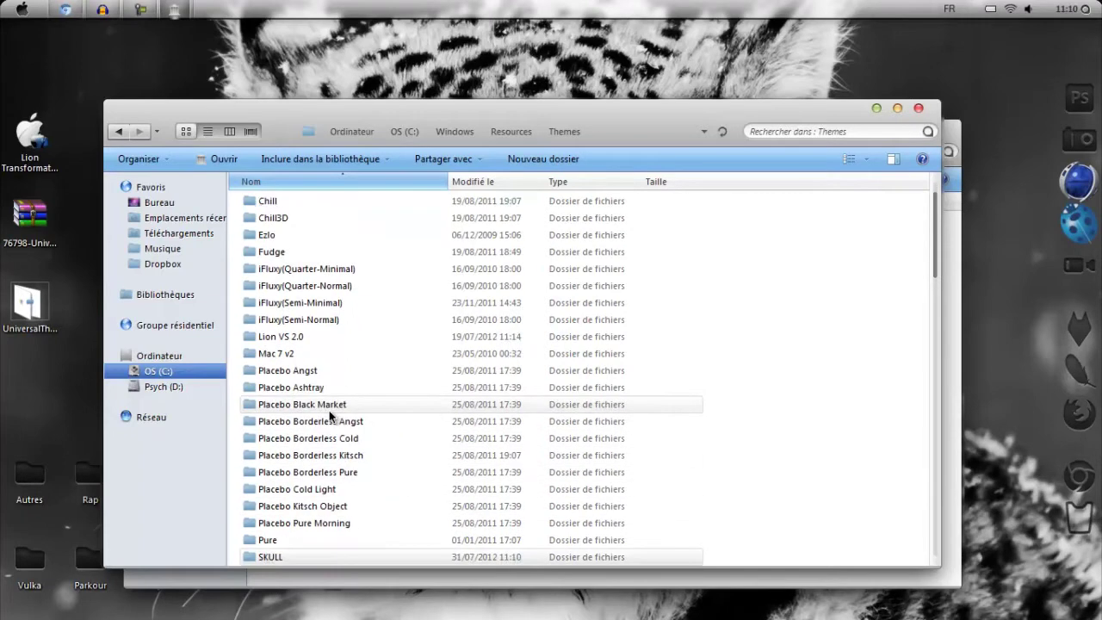
Step: Paste the Skull theme file into the SKULL folder with administrator permission, and close both folder windows
double_click(273, 555)
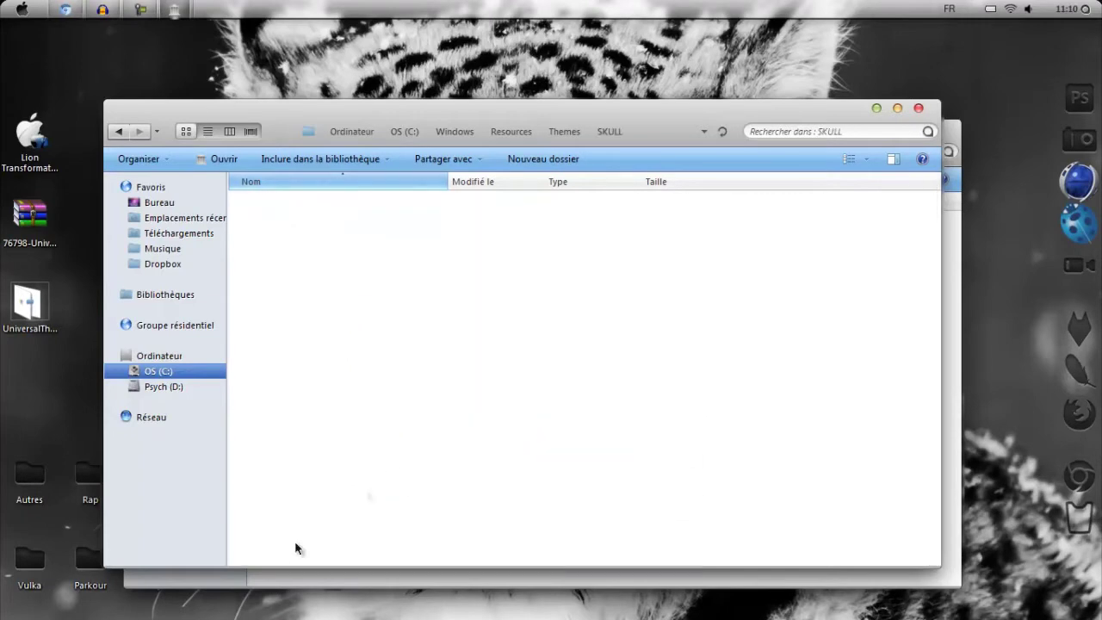
right_click(401, 336)
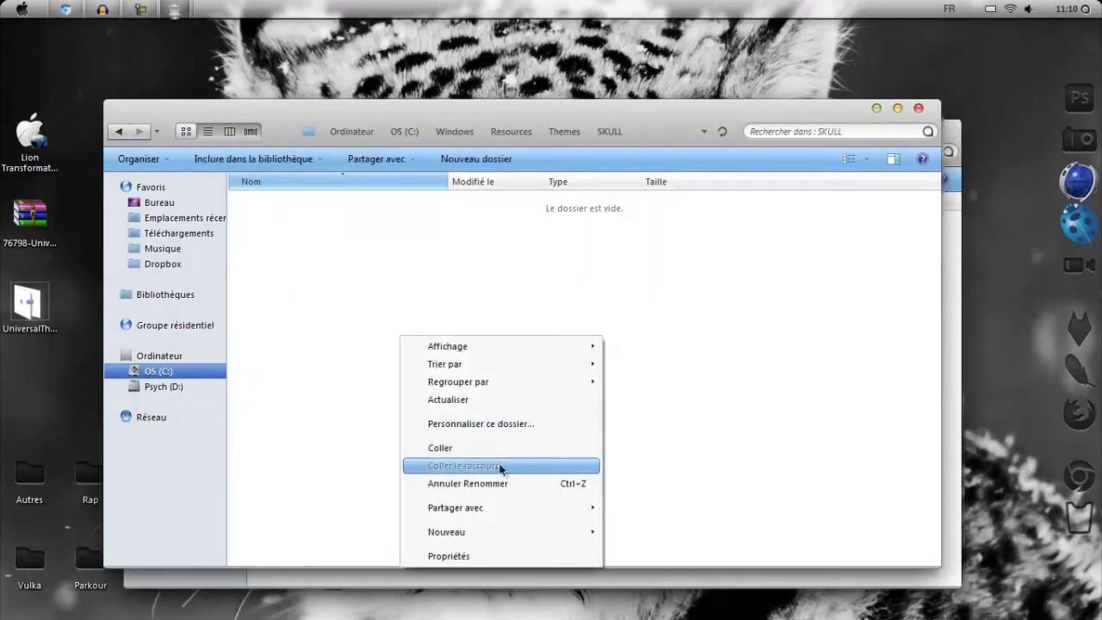
left_click(461, 446)
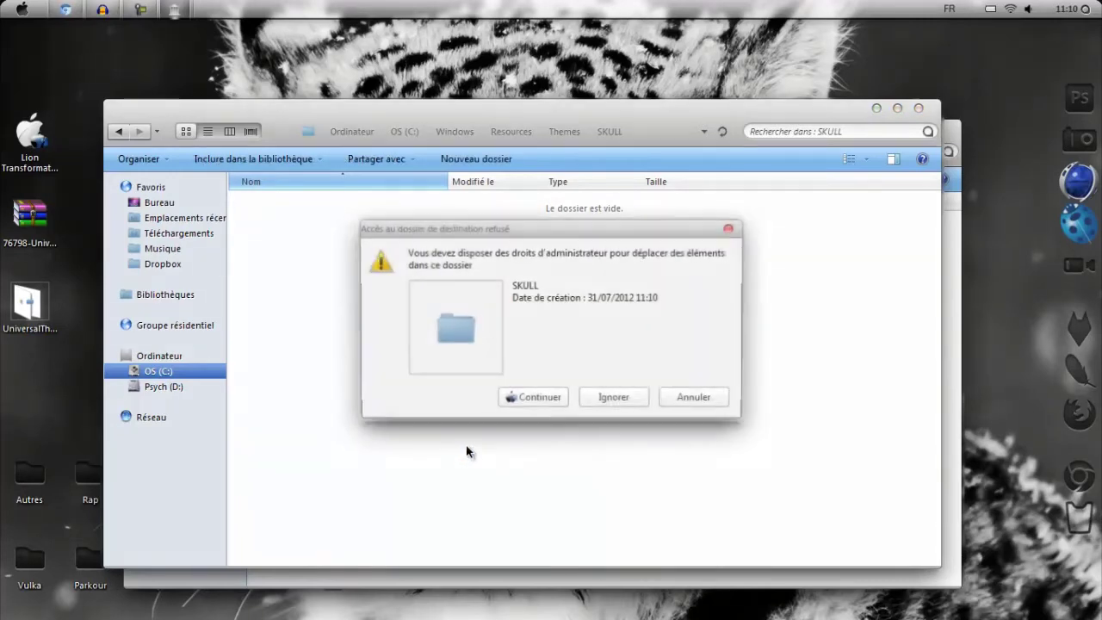
left_click(540, 396)
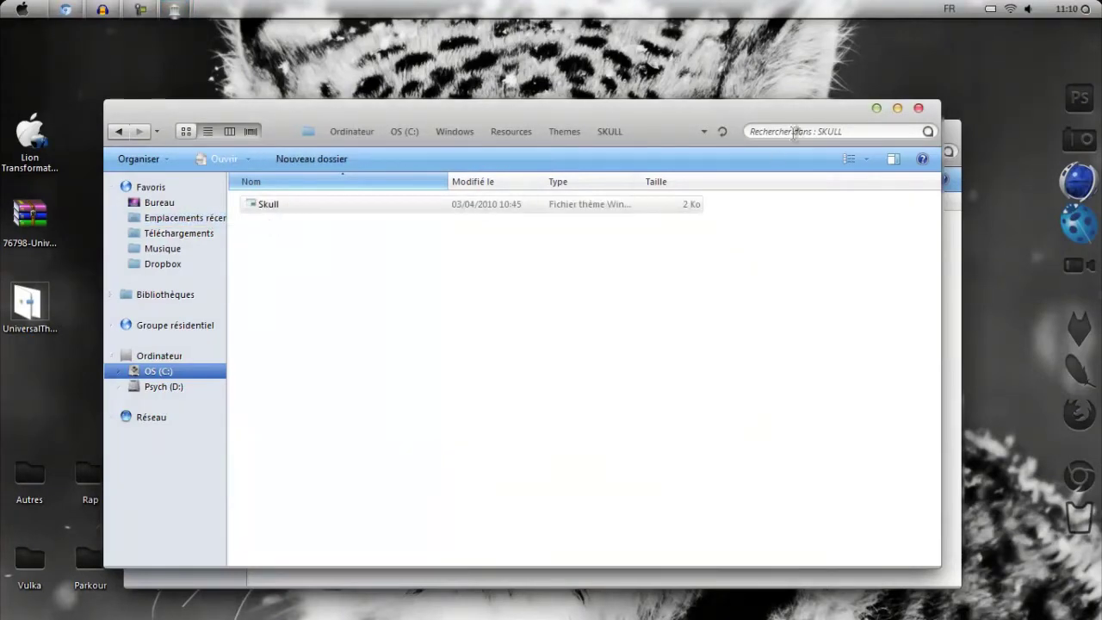
left_click(918, 107)
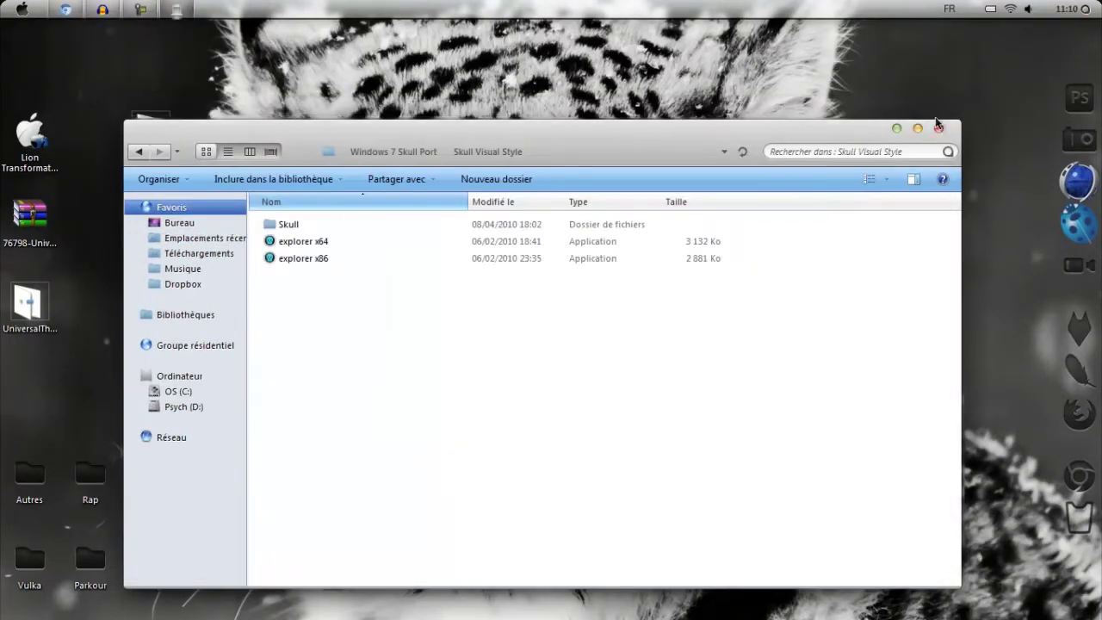
left_click(940, 128)
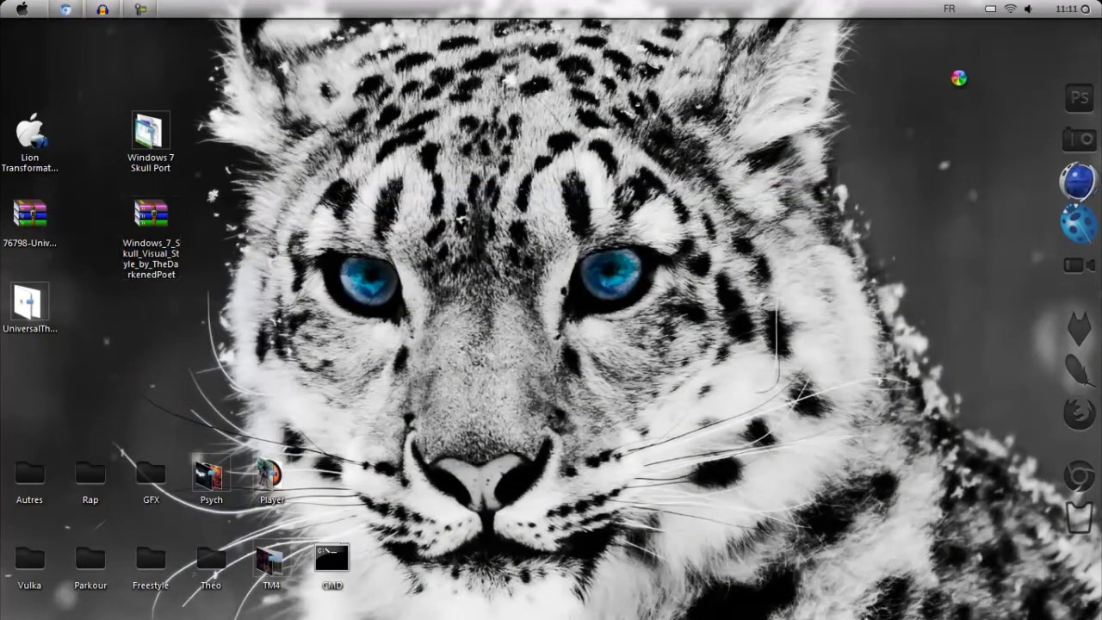
Step: Open the desktop personalization settings, look through the installed themes for the Skull theme, and close the window
right_click(959, 78)
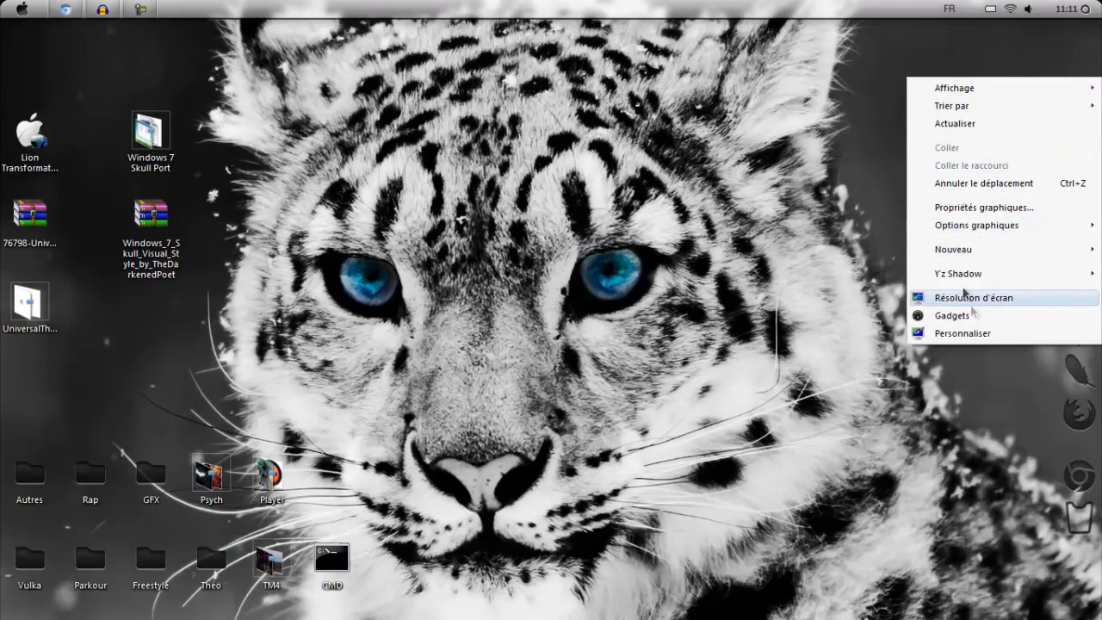
left_click(985, 338)
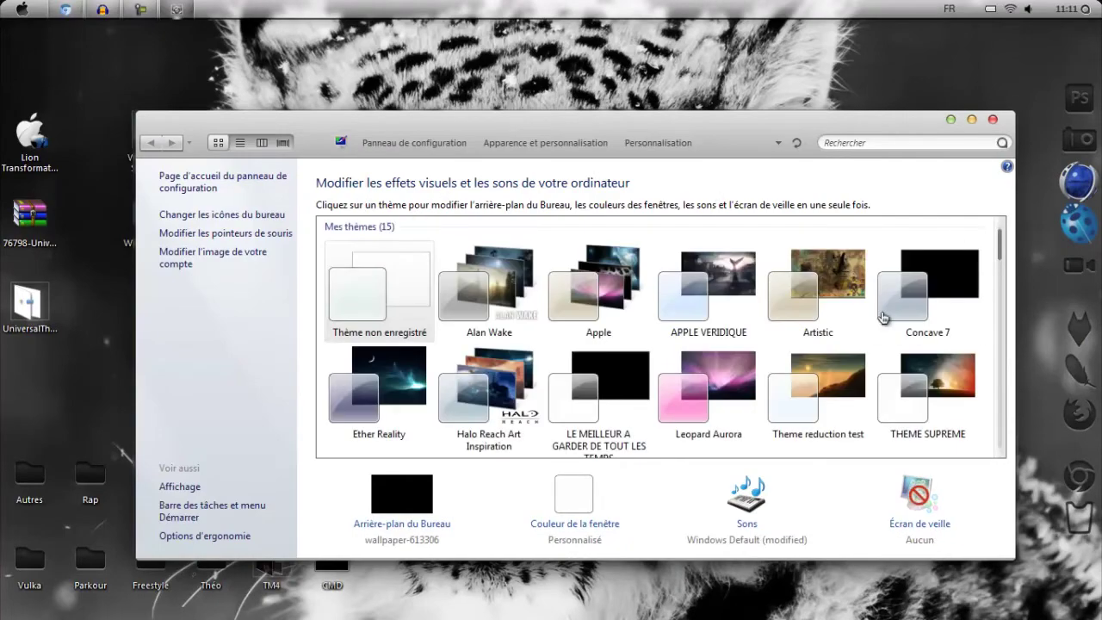
left_click_drag(1003, 242, 997, 301)
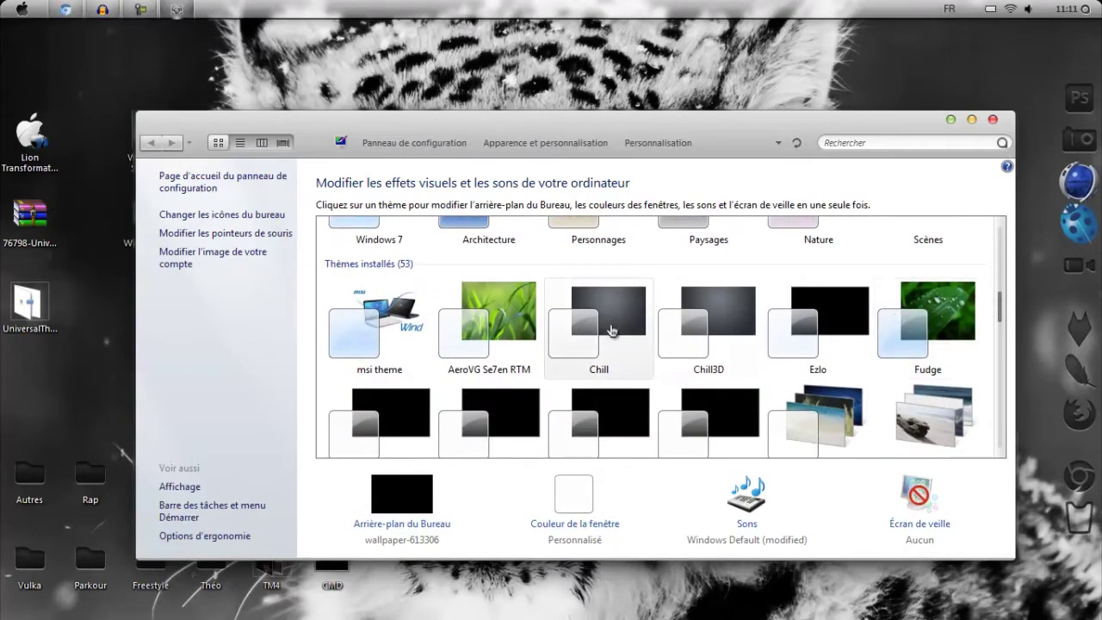
left_click_drag(998, 310, 1003, 421)
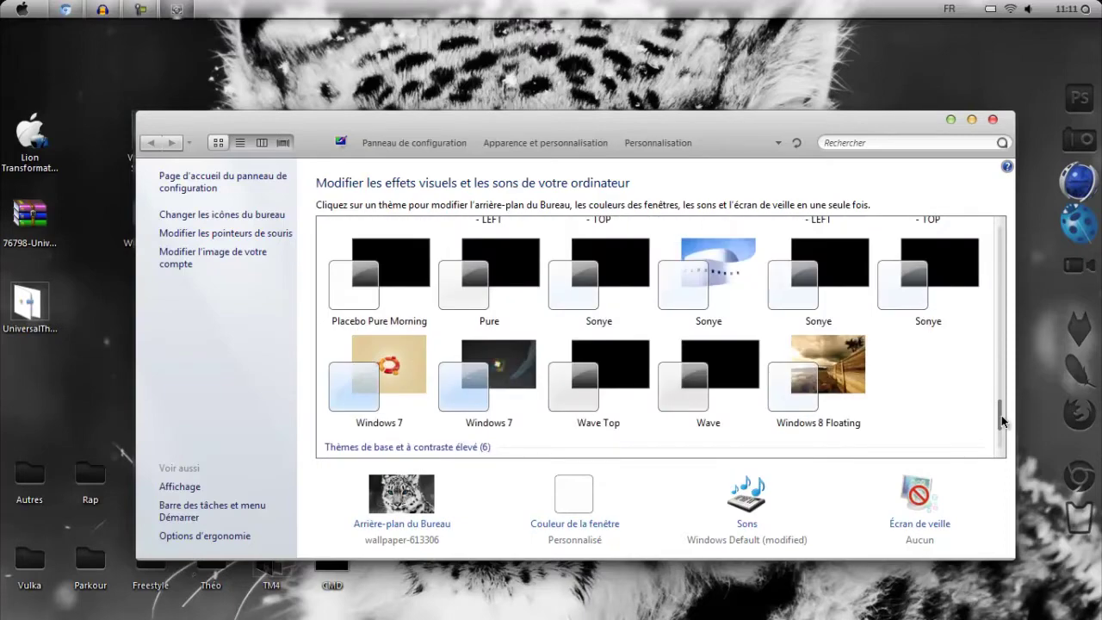
left_click_drag(1003, 421, 1035, 428)
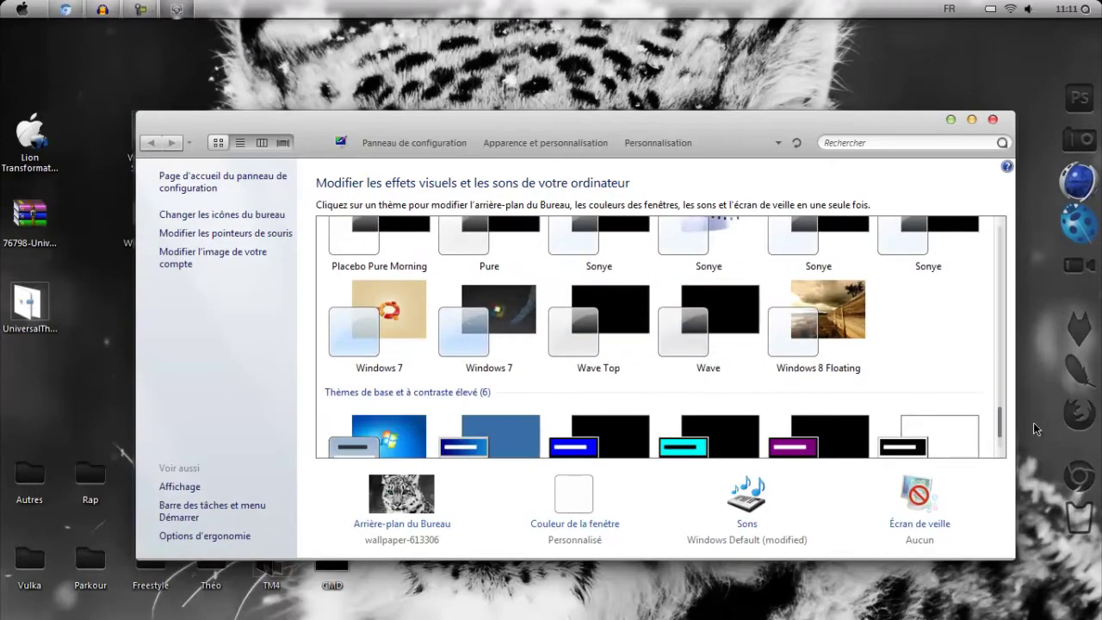
left_click_drag(1036, 428, 1063, 172)
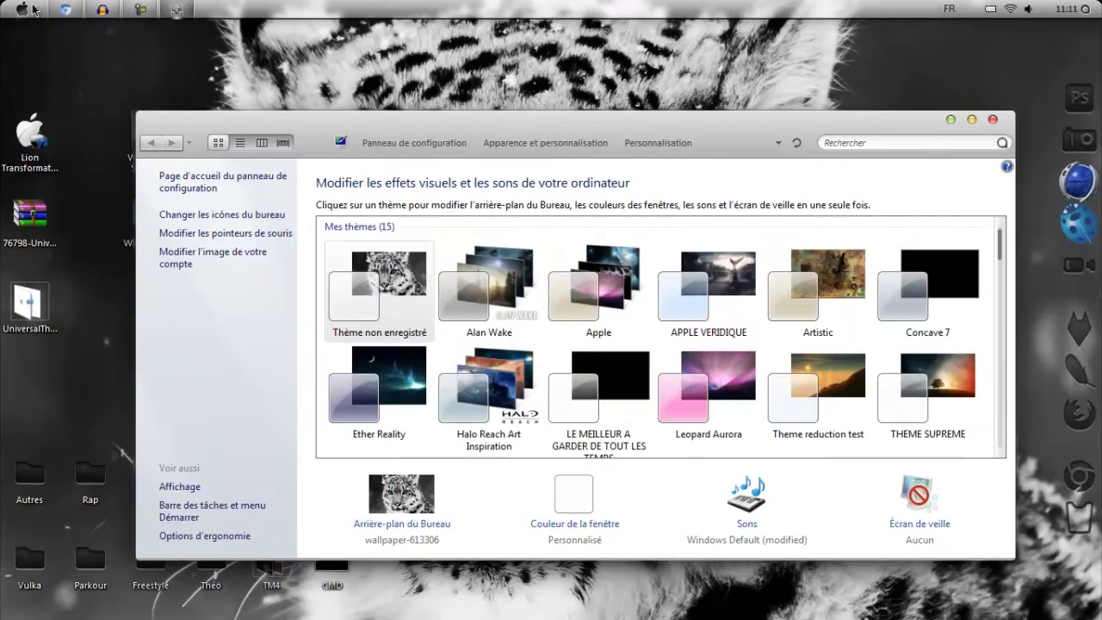
left_click_drag(892, 132, 1019, 239)
scroll(935, 313, "down", 10)
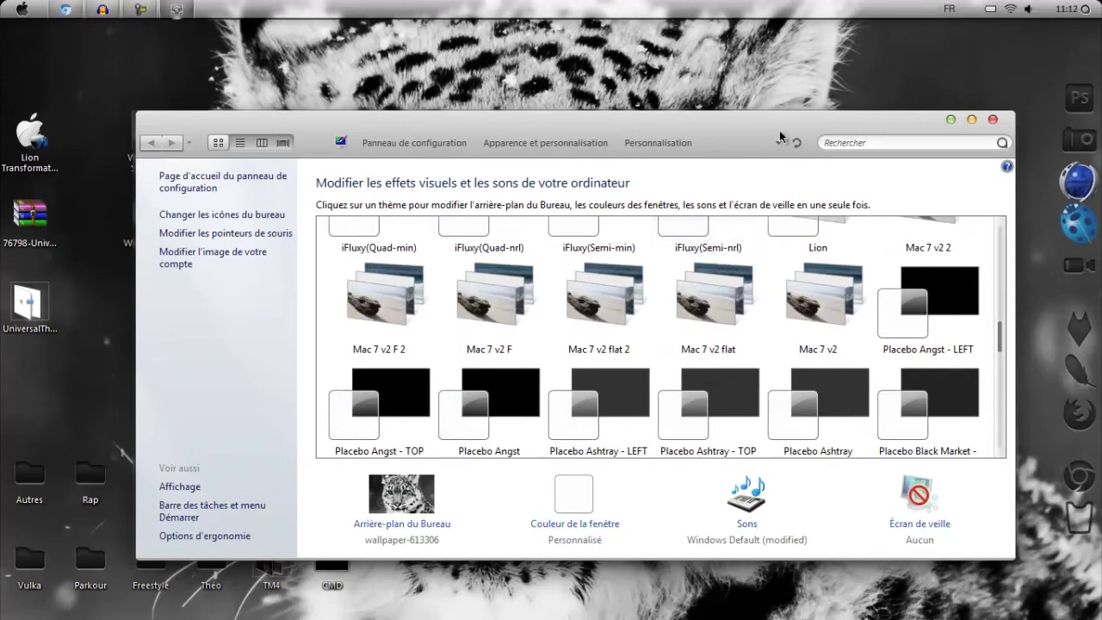
scroll(1006, 334, "down", 2)
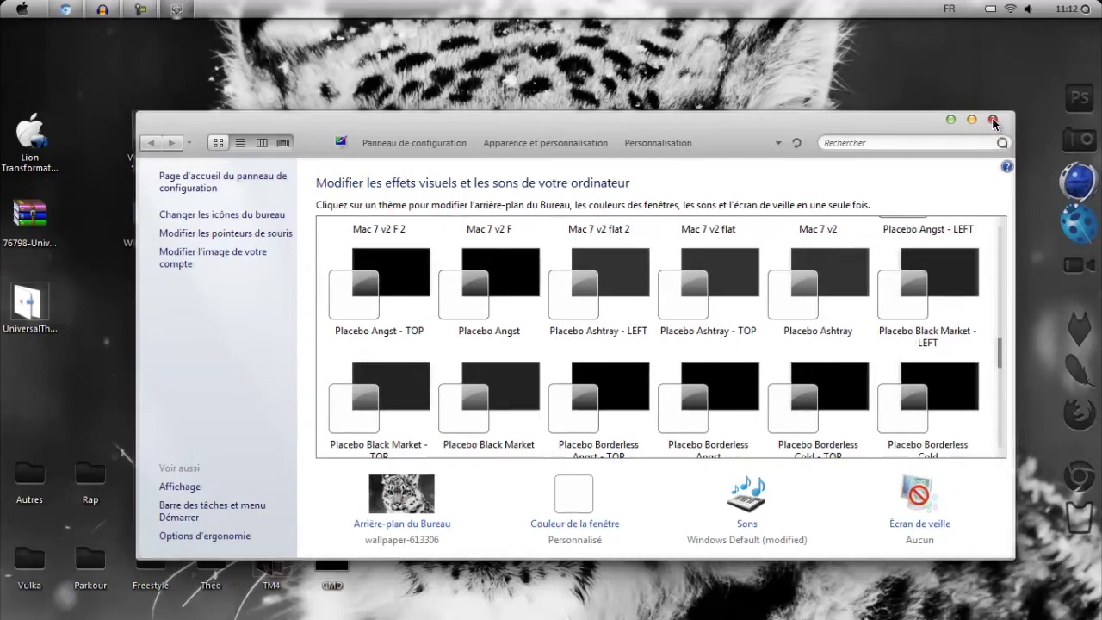
left_click(993, 123)
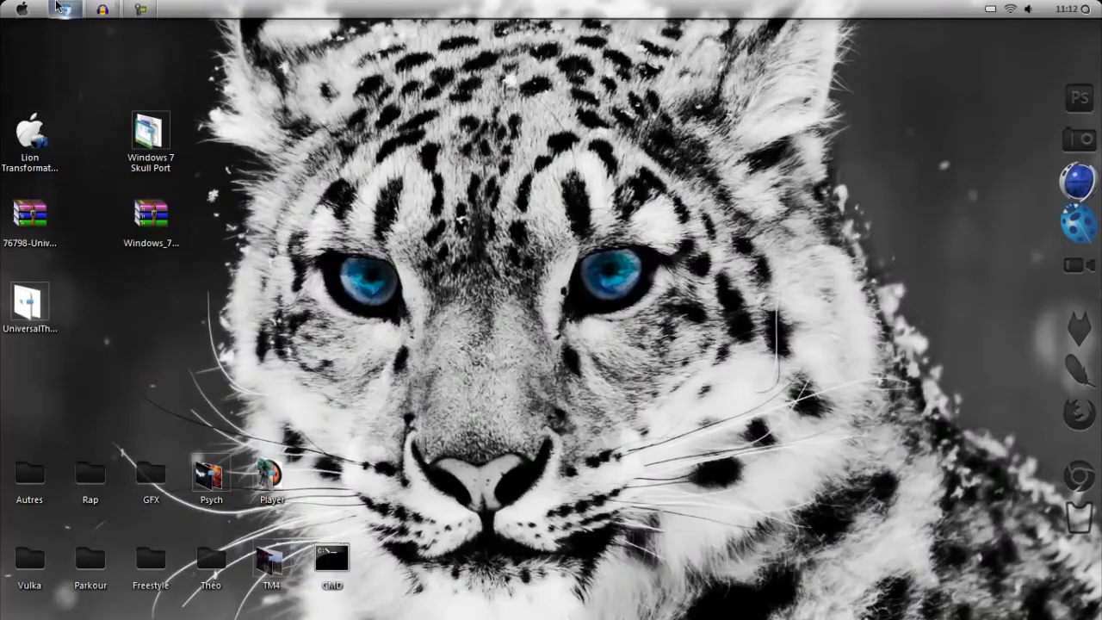
Step: Switch to Chrome and examine the featured security products on the ZoneAlarm home page
left_click(62, 8)
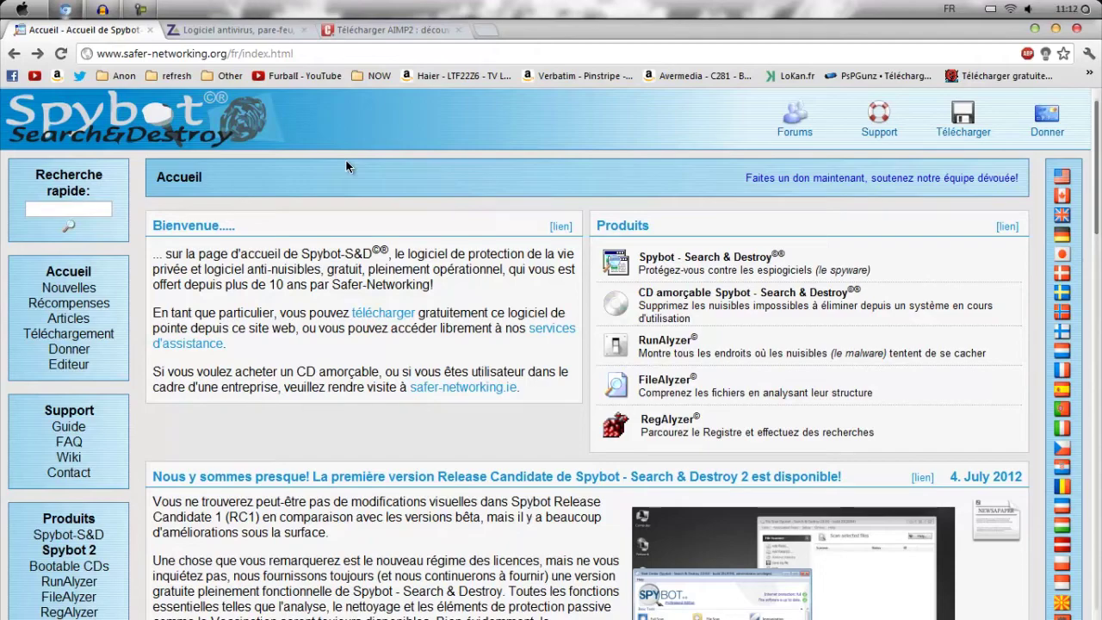
left_click(242, 32)
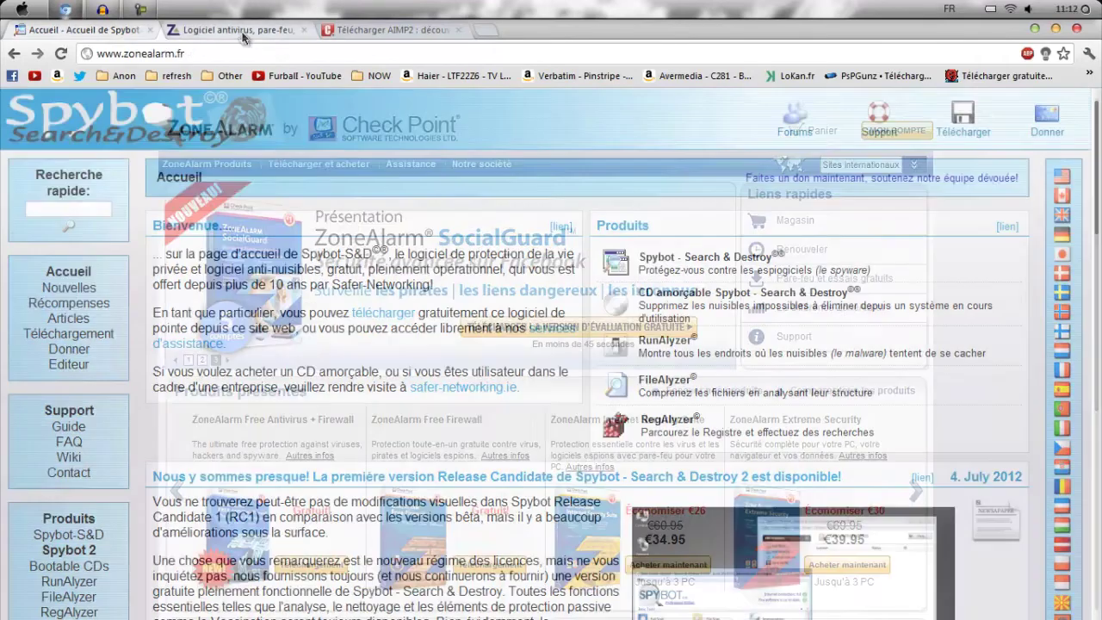
left_click(102, 8)
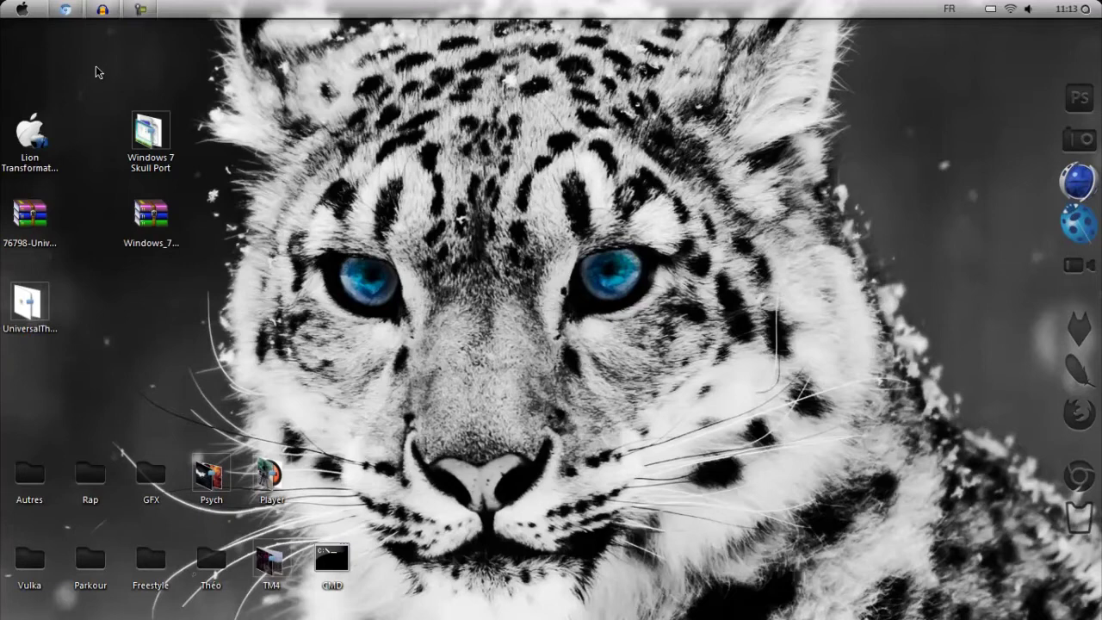
left_click(66, 9)
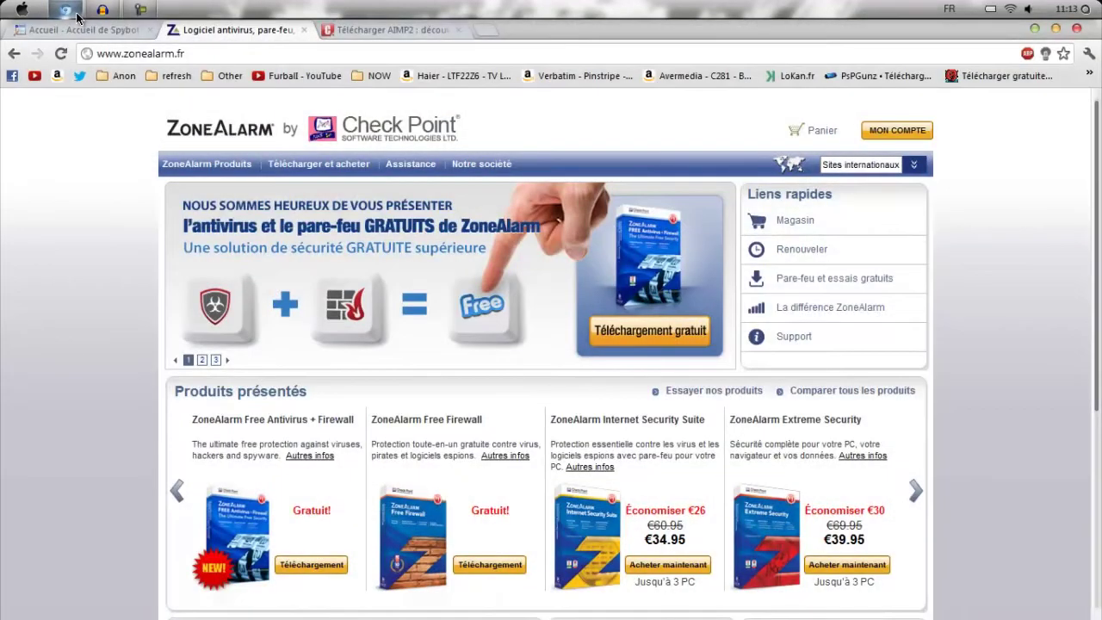
scroll(2, 178, "down", 2)
scroll(1, 178, "up", 2)
scroll(60, 284, "down", 3)
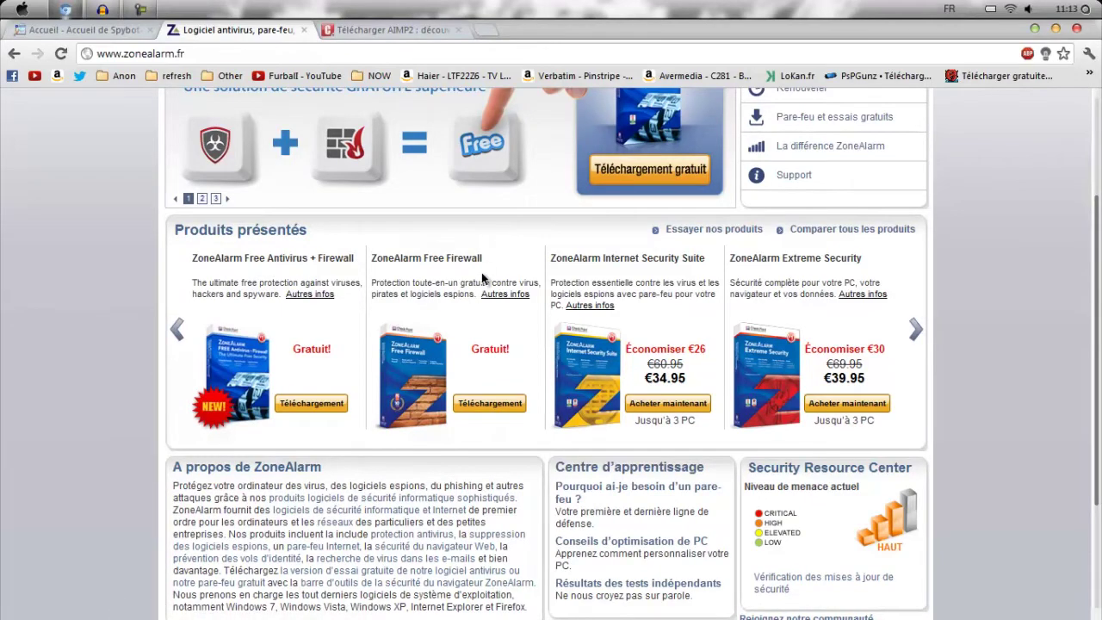
scroll(482, 272, "up", 3)
scroll(481, 272, "down", 3)
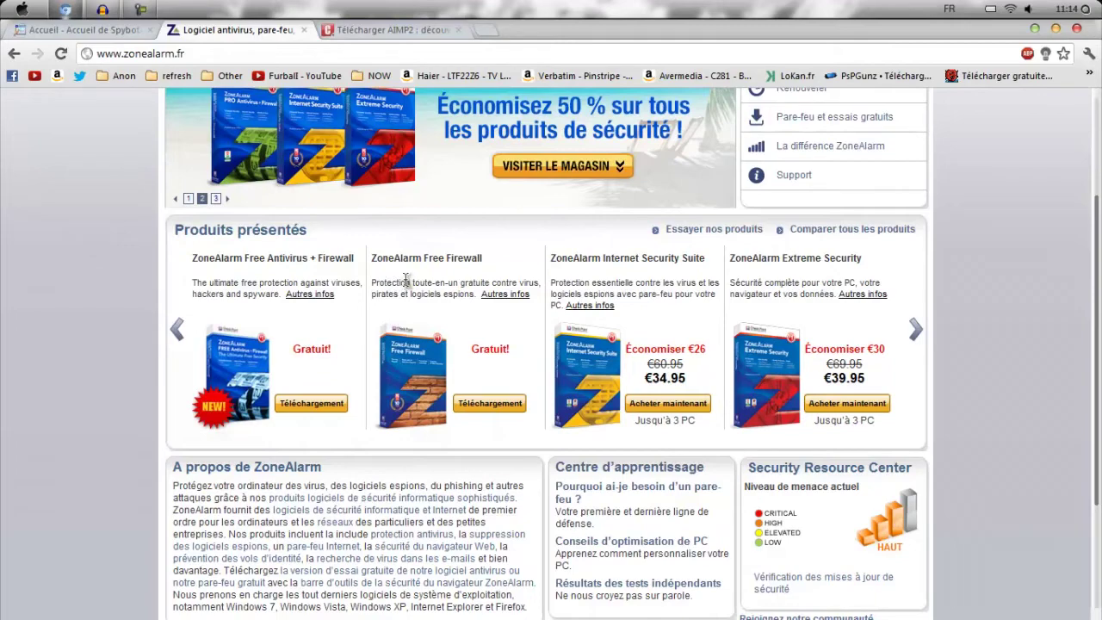
scroll(416, 348, "up", 3)
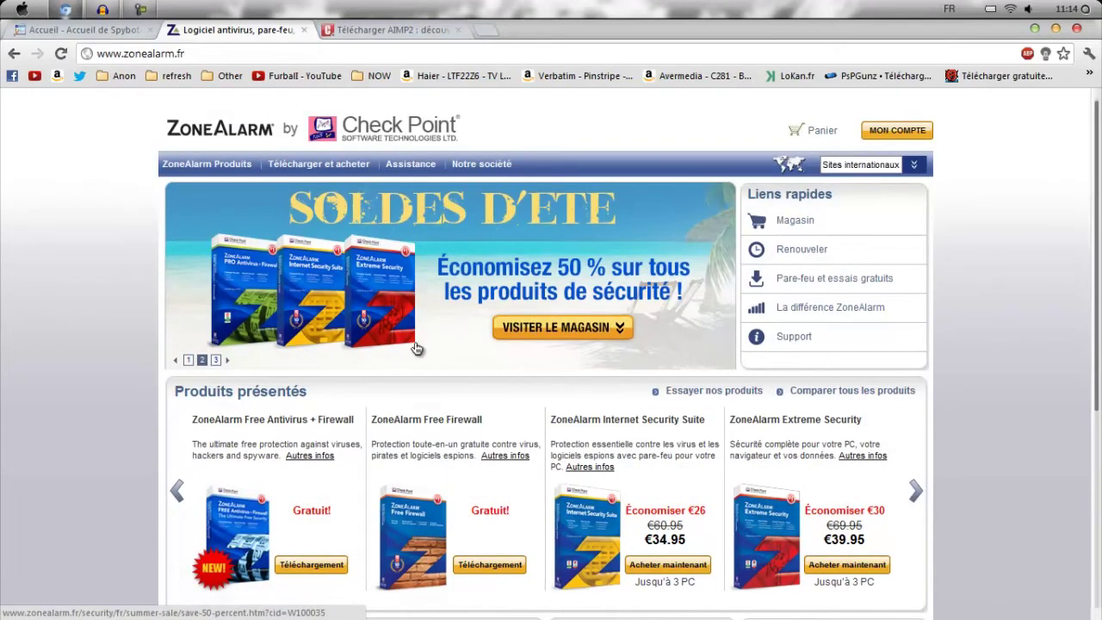
Step: Close the ZoneAlarm page and display the Spybot Search & Destroy home page
left_click(304, 31)
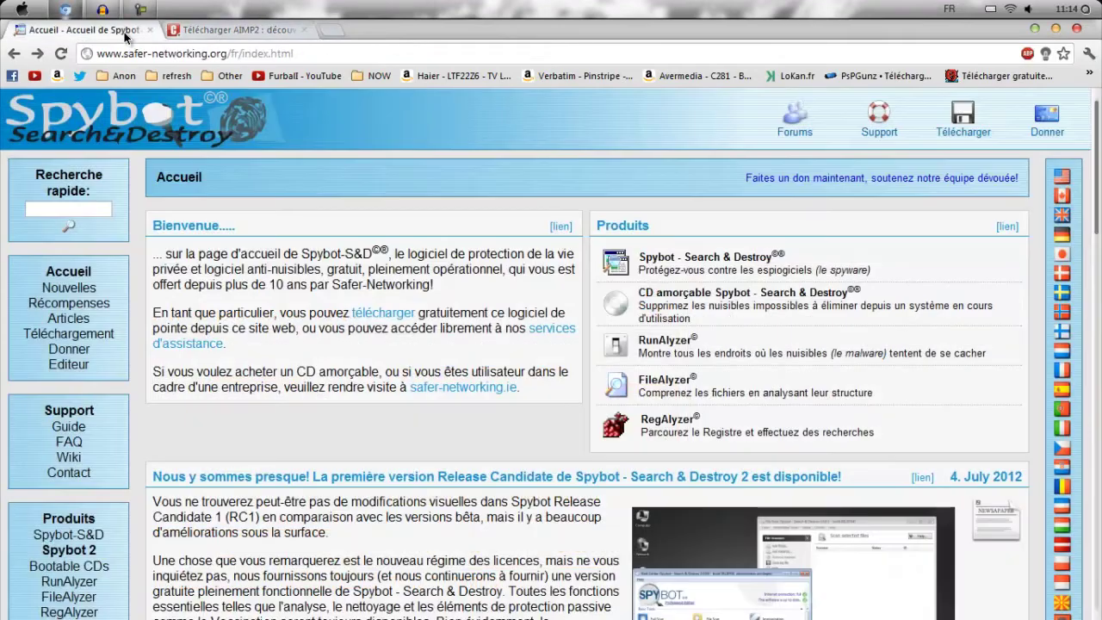
left_click(126, 31)
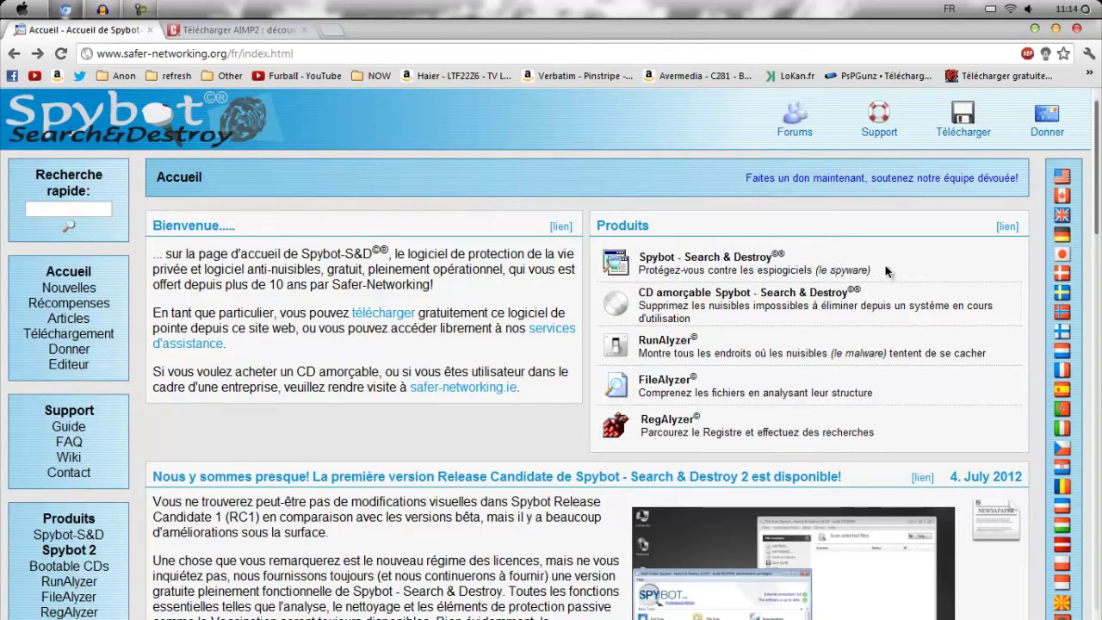
Step: Open the Spybot - Search & Destroy product page and examine its overview and download section
left_click(626, 274)
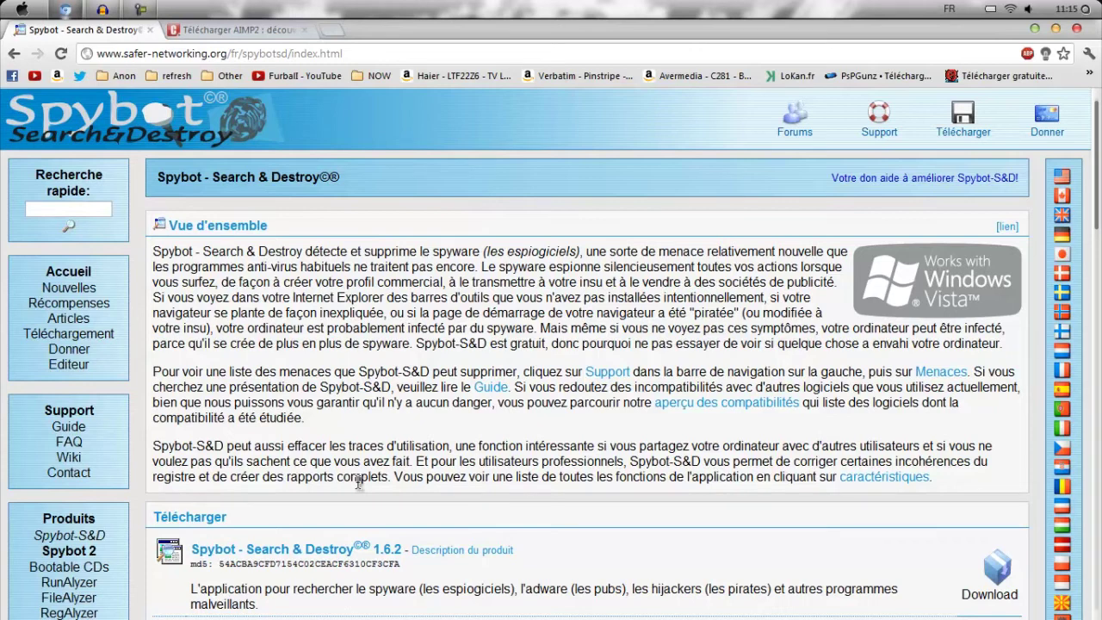
left_click_drag(289, 228, 169, 225)
left_click(340, 224)
scroll(358, 224, "down", 4)
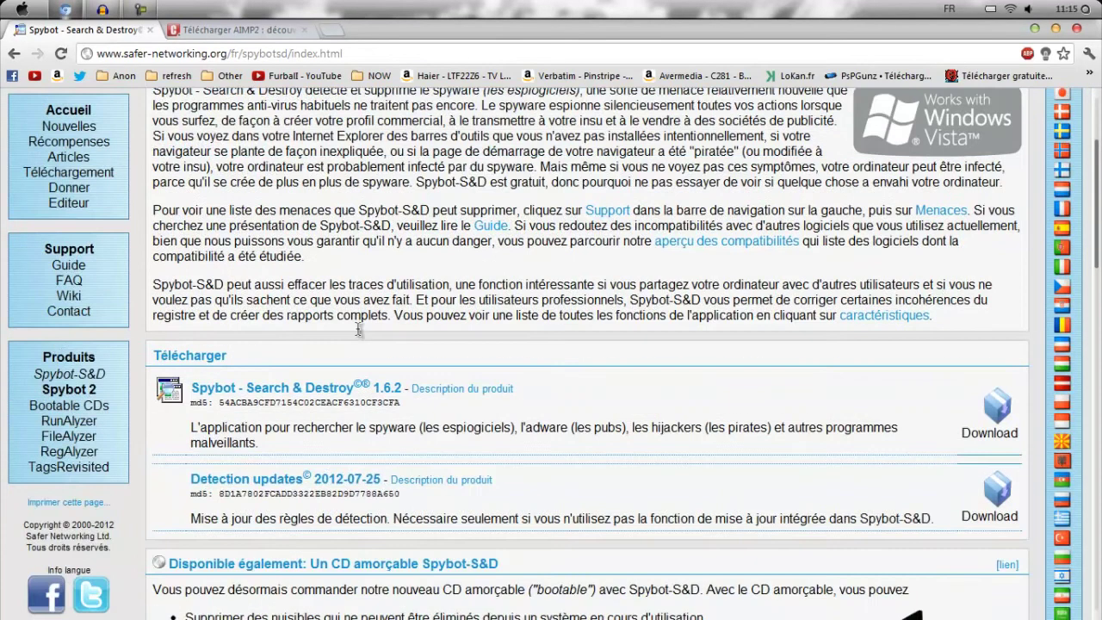
scroll(376, 201, "up", 4)
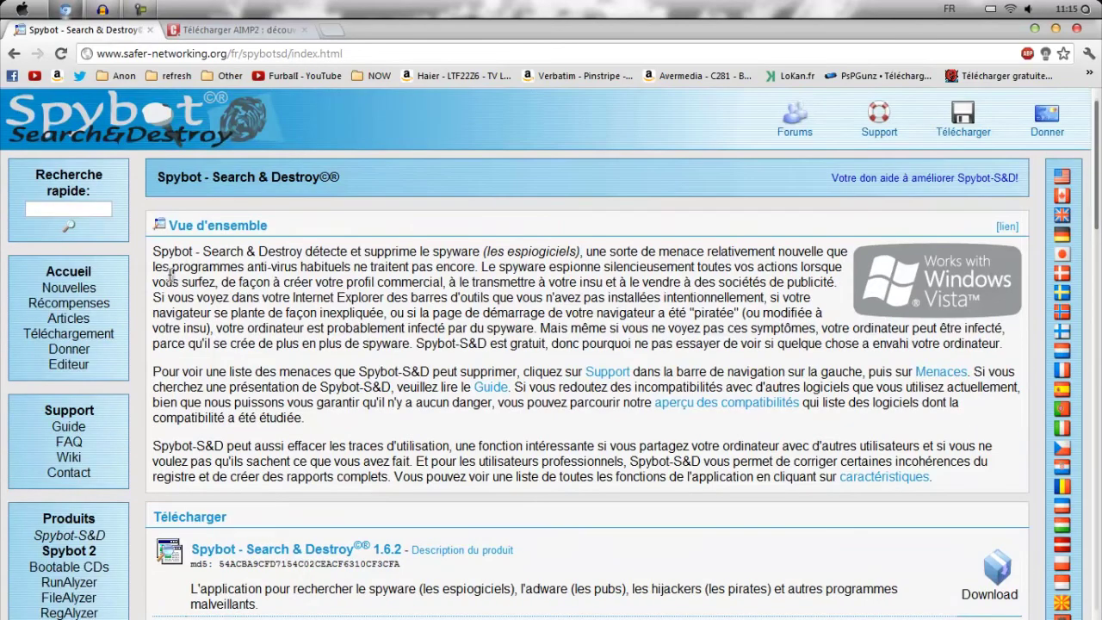
scroll(172, 279, "down", 4)
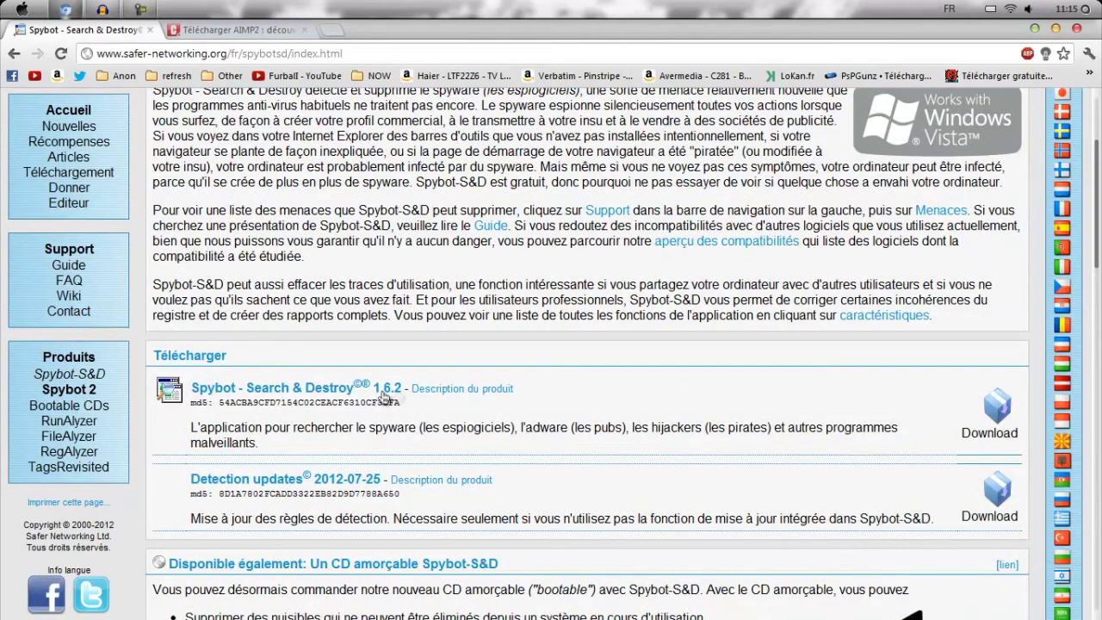
left_click(999, 417)
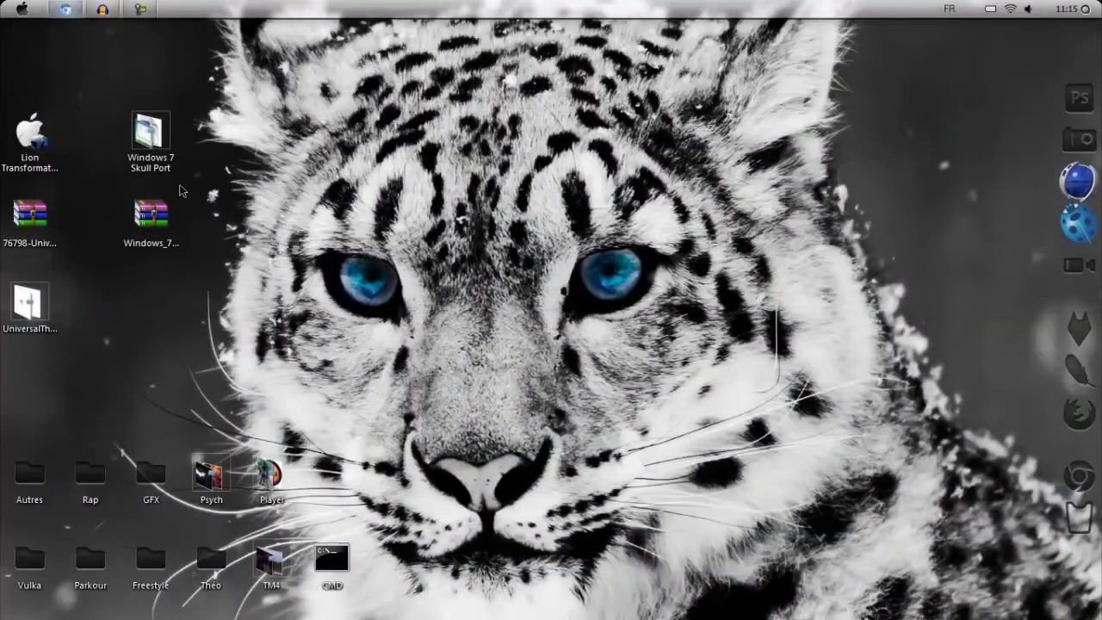
Step: Launch Spybot - Search & Destroy from its folder in the installed programs, view its main window, and close it
left_click(23, 8)
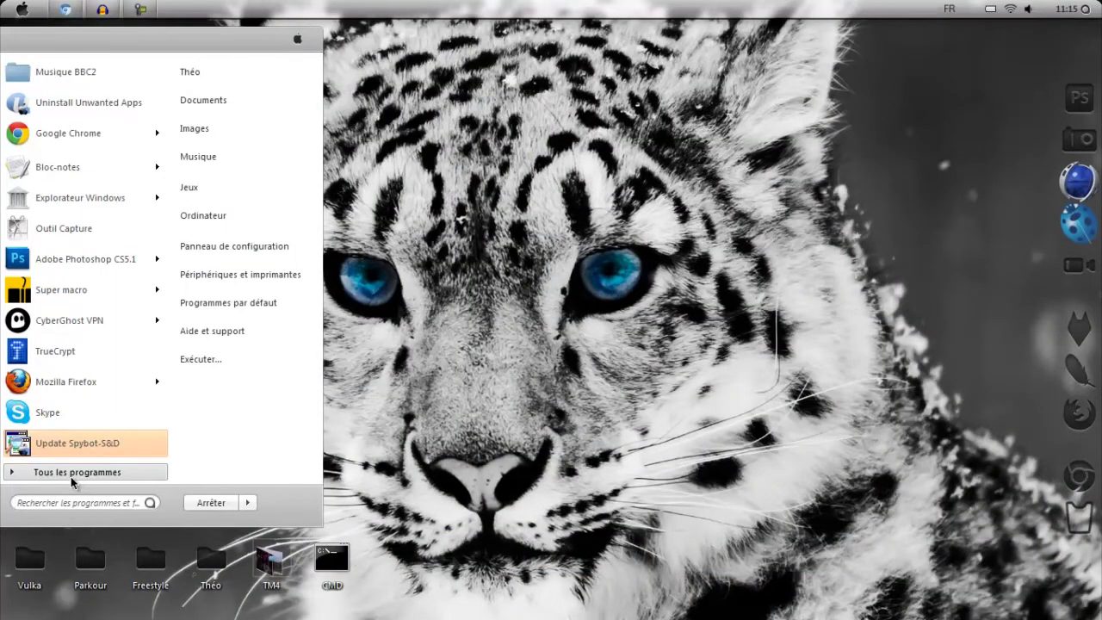
left_click(72, 473)
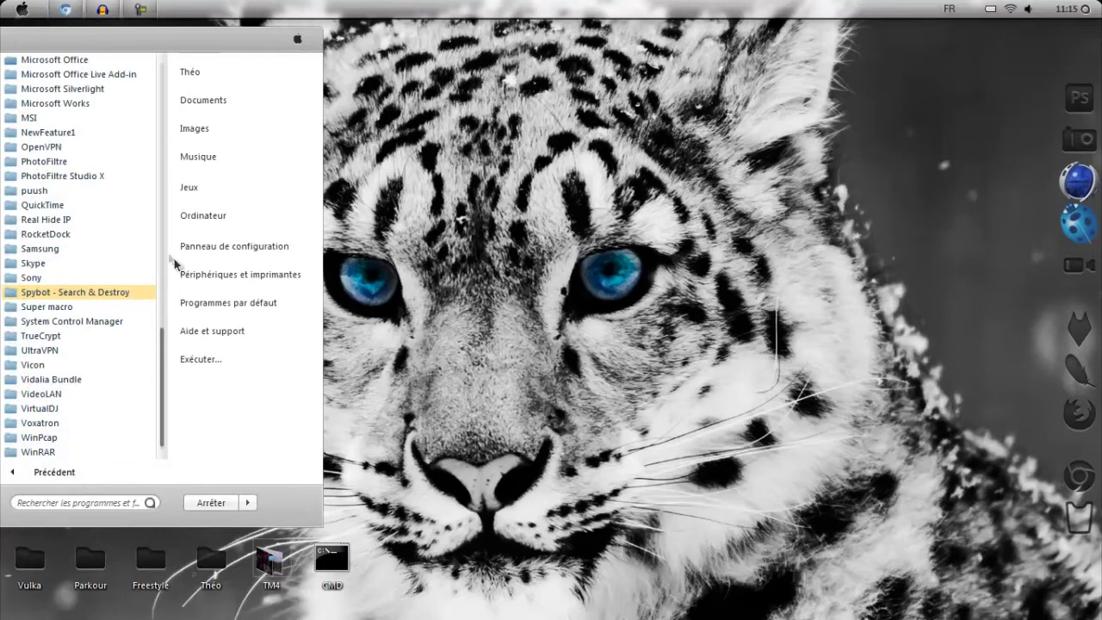
left_click(125, 294)
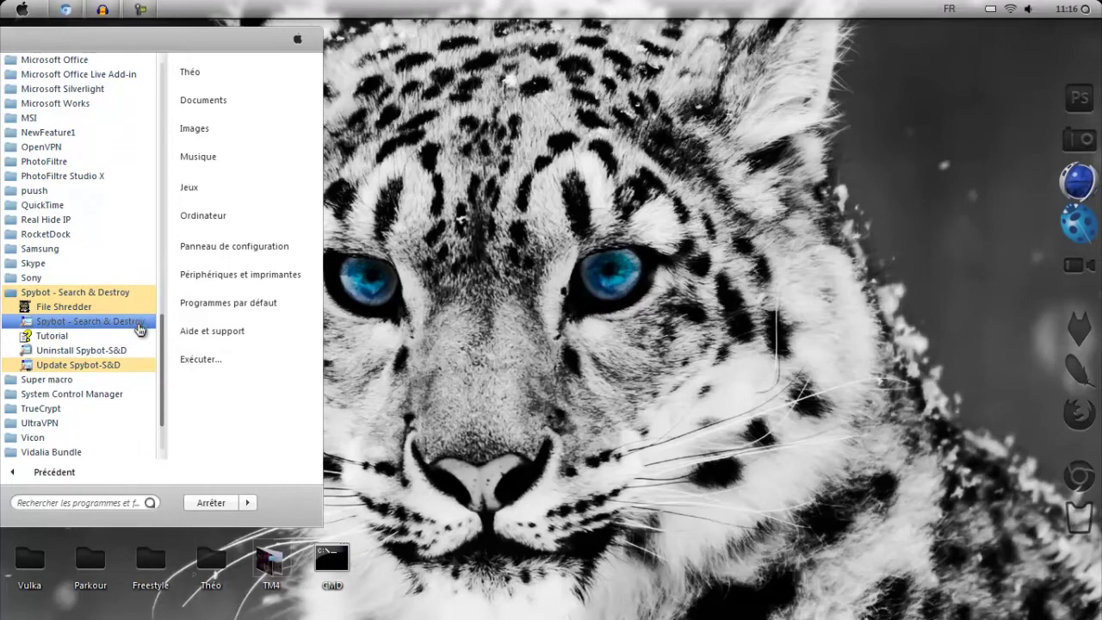
right_click(137, 329)
left_click(254, 294)
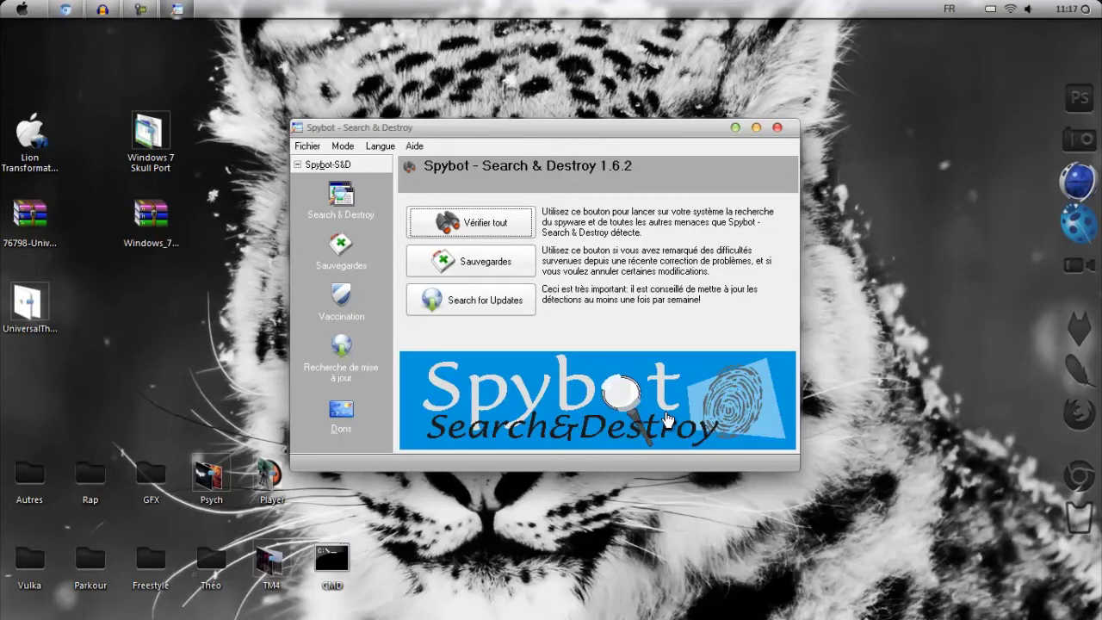
left_click(779, 130)
left_click(977, 10)
left_click(978, 11)
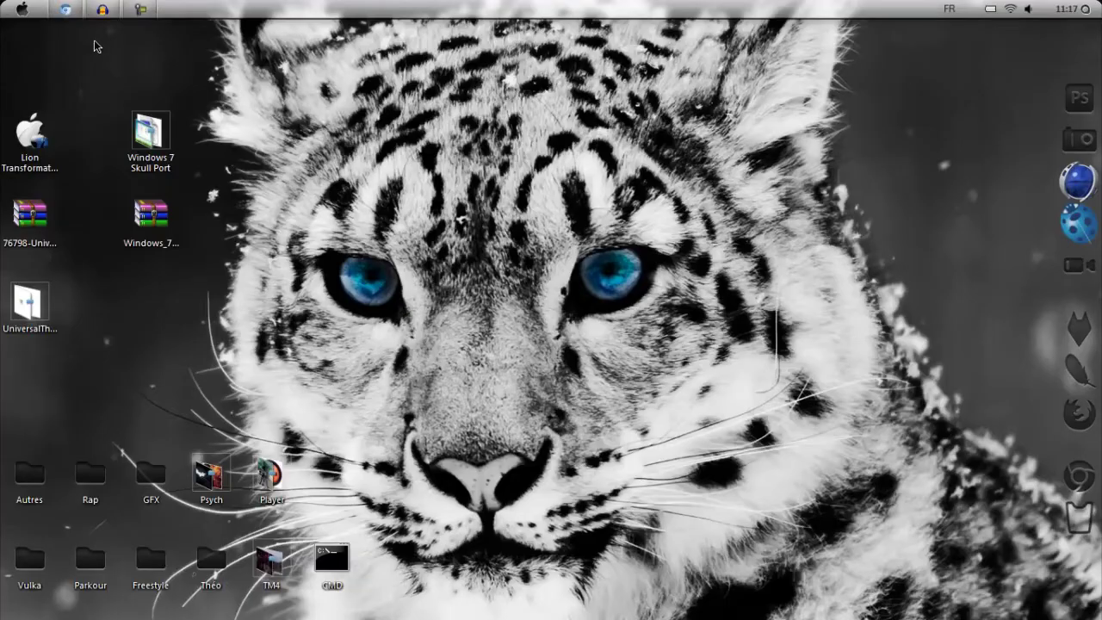
Step: Switch back to Chrome, close the Spybot page, and display the AIMP3 download page on Clubic
left_click(72, 19)
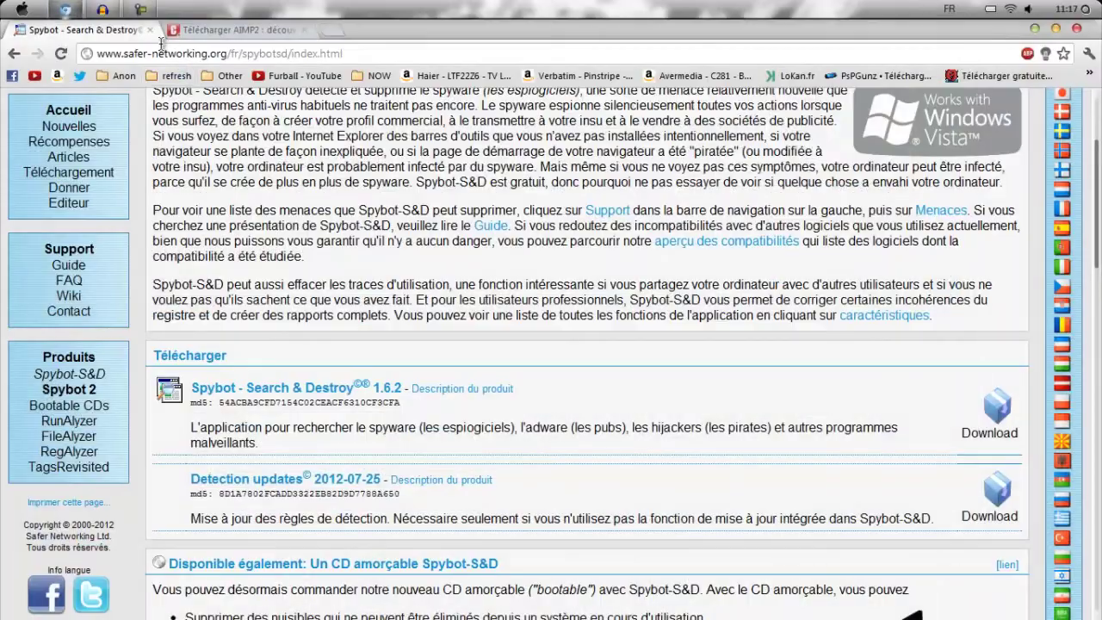
left_click(153, 32)
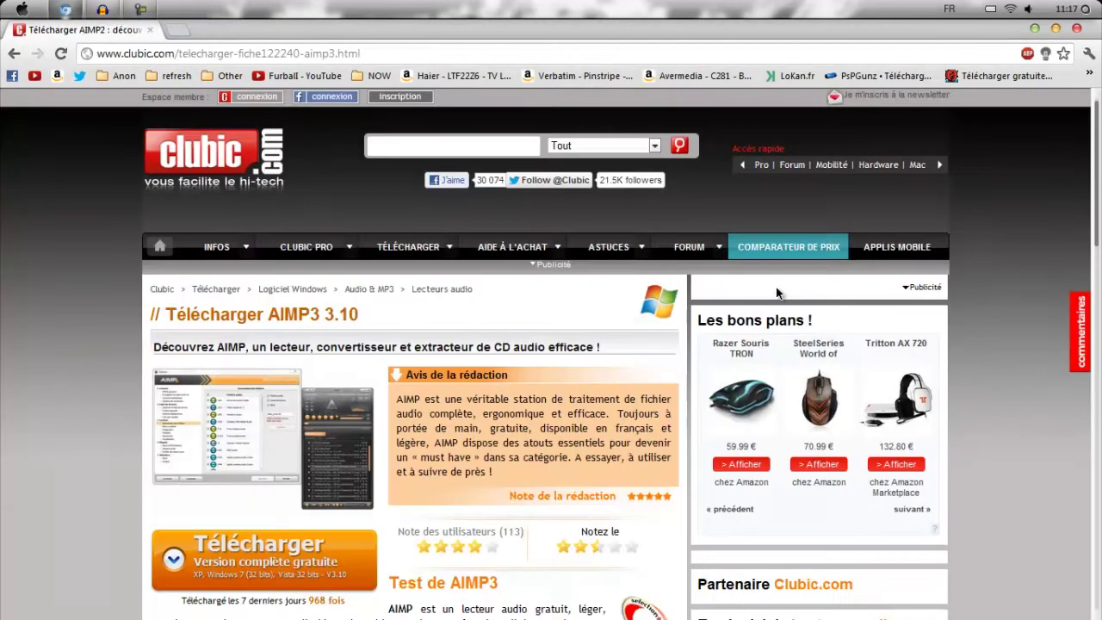
scroll(776, 287, "down", 3)
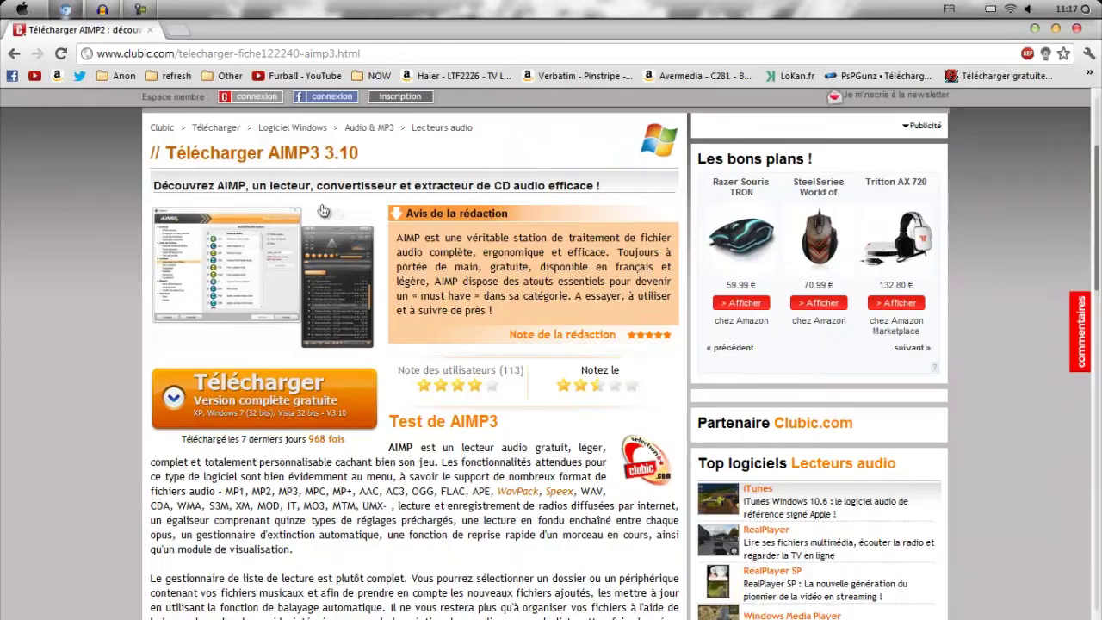
left_click(62, 7)
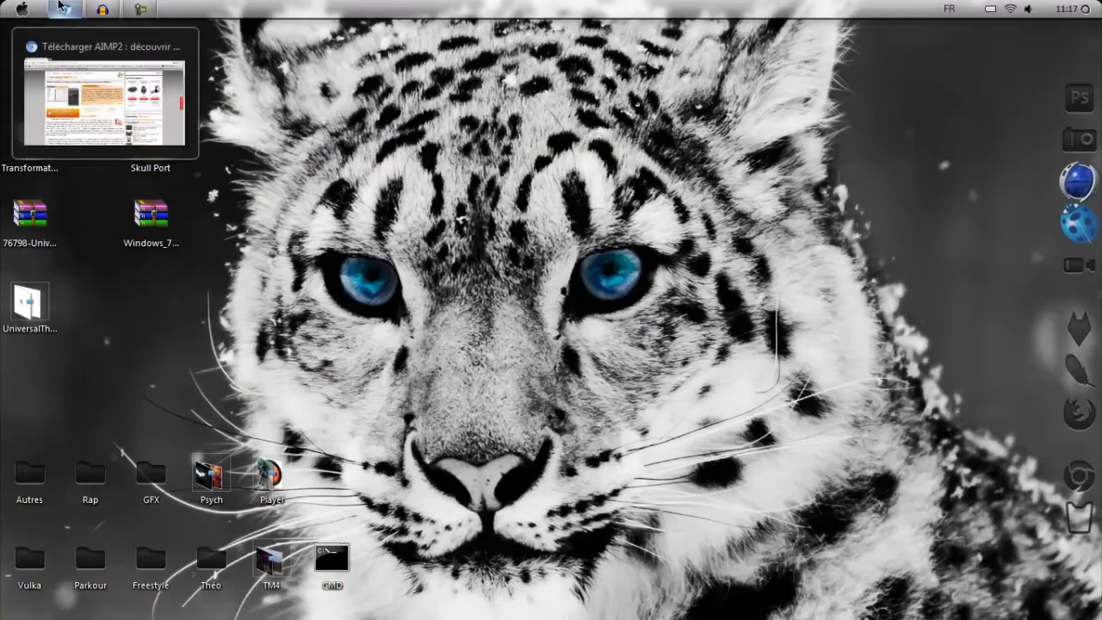
double_click(278, 475)
left_click(923, 110)
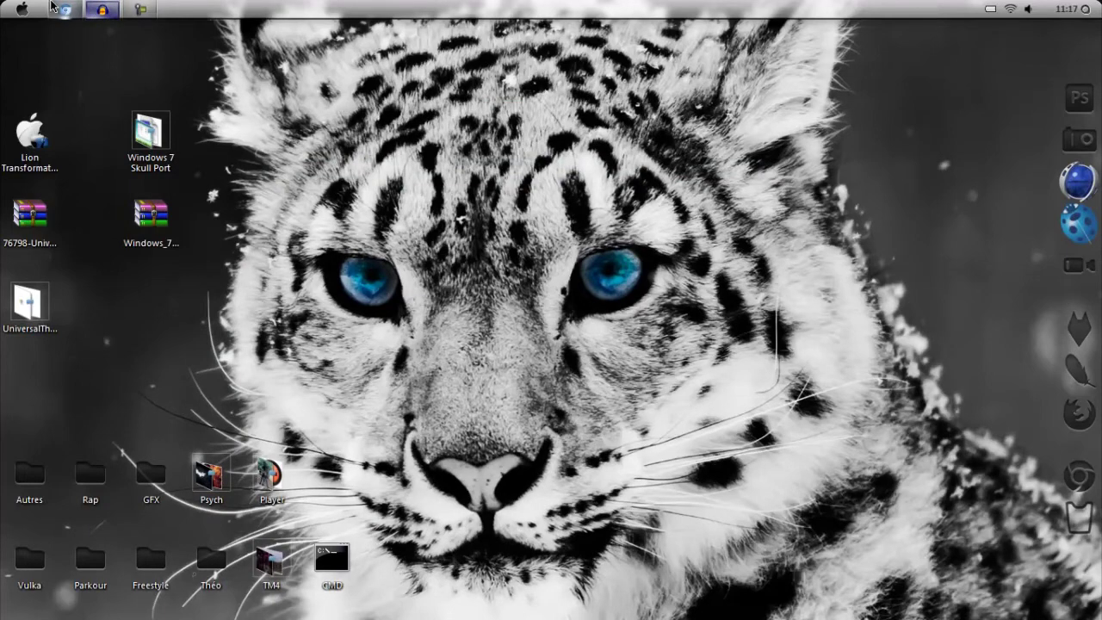
mouse_move(65, 11)
left_click(215, 130)
Step: Examine the AIMP3 3.10 title and the list of supported audio formats on the Clubic page
left_click_drag(361, 153, 279, 153)
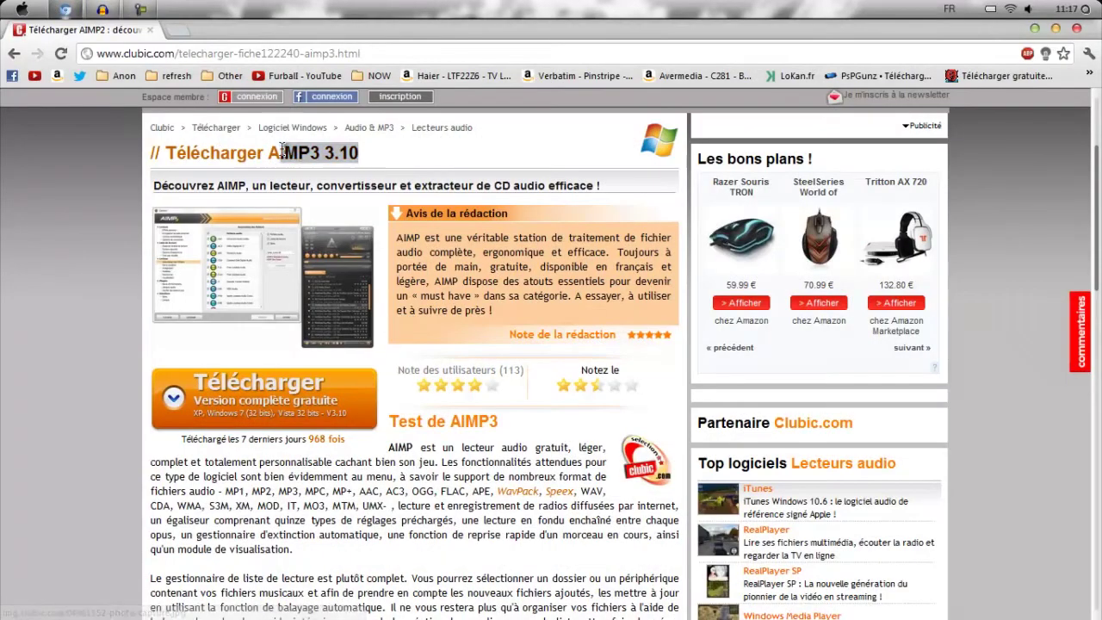
left_click(460, 157)
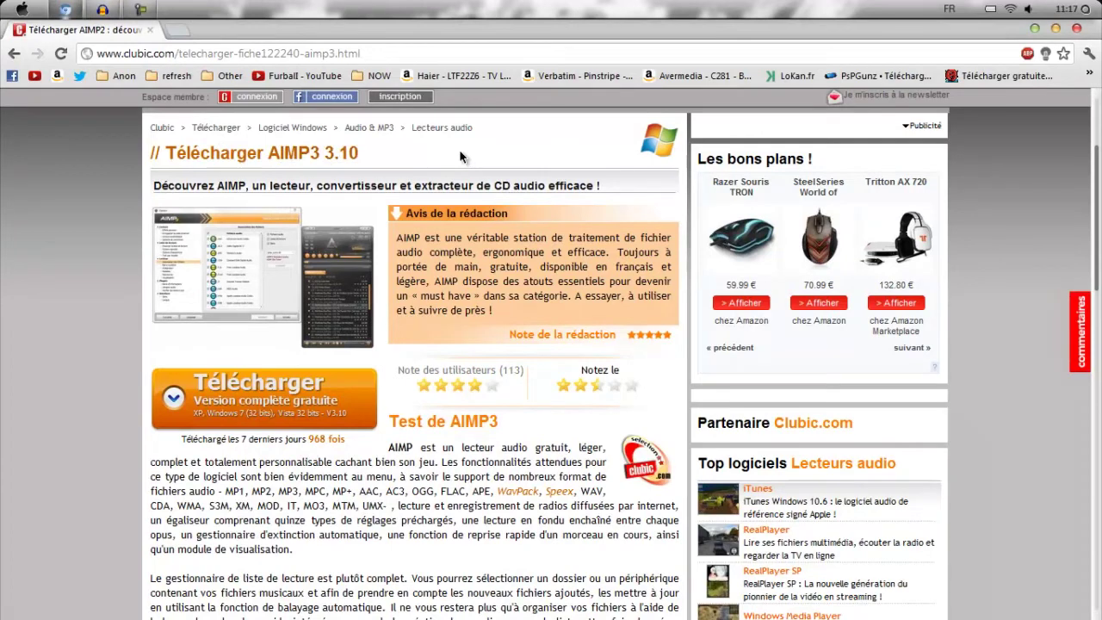
left_click_drag(160, 511, 492, 498)
left_click(492, 498)
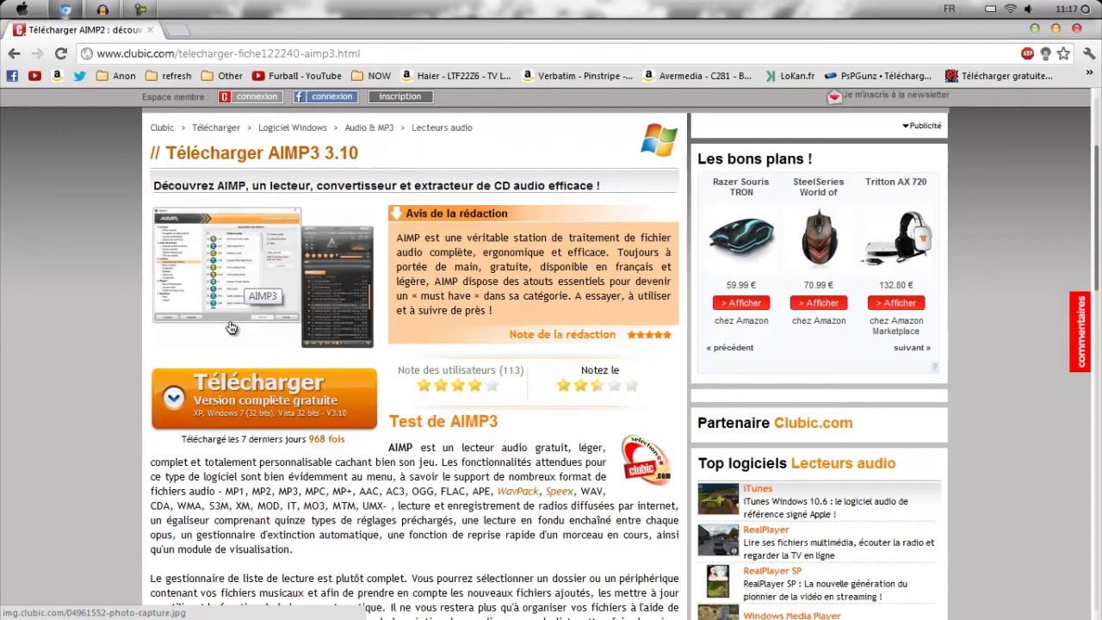
Step: Play the Quake Unreal Tournament sounds track from the desktop's Player folder in AIMP, and bring up the full player window
left_click(65, 9)
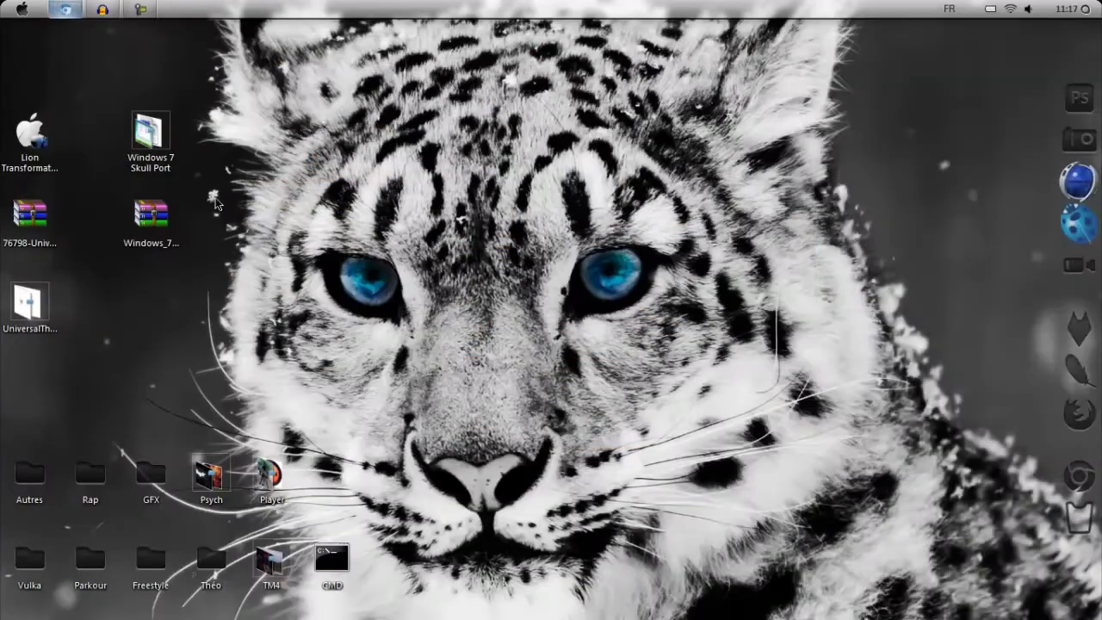
double_click(274, 485)
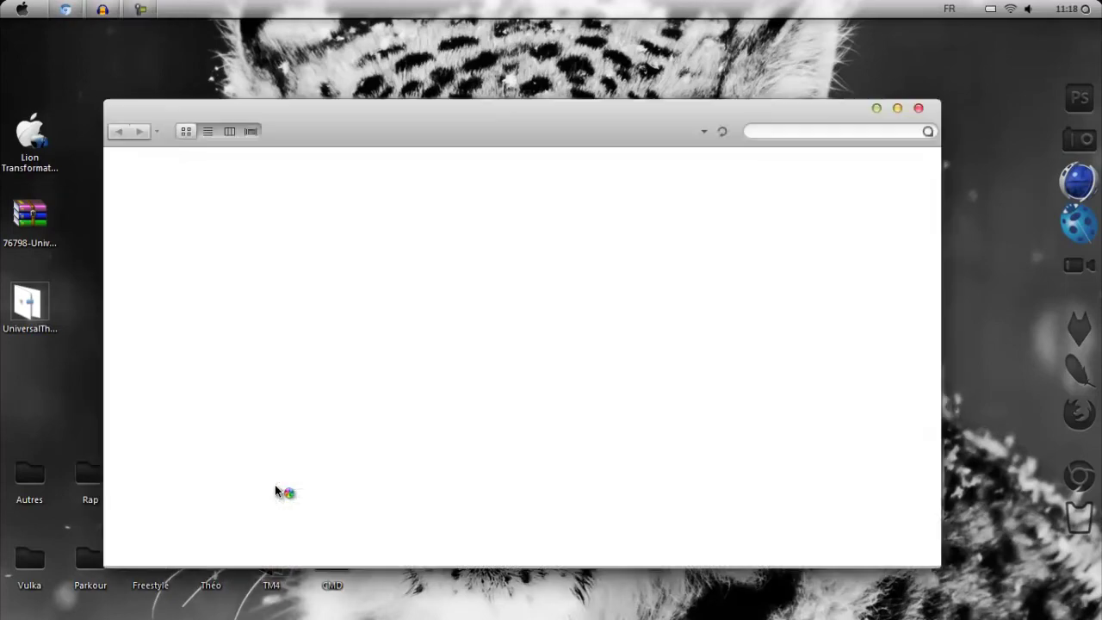
left_click(457, 447)
left_click(918, 108)
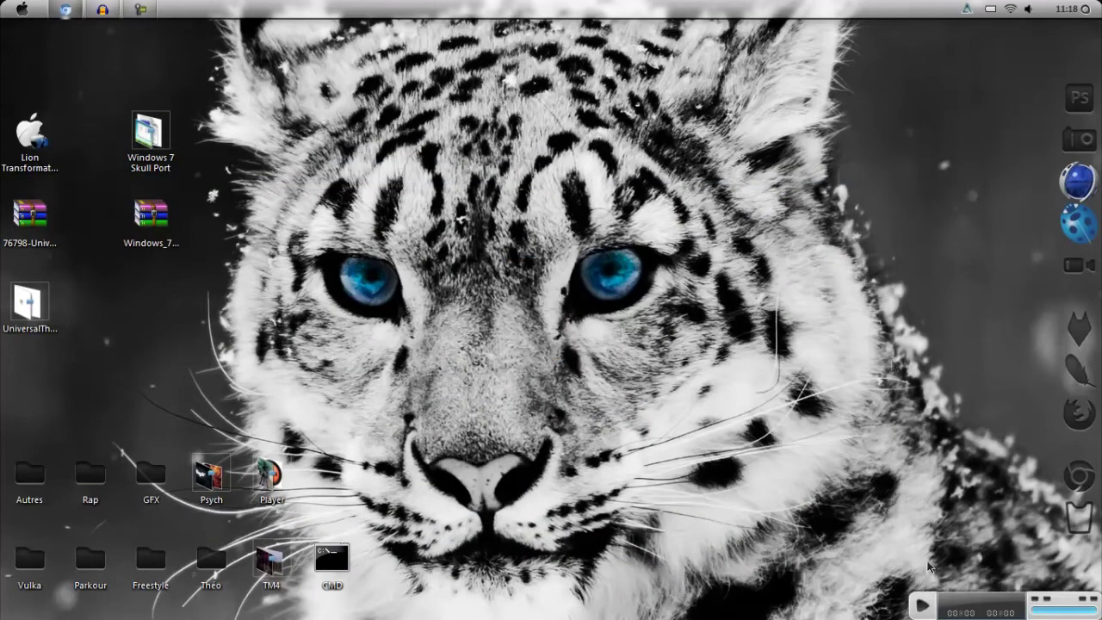
right_click(966, 10)
left_click(973, 23)
mouse_move(669, 101)
left_mouse_down()
mouse_move(659, 151)
mouse_move(659, 112)
left_mouse_up()
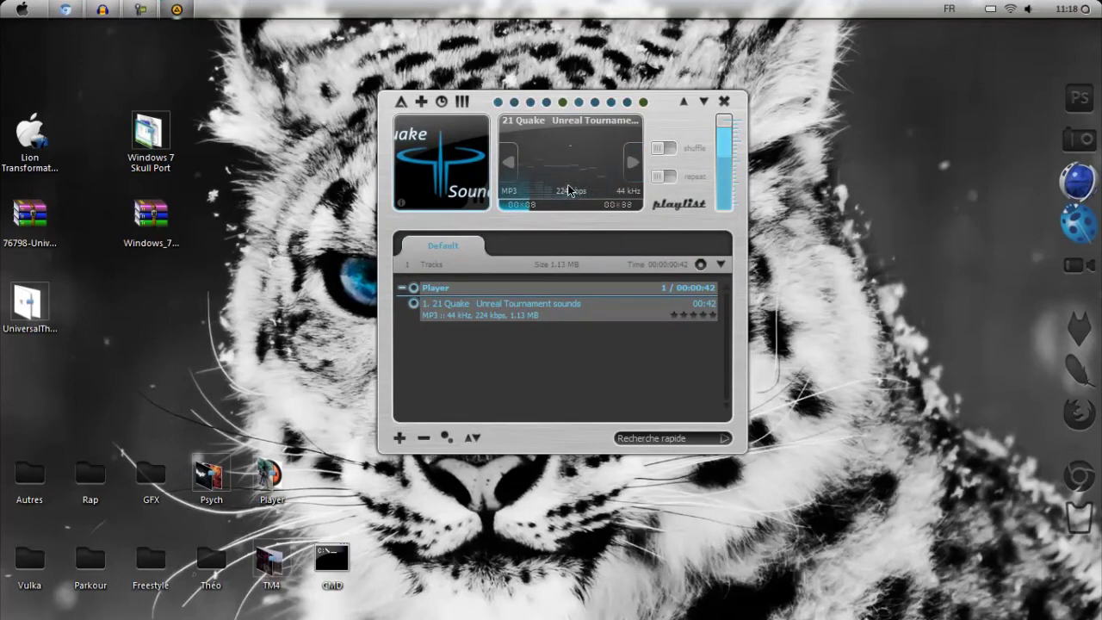
Step: Apply the beats by dr. dre skin to the AIMP player, reposition its window, and close the player
mouse_move(599, 195)
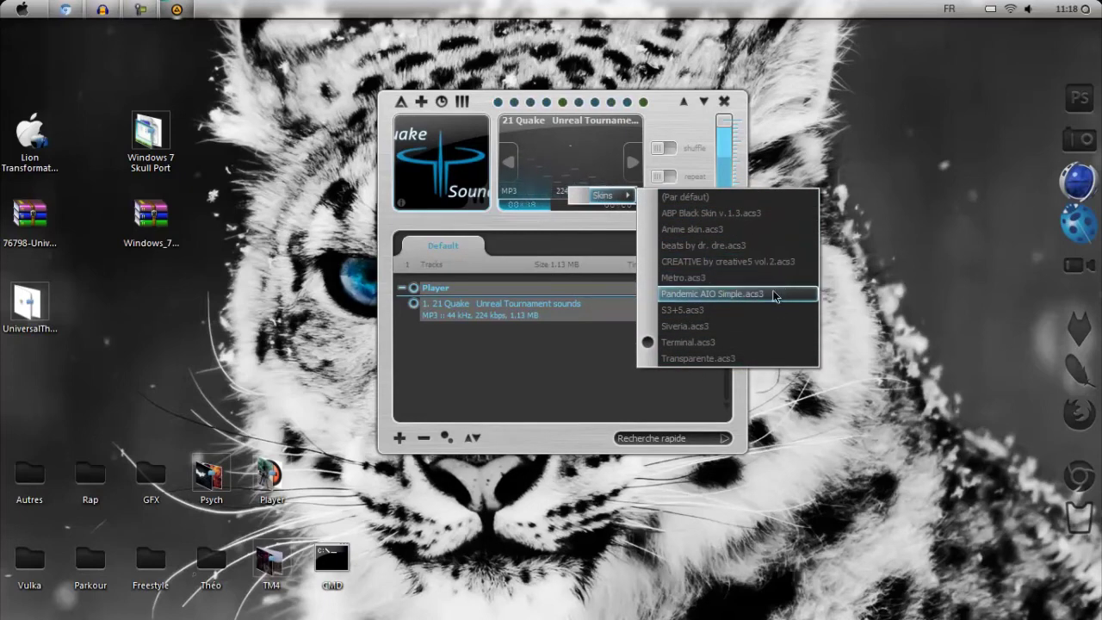
left_click(725, 263)
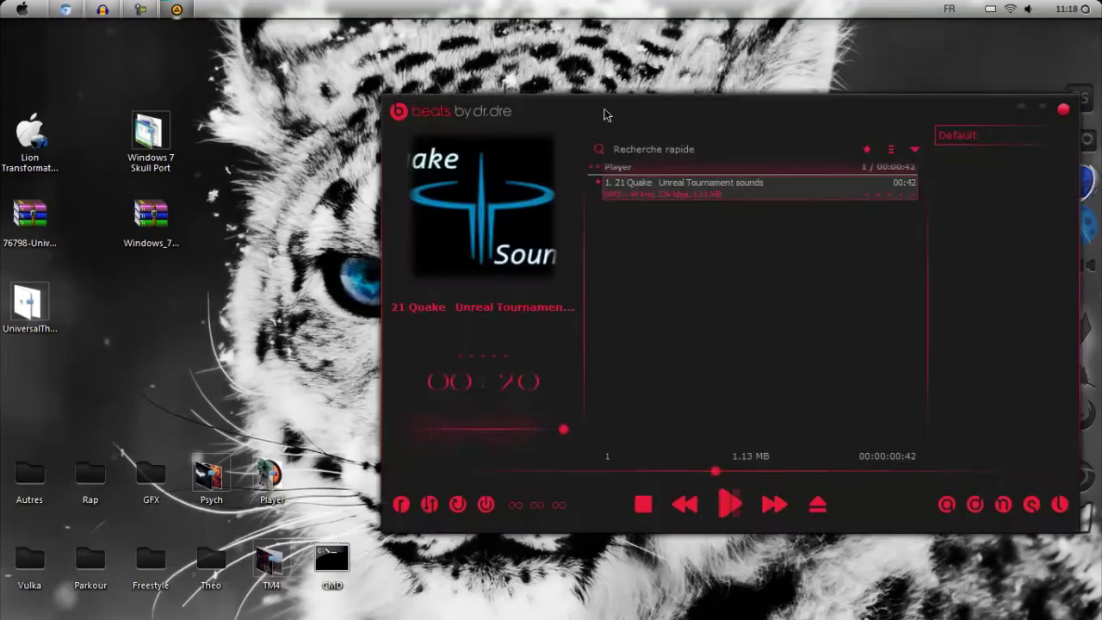
left_click_drag(604, 114, 499, 94)
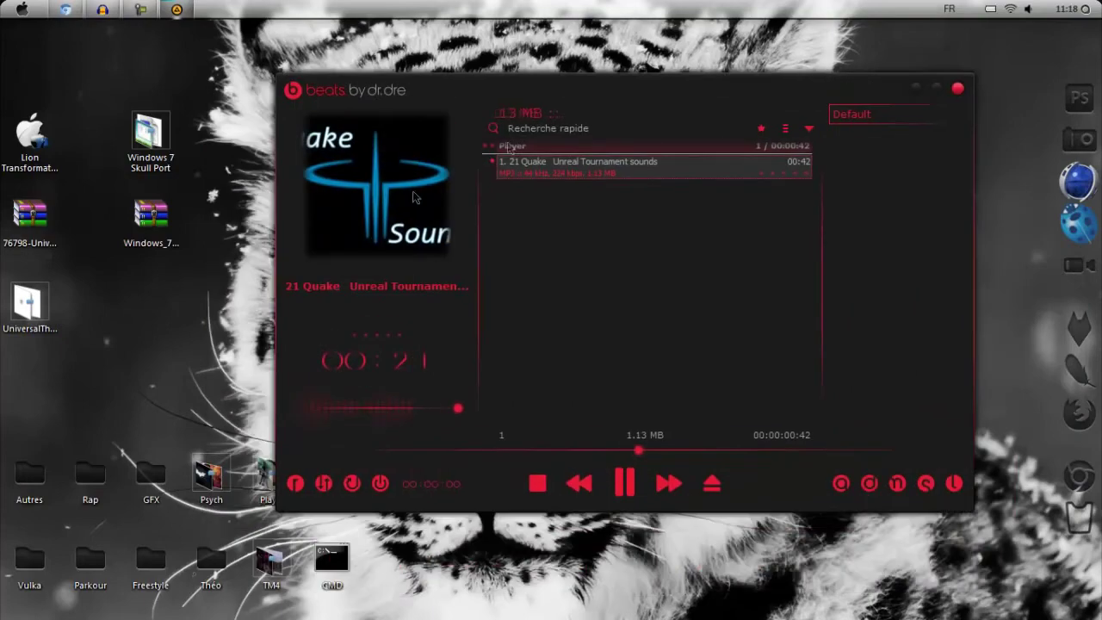
left_click(957, 88)
left_click(1027, 9)
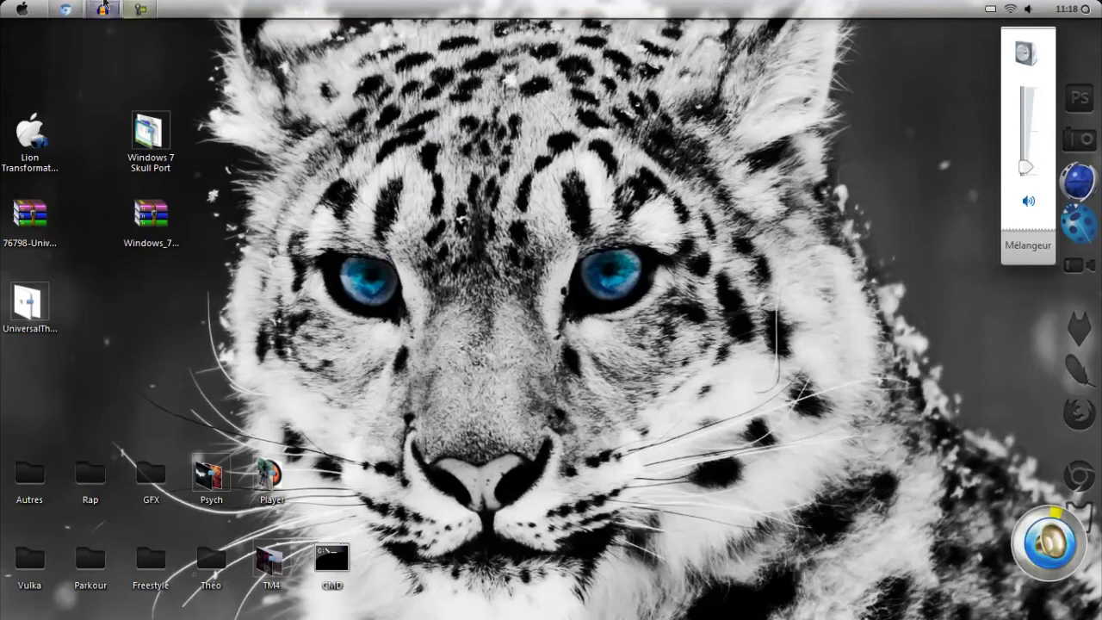
Step: Return to the AIMP3 page in Chrome and close the browser window
mouse_move(83, 7)
left_click(103, 102)
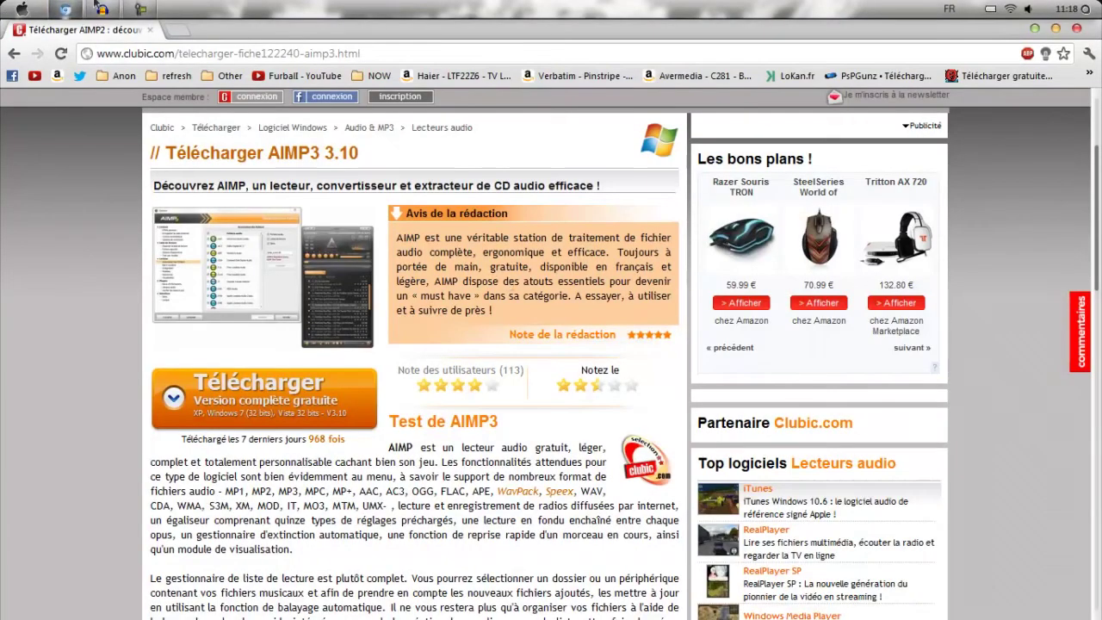
left_click(138, 7)
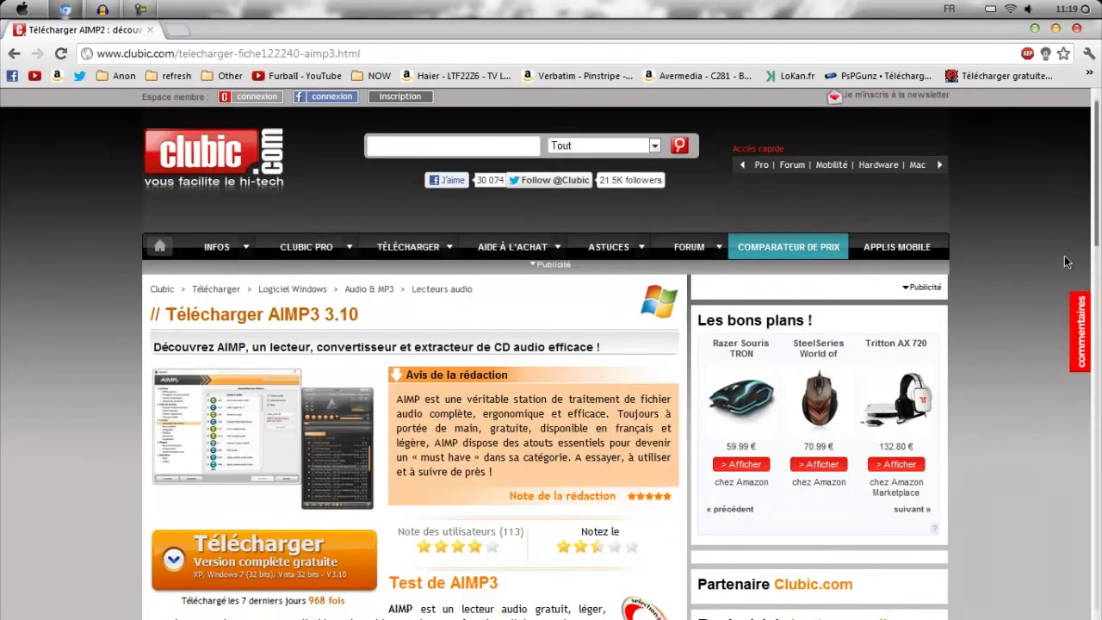
left_click(1091, 26)
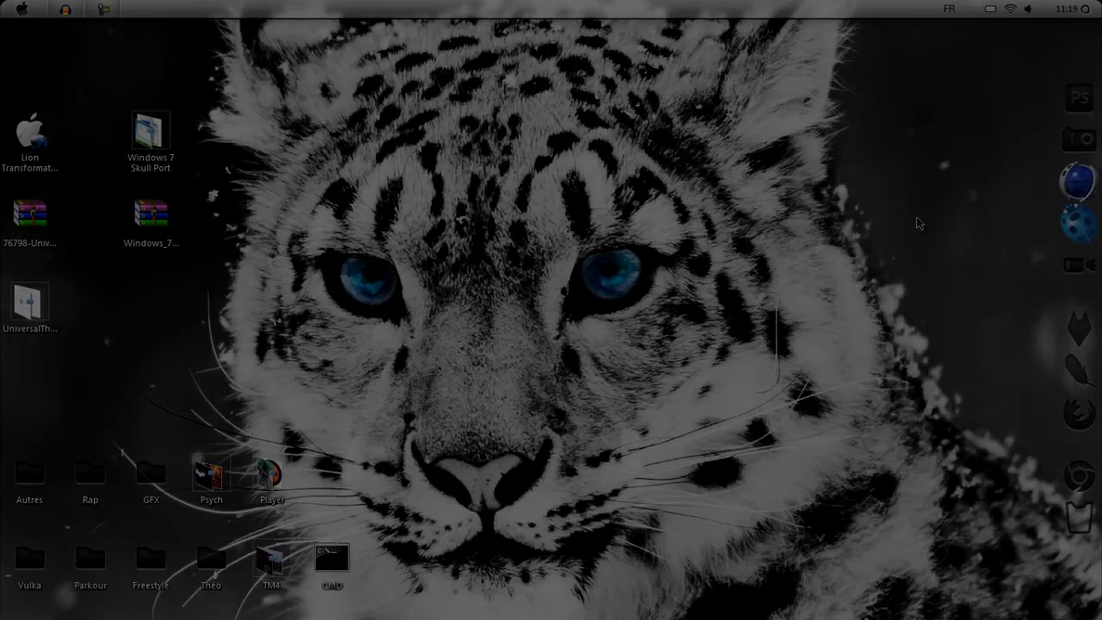
left_click_drag(893, 99, 996, 222)
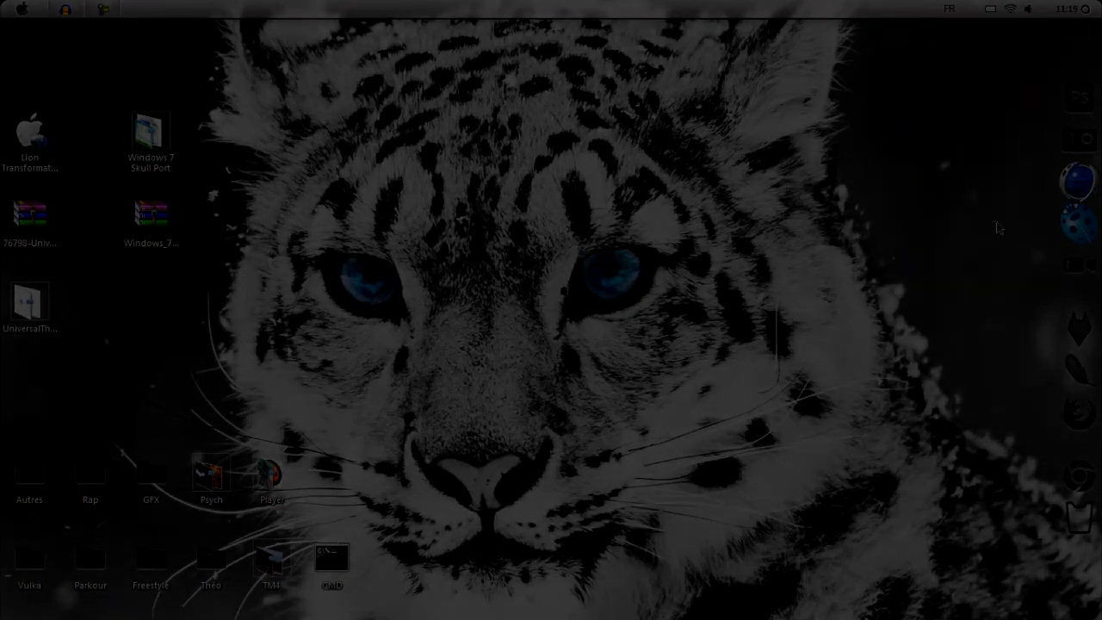